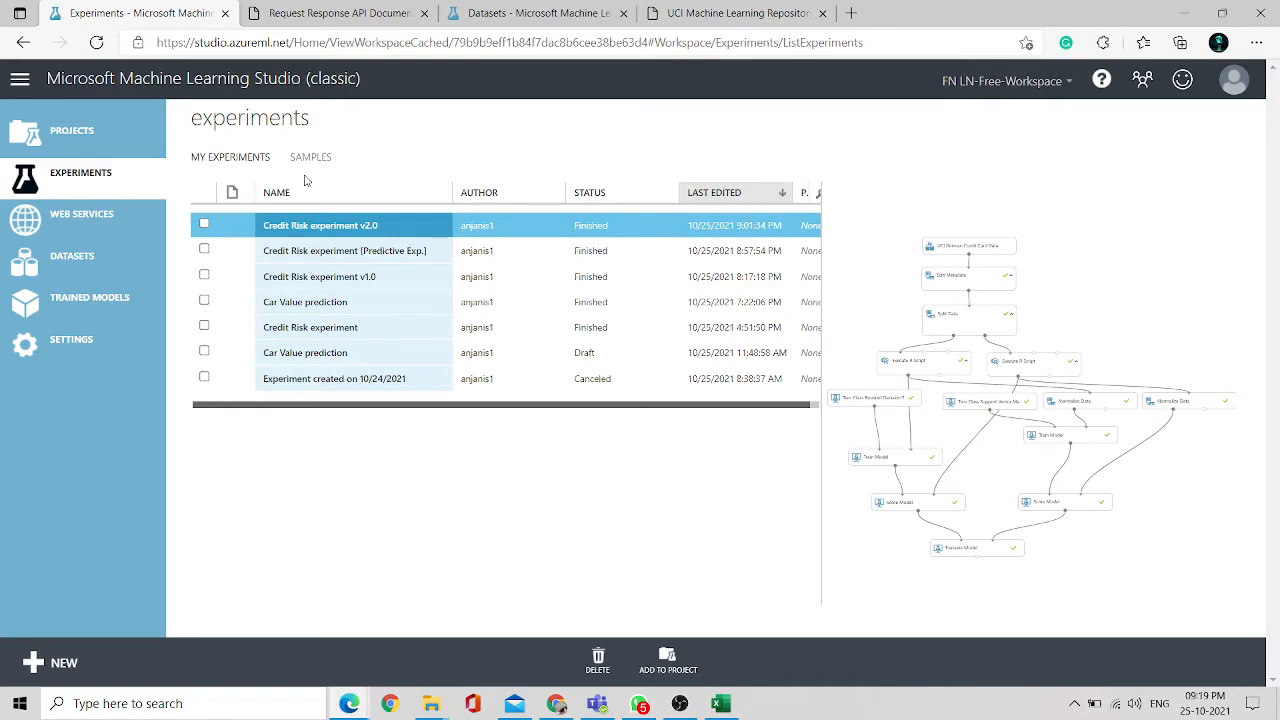
- Switch to the UCI repository page and highlight the dataset's number of instances
left_click(730, 13)
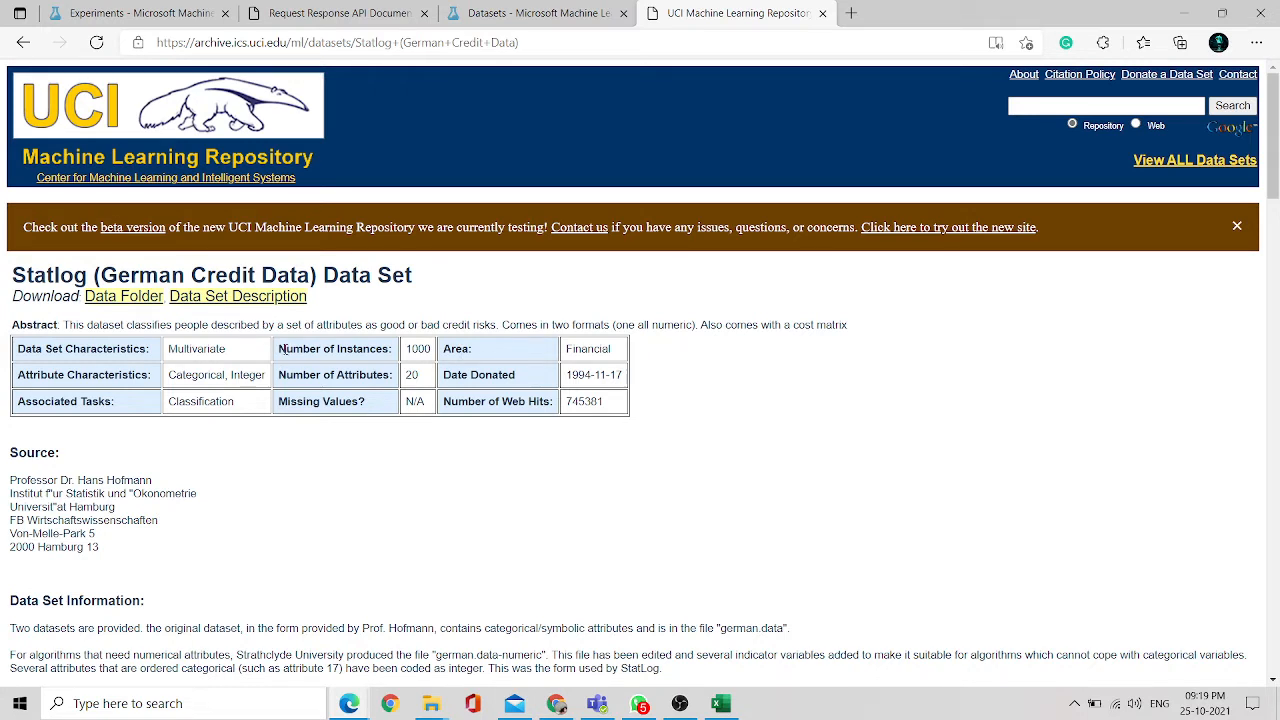
left_click_drag(284, 348, 438, 352)
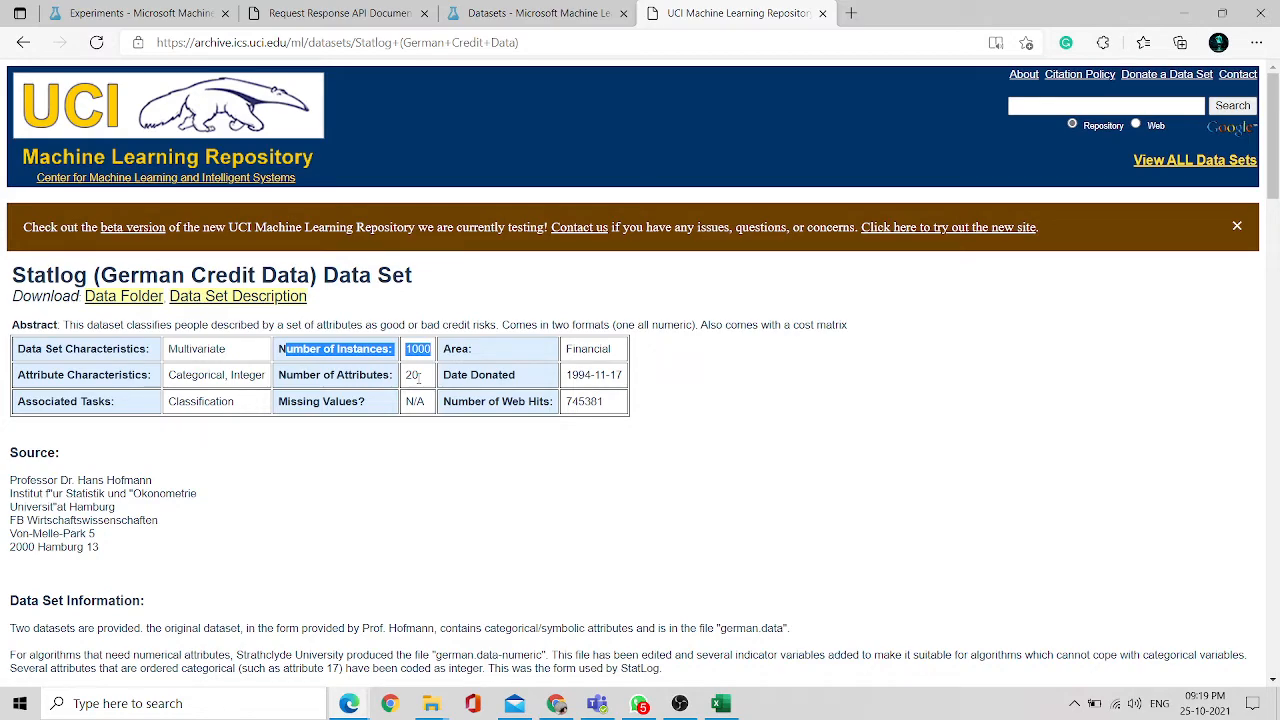
- Switch to Excel and scroll down through the rows of german.csv
left_click(720, 704)
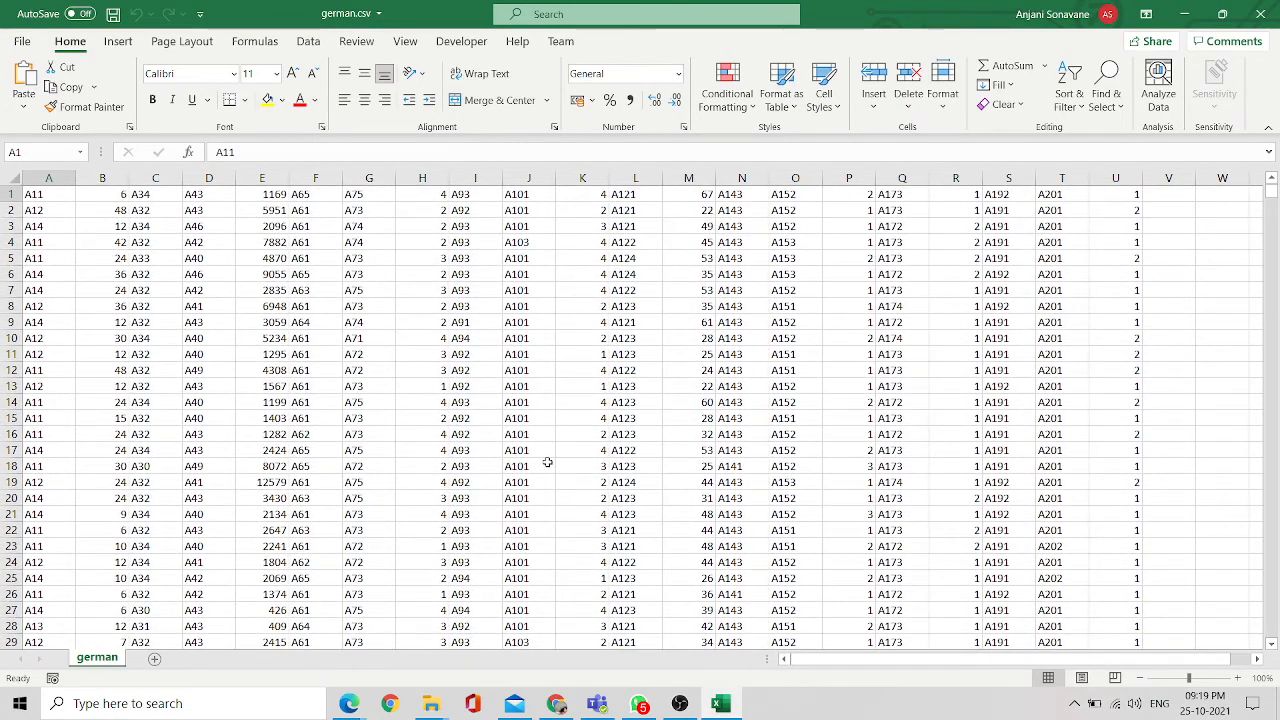
scroll(548, 462, "down", 2)
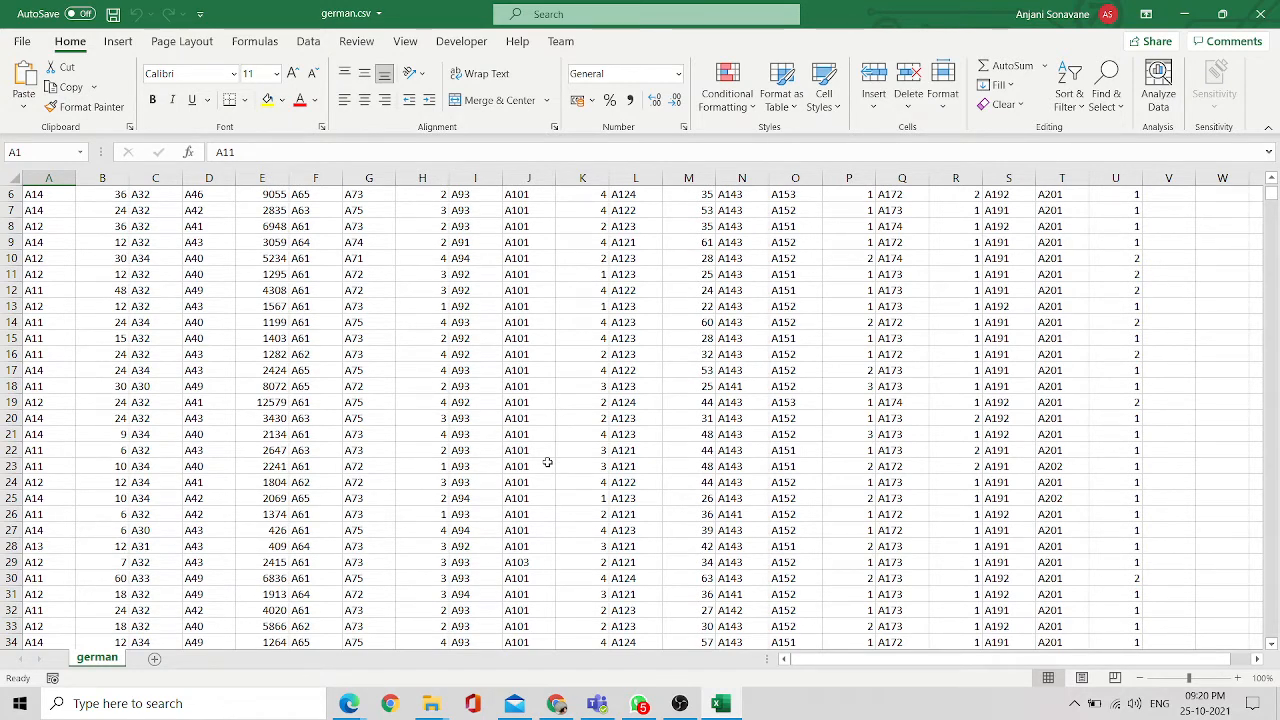
scroll(547, 462, "down", 2)
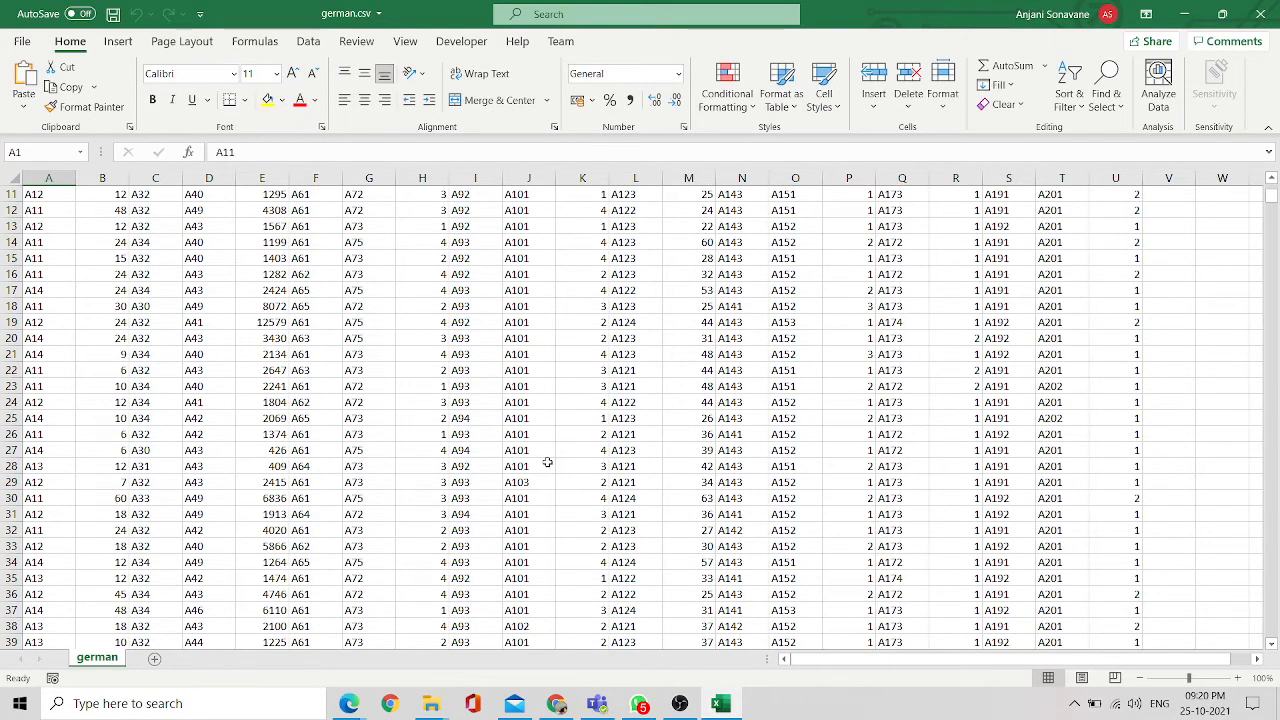
scroll(547, 462, "down", 2)
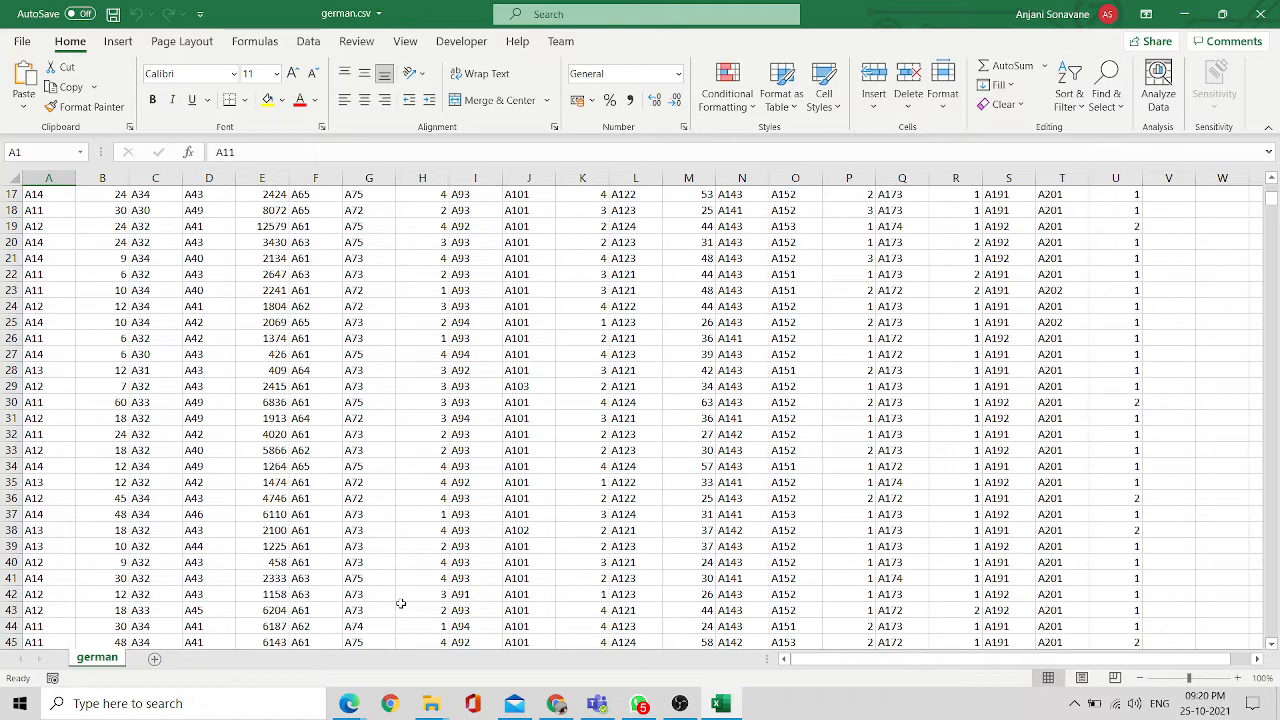
scroll(400, 603, "down", 2)
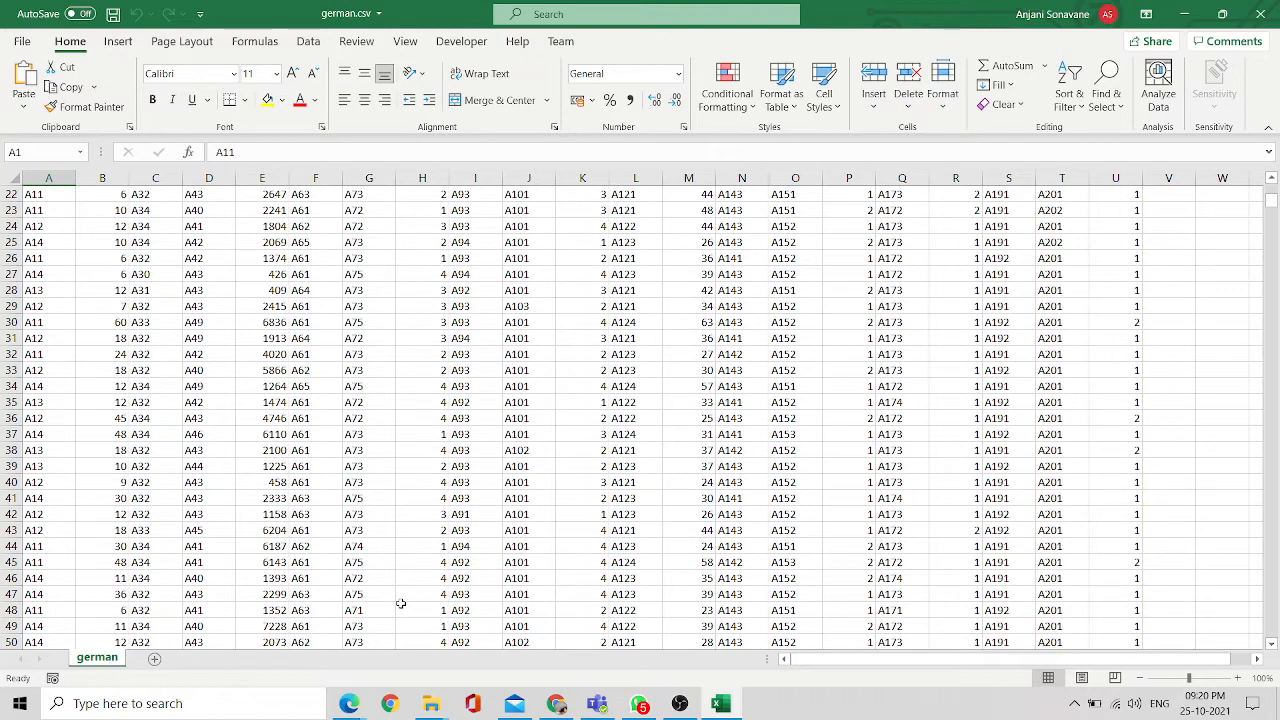
- Return to the browser and go back to the experiments list in Machine Learning Studio
mouse_move(349, 703)
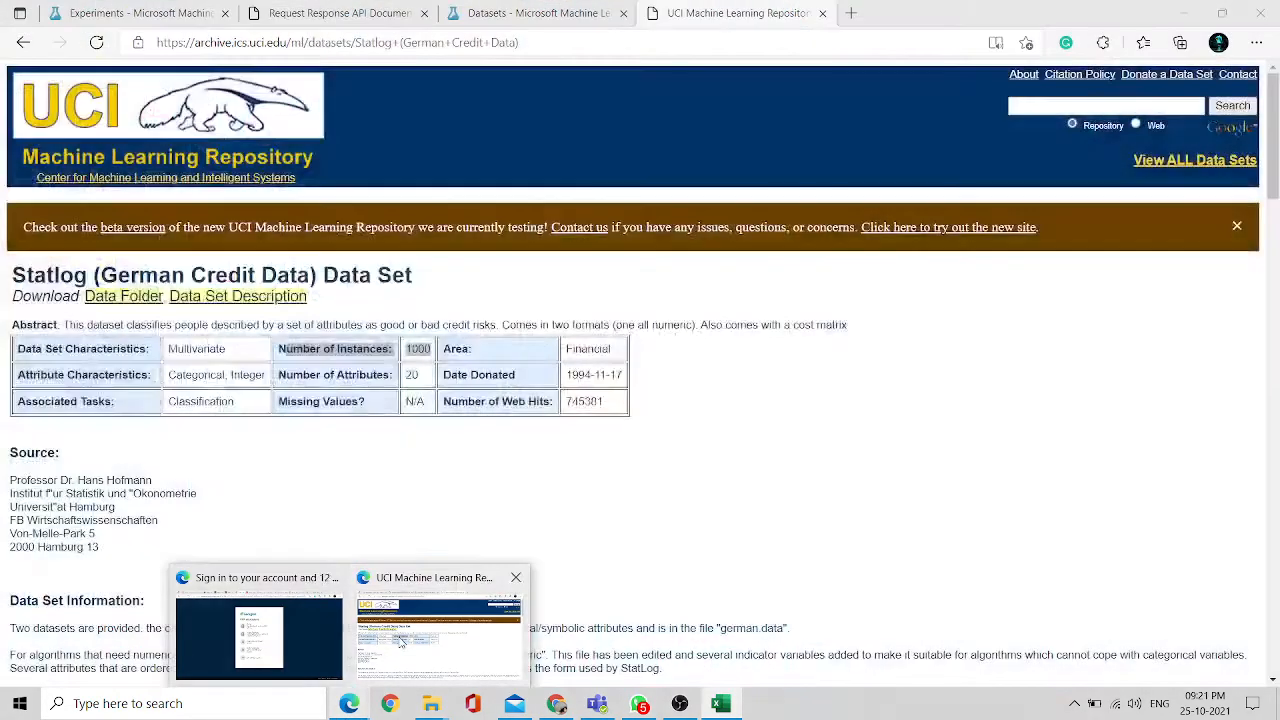
left_click(400, 641)
left_click(98, 10)
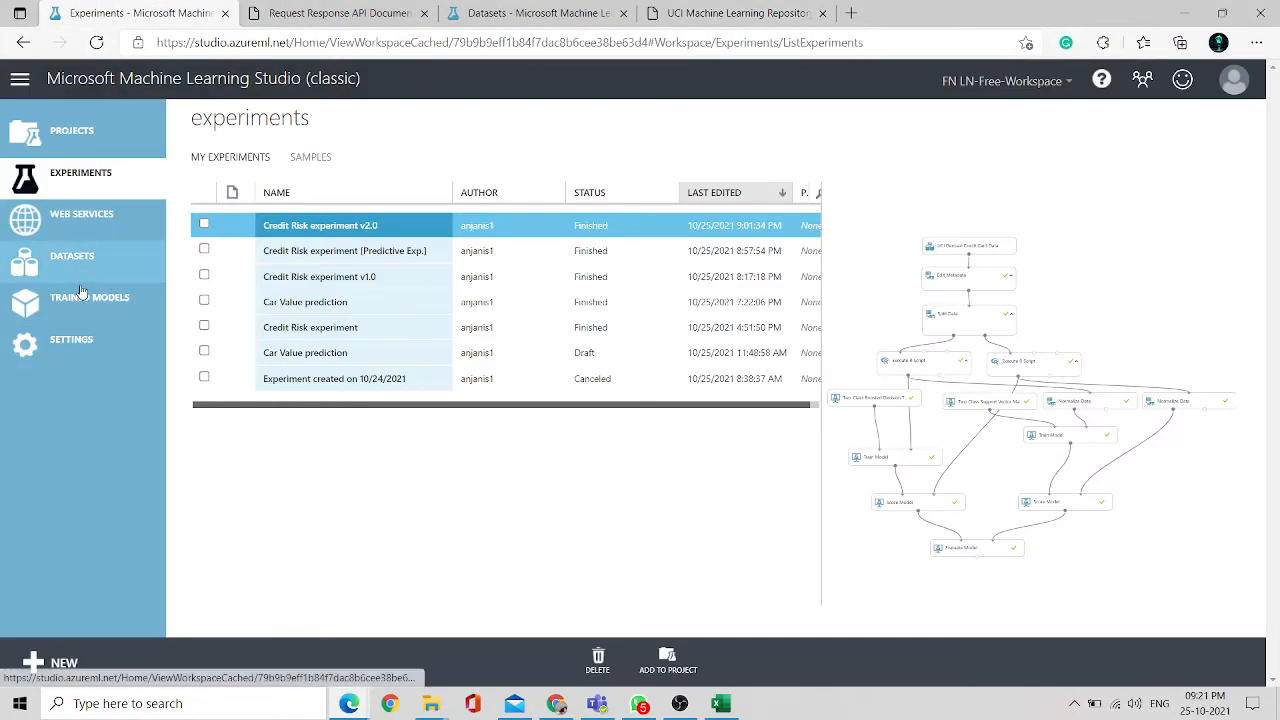
left_click(35, 665)
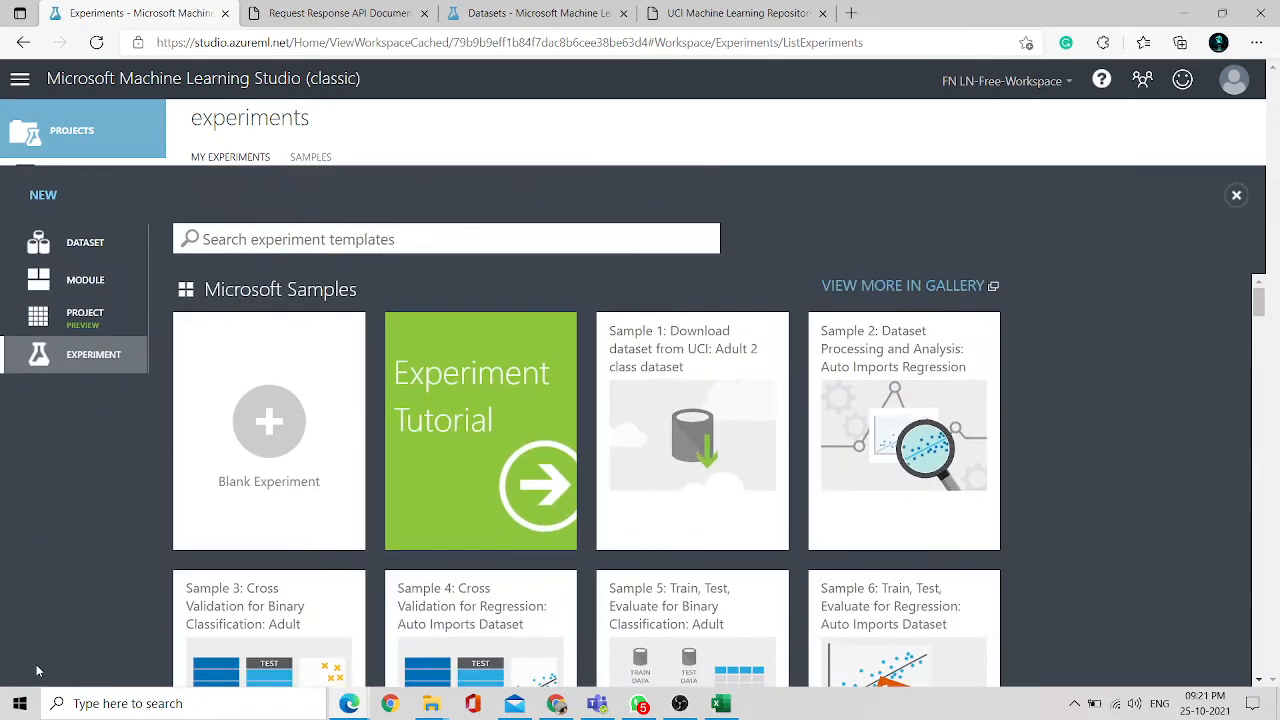
left_click(103, 250)
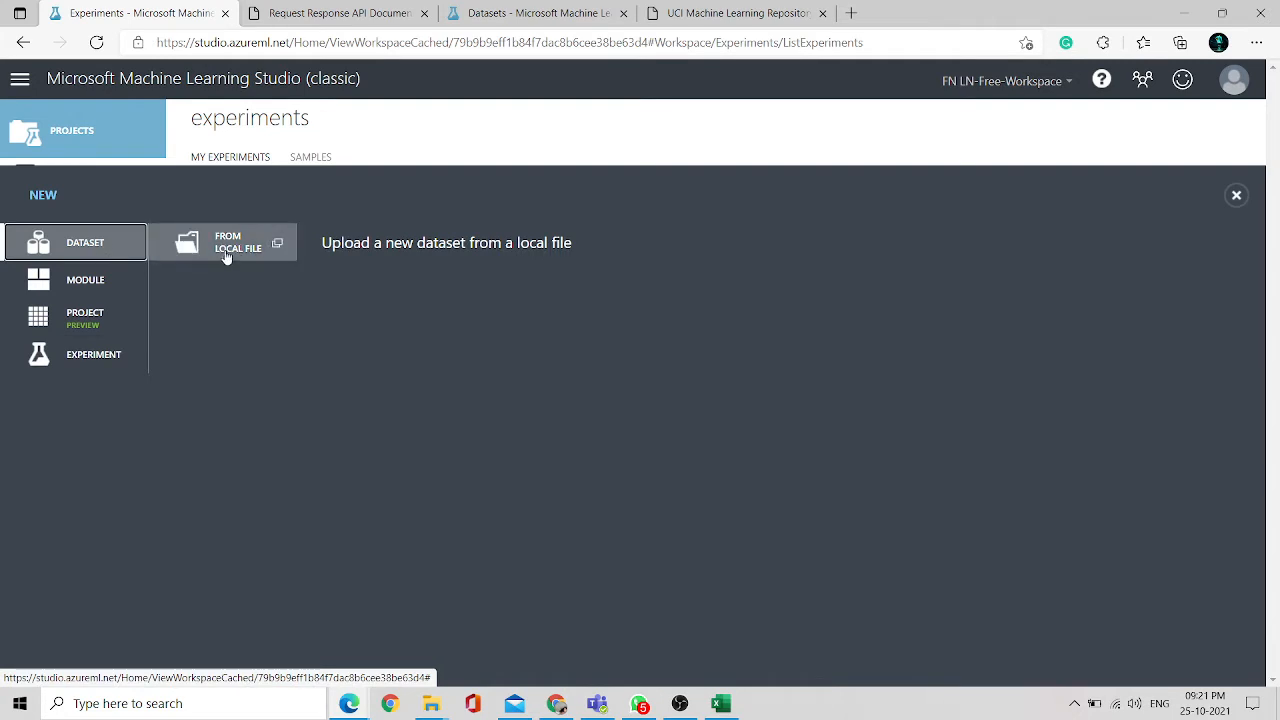
left_click(227, 257)
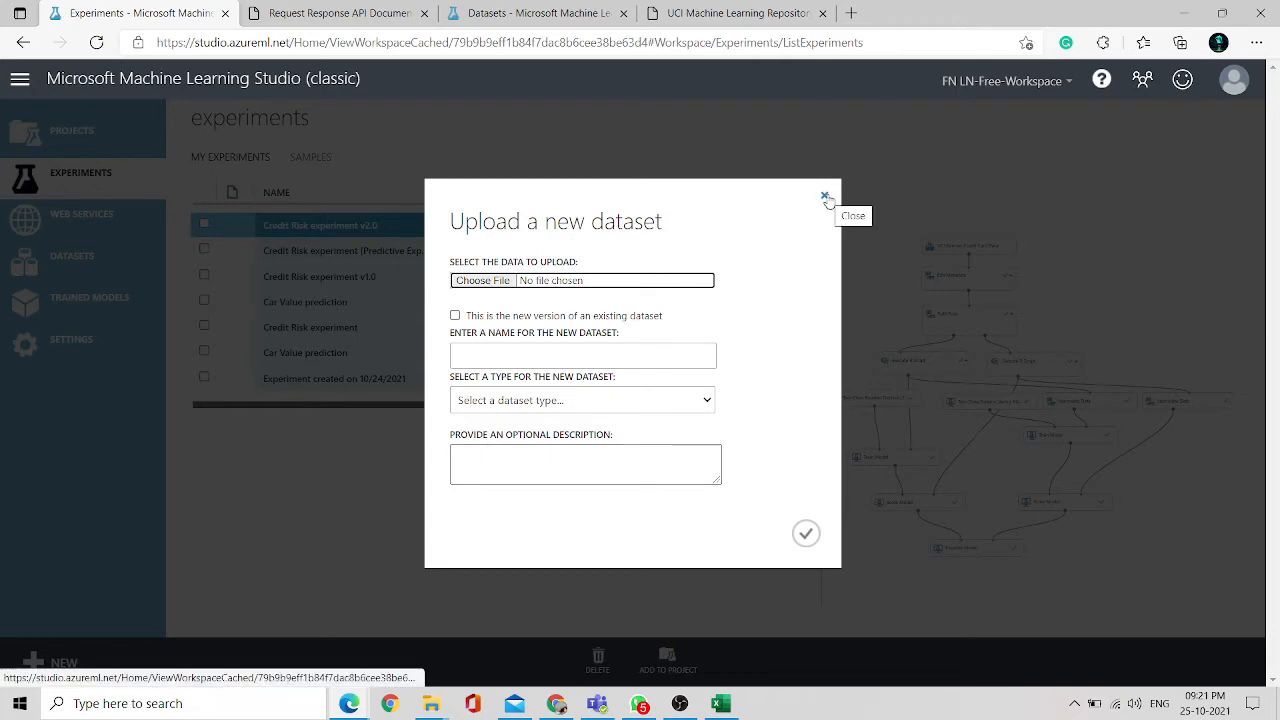
left_click(825, 197)
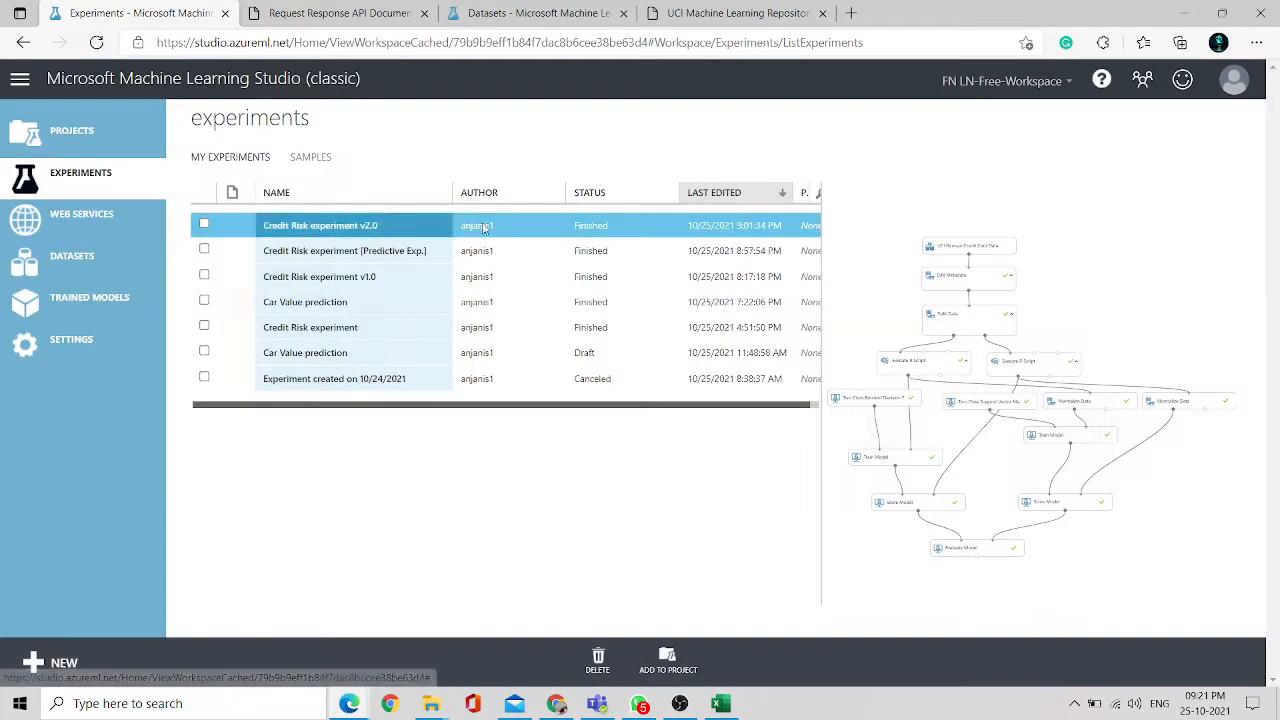
- Review the saved datasets list and the new-experiment template gallery without creating anything
left_click(92, 262)
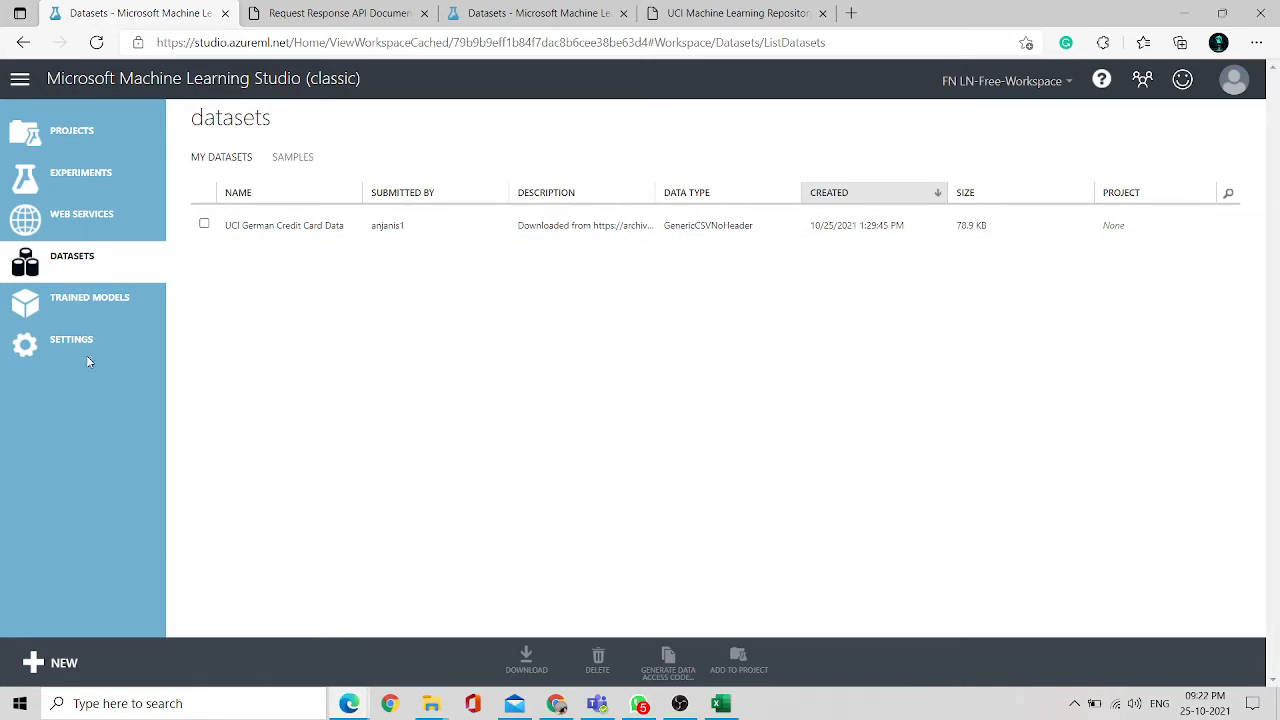
left_click(35, 665)
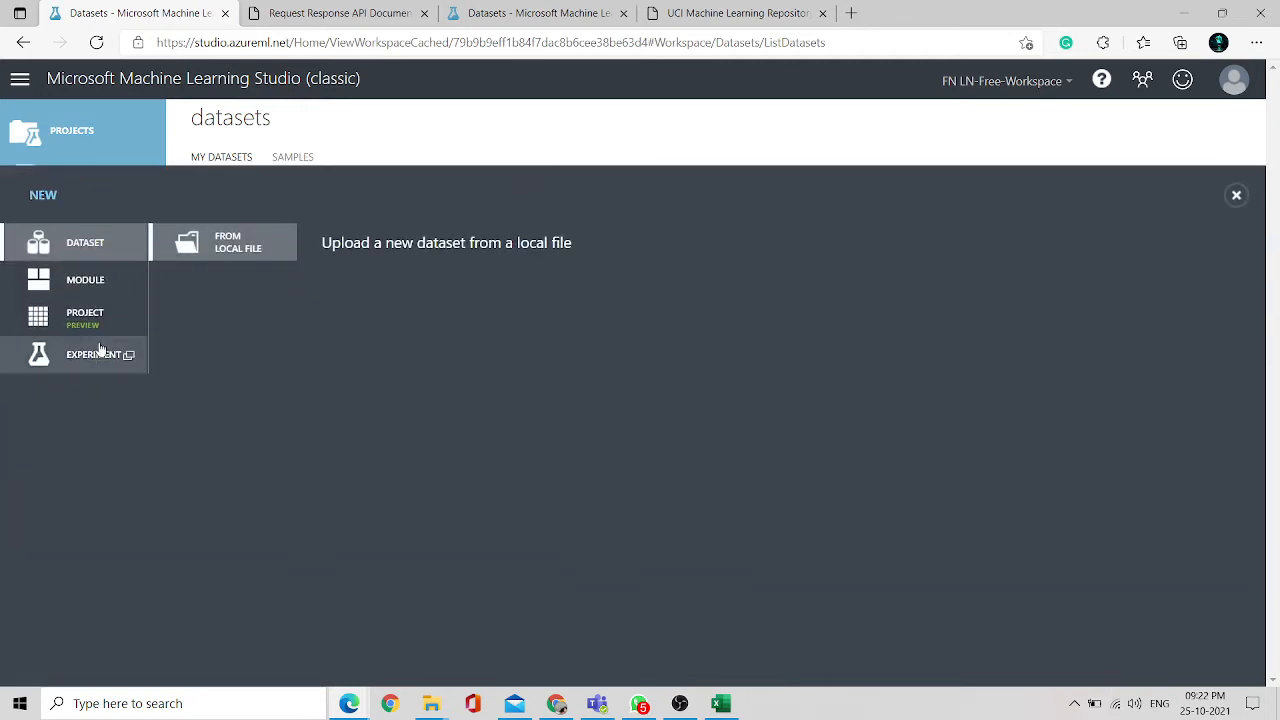
left_click(66, 362)
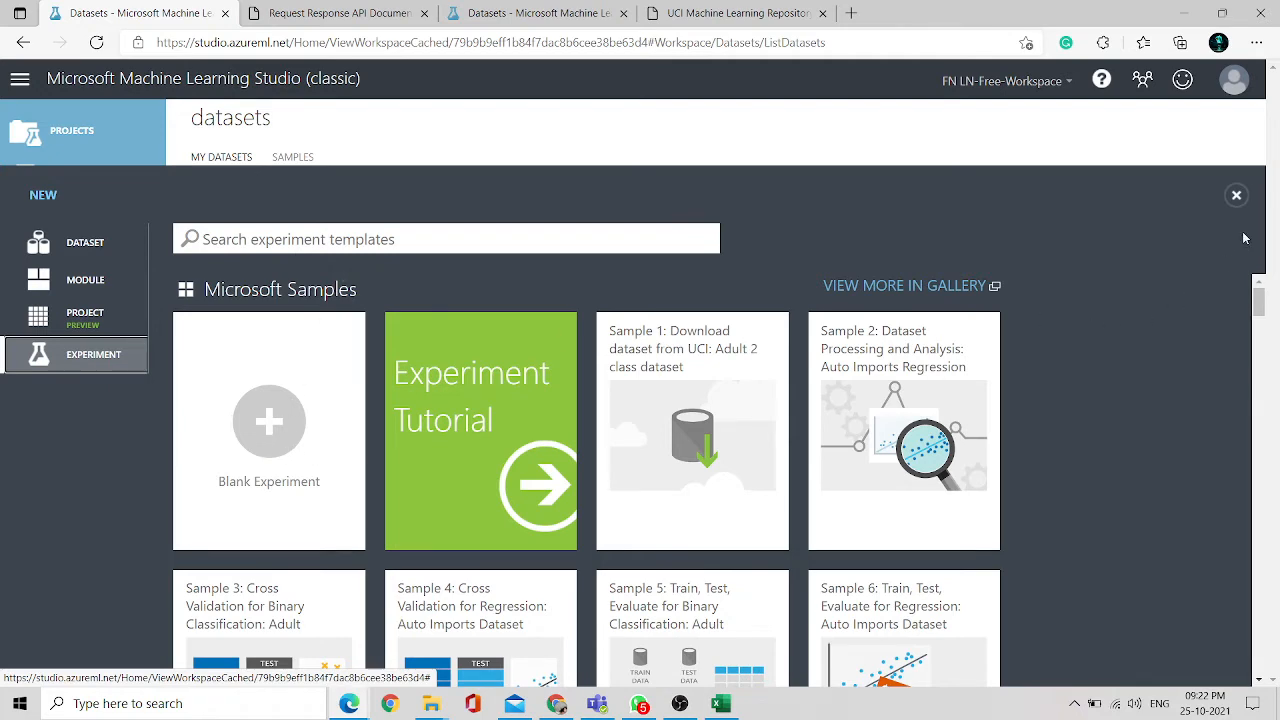
left_click(1239, 201)
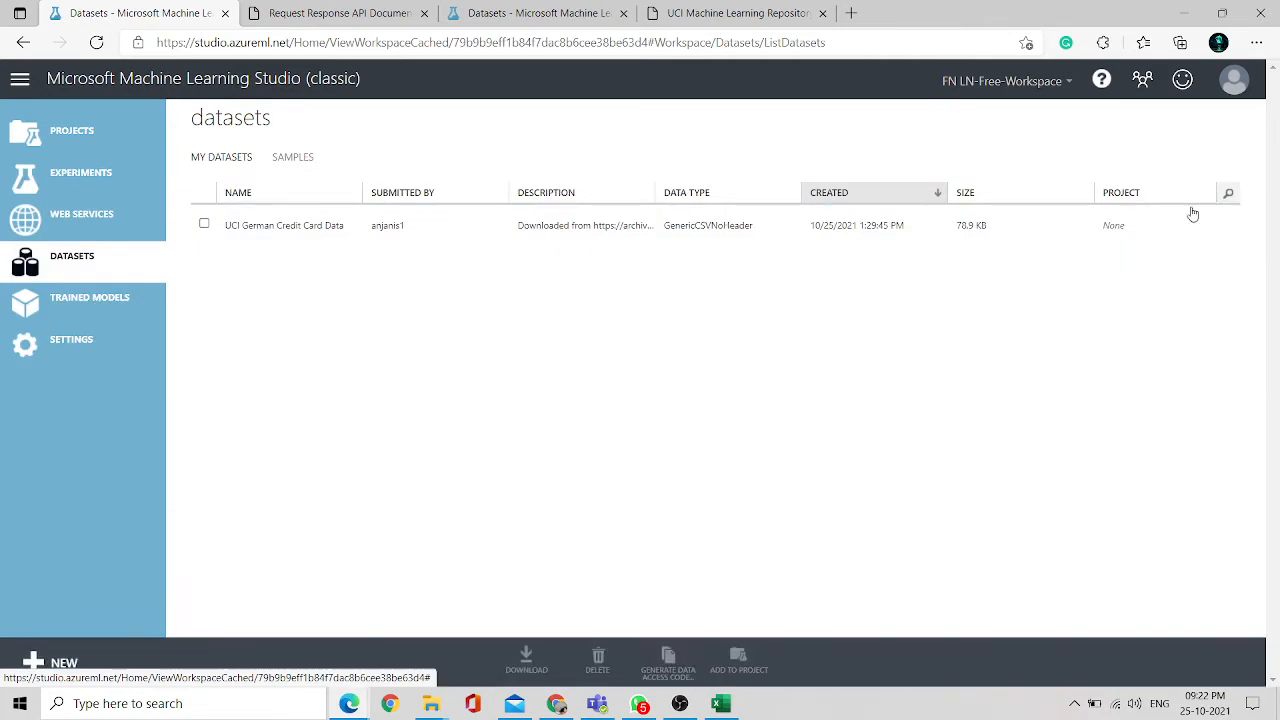
- Open the Credit Risk experiment v1.0 from the experiments list
left_click(99, 178)
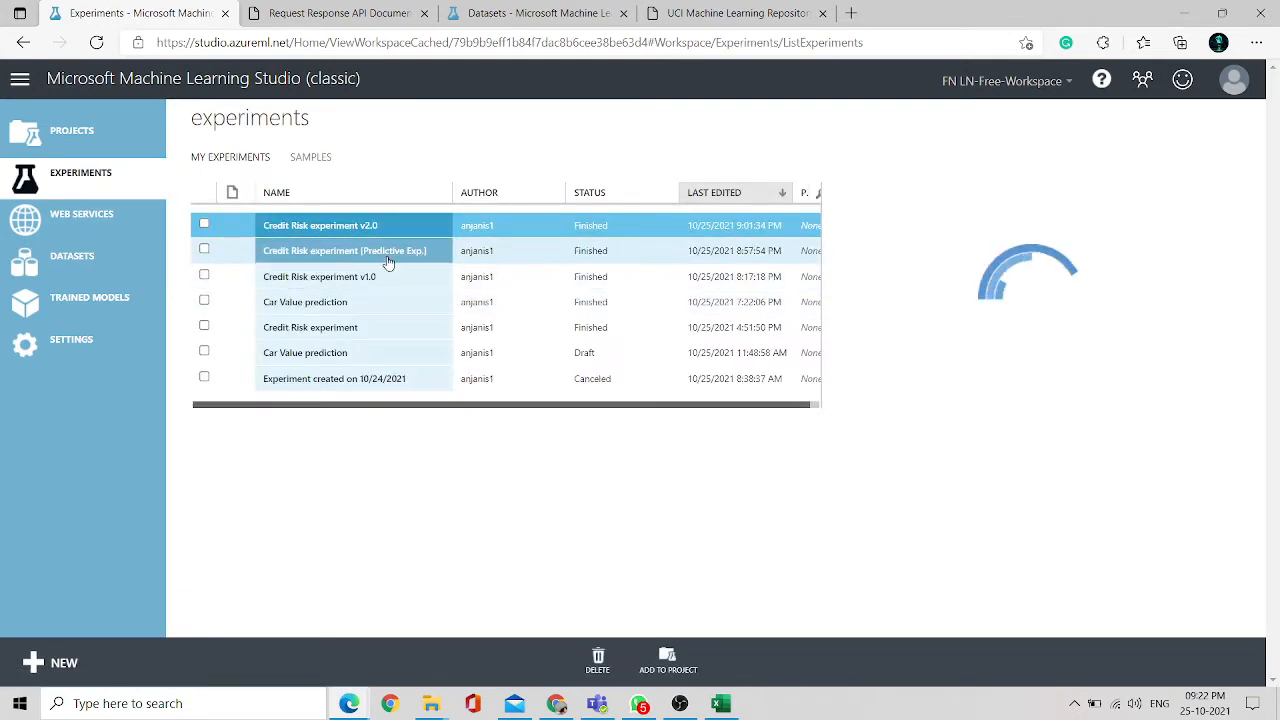
left_click(330, 285)
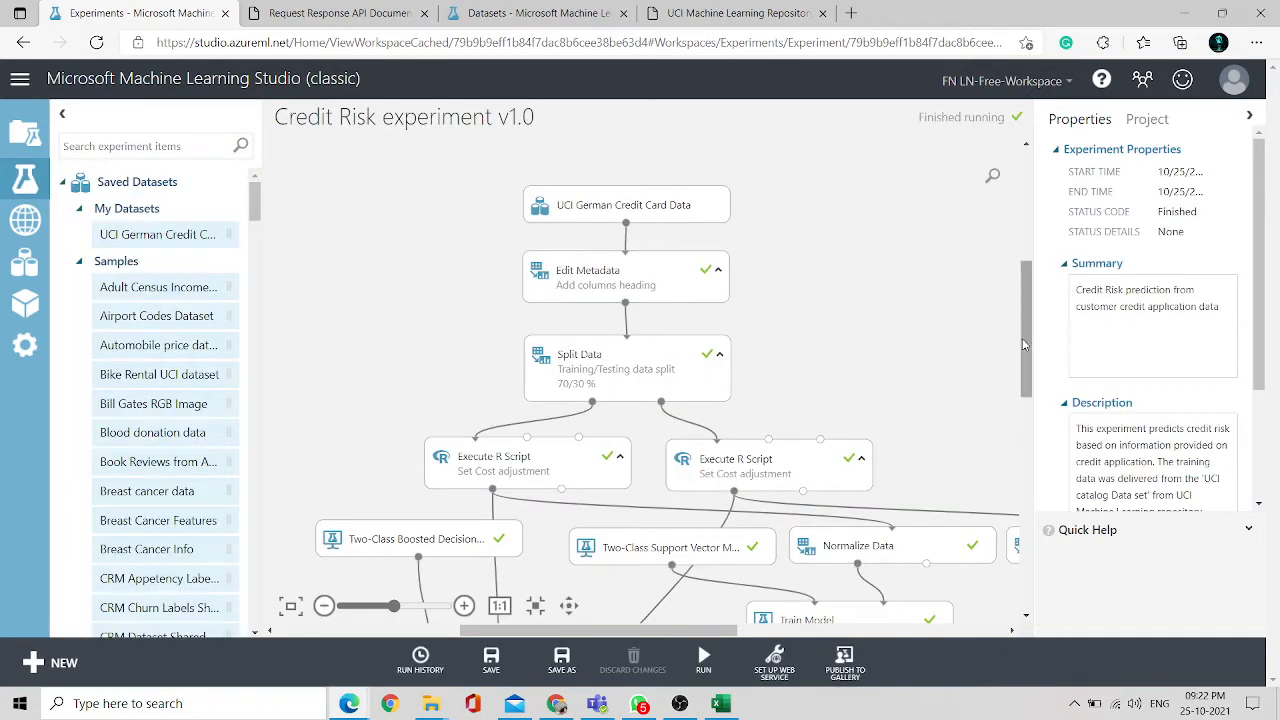
- Scroll the experiment properties and highlight the experiment's description text
left_click_drag(1022, 345, 1019, 289)
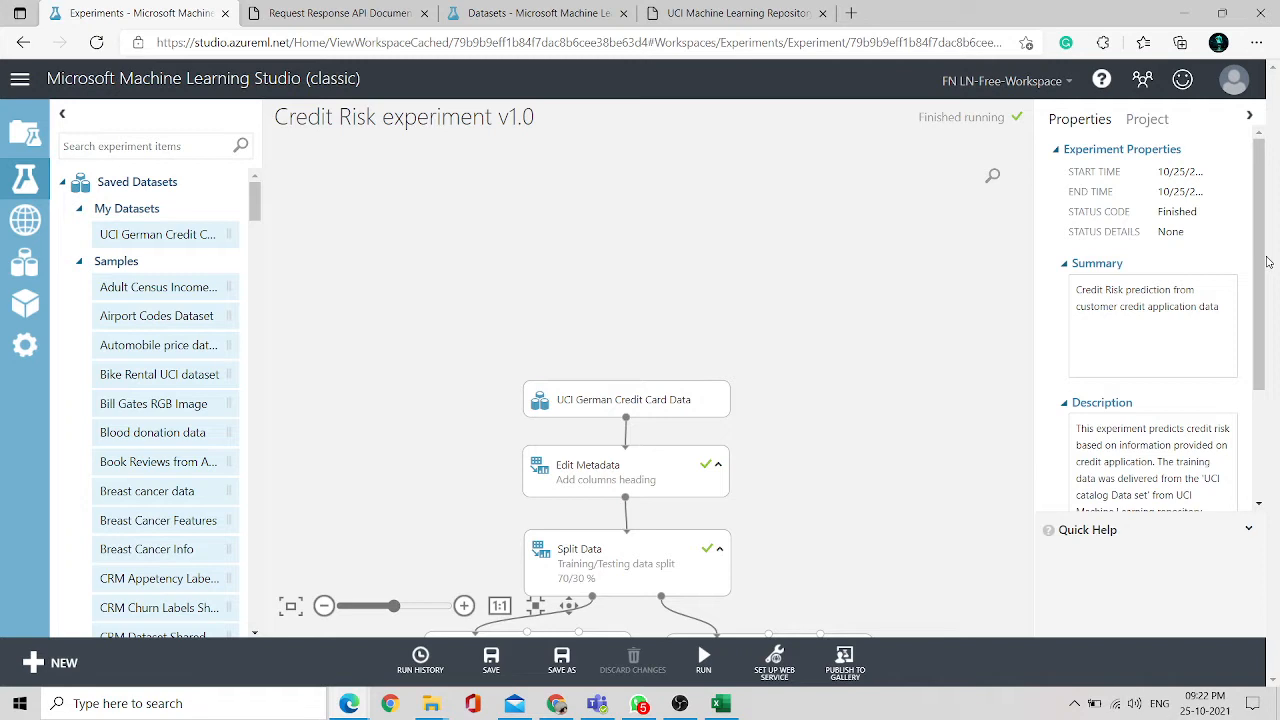
left_click_drag(1261, 263, 1260, 349)
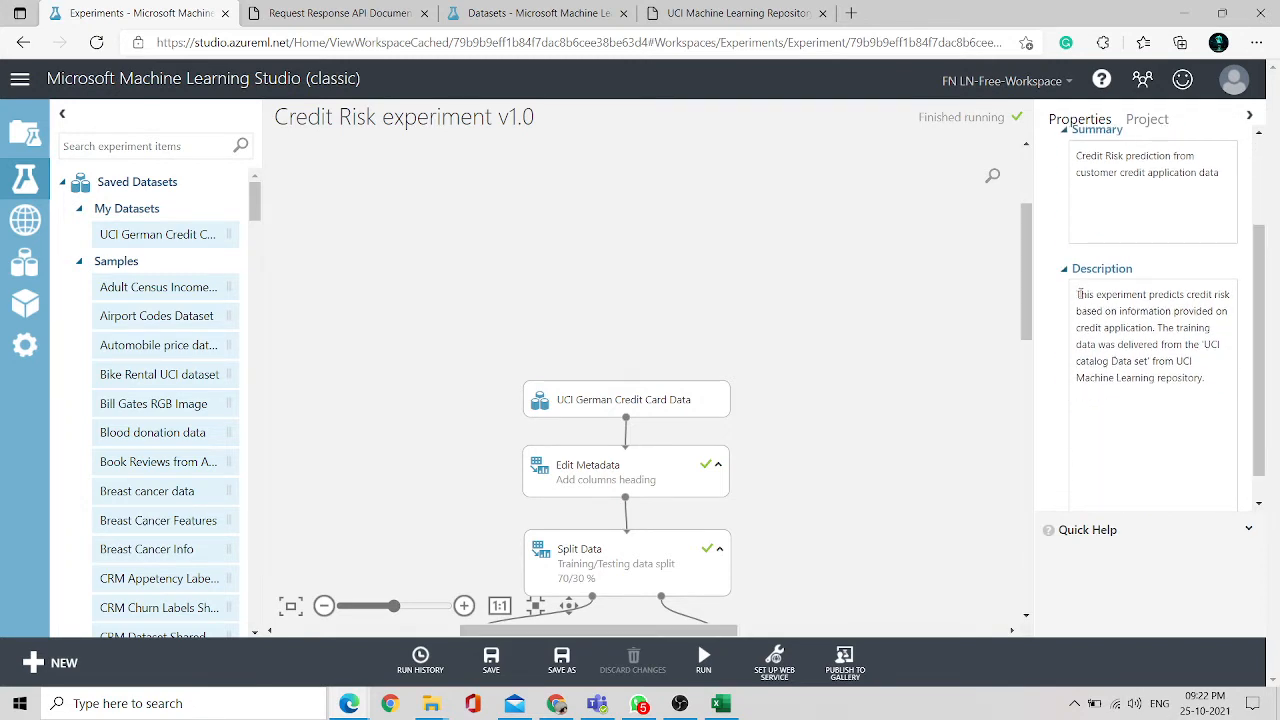
left_click_drag(1078, 294, 1210, 400)
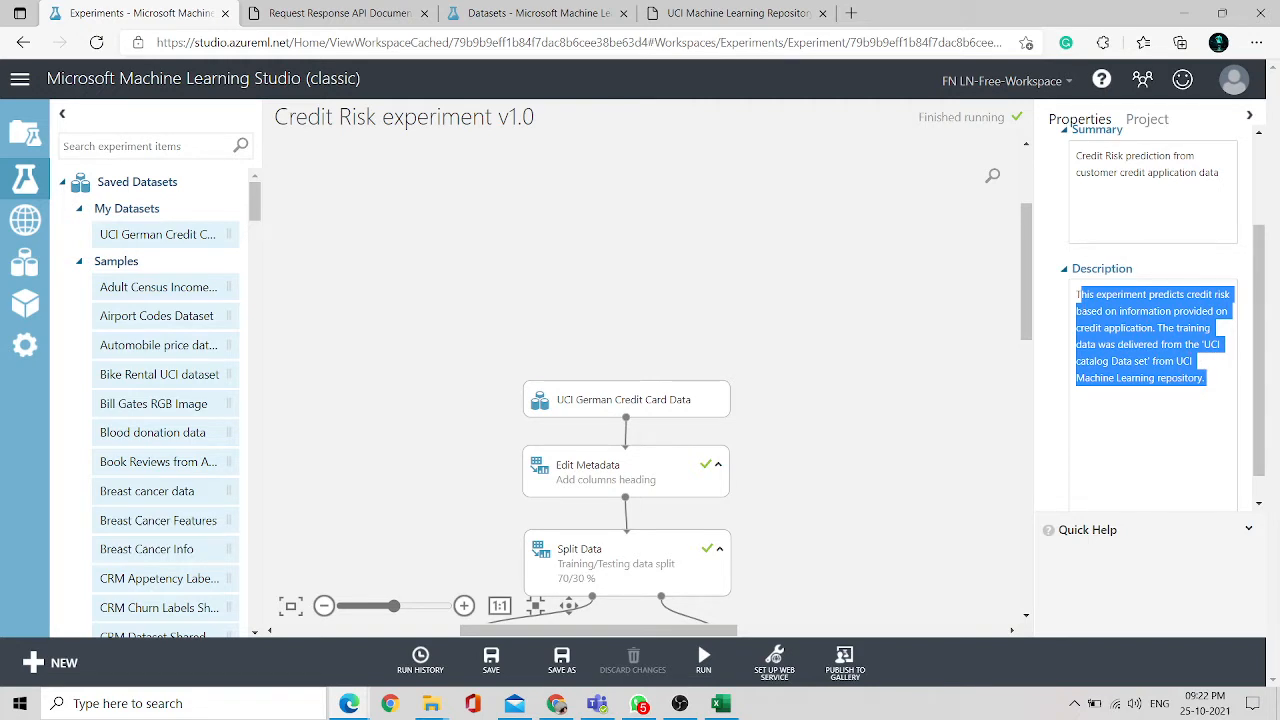
left_click_drag(1077, 294, 1211, 394)
- Switch to Excel, select row 22 of the data, and return to the browser
left_click(720, 703)
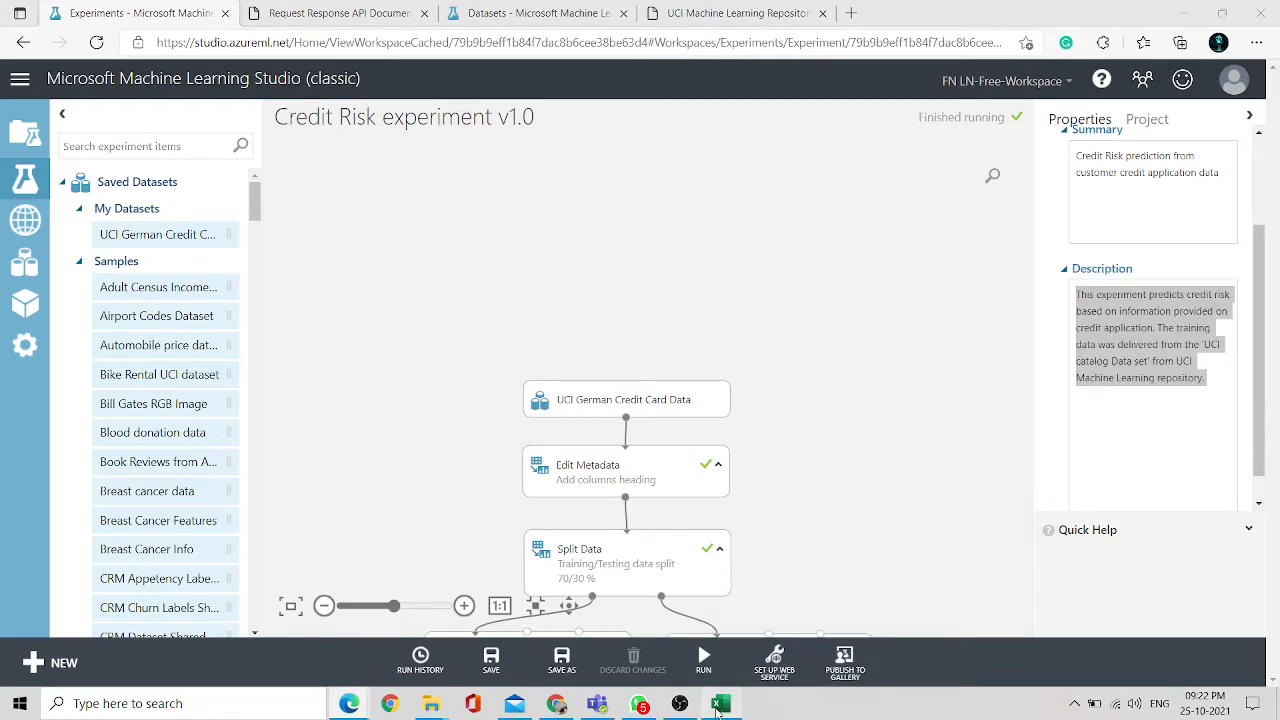
left_click_drag(55, 197, 1130, 197)
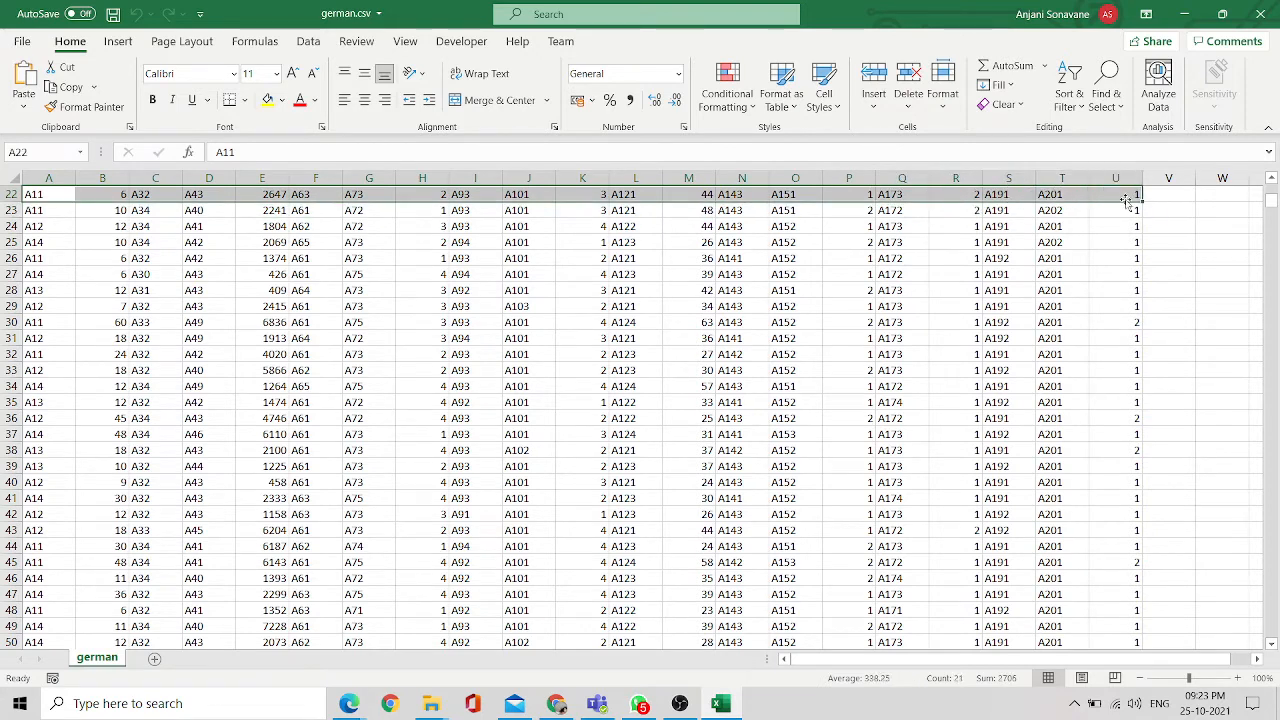
left_click(1184, 14)
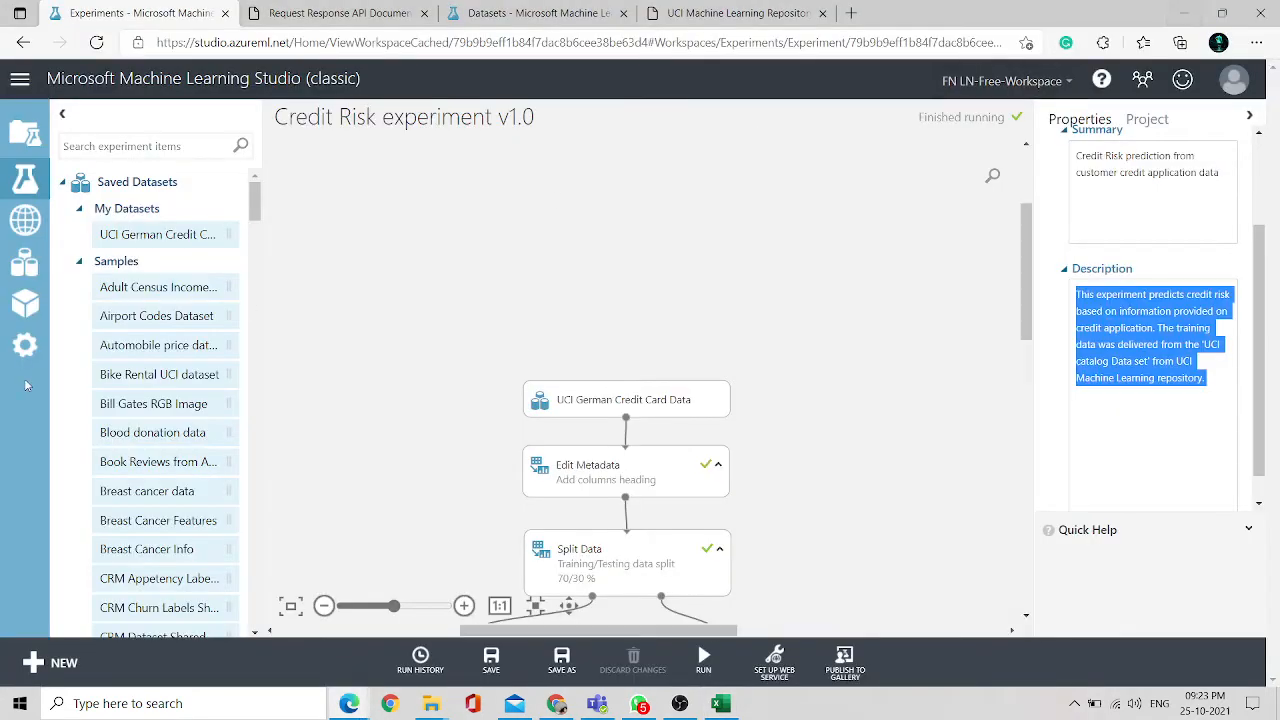
- Reopen the Credit Risk experiment v1.0 from the experiments list
left_click(26, 266)
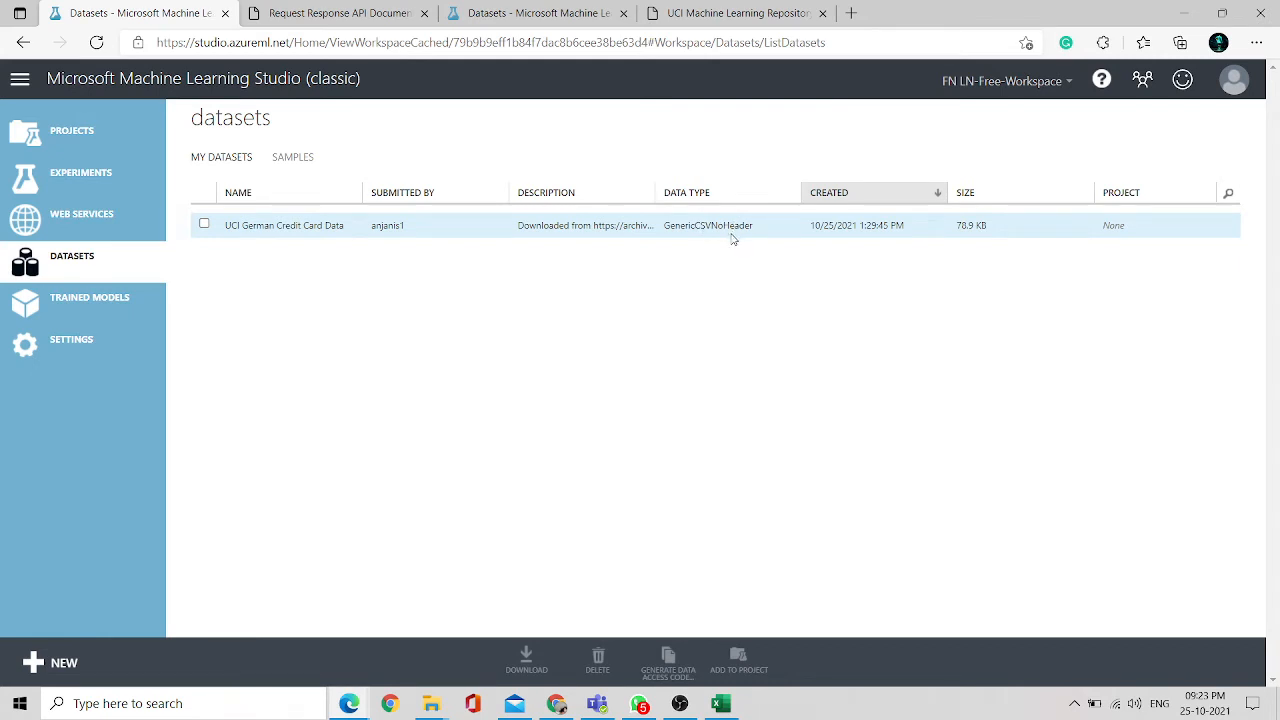
left_click(48, 188)
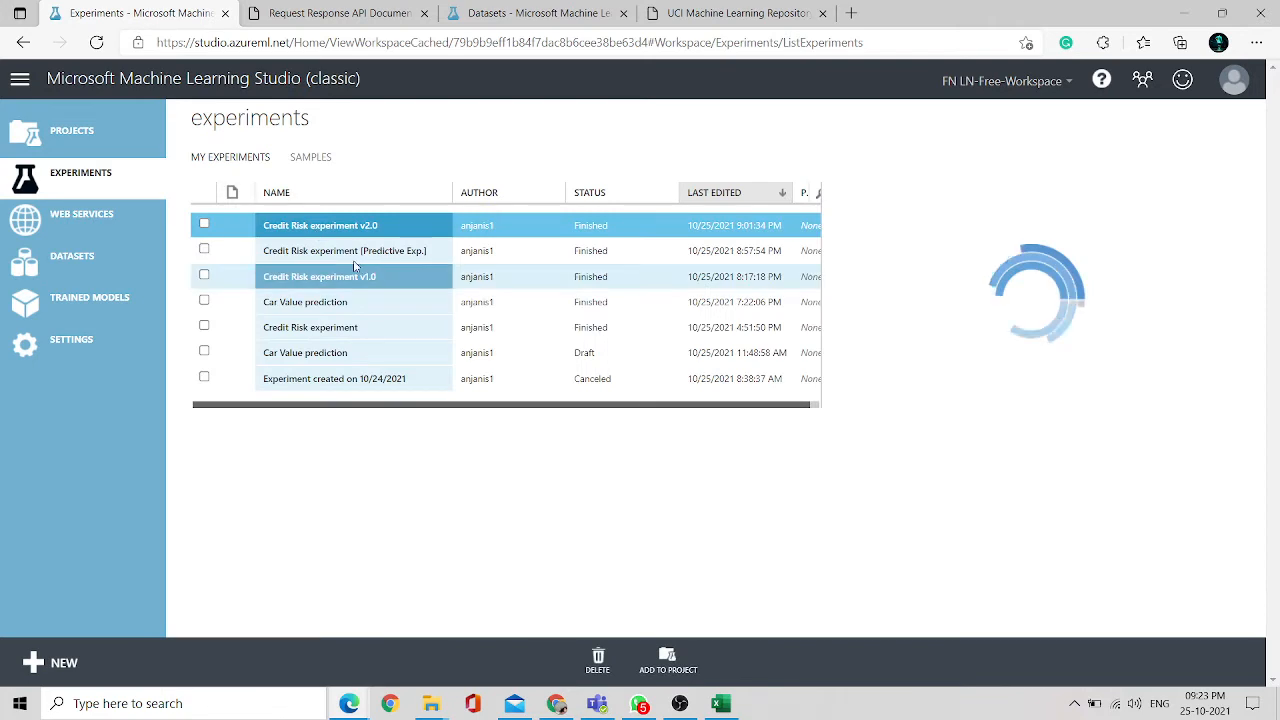
double_click(330, 283)
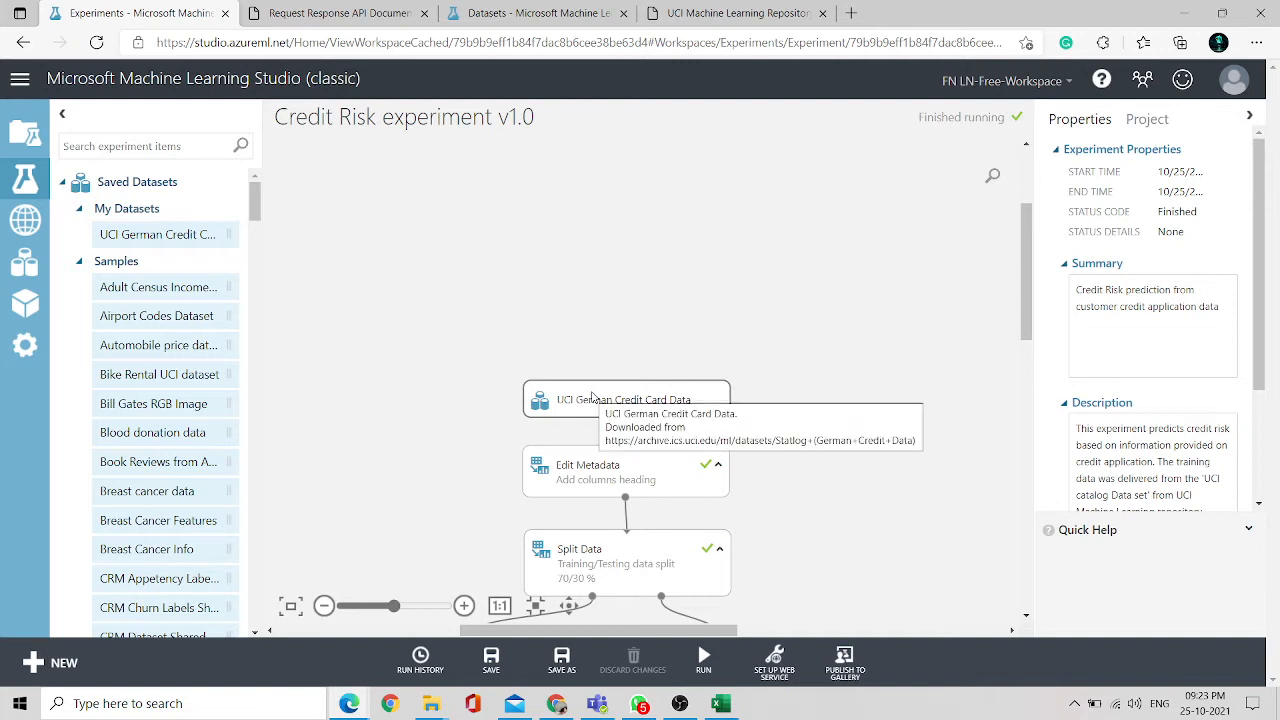
- Visualize the dataset output of the UCI German Credit Card Data module
left_click(593, 397)
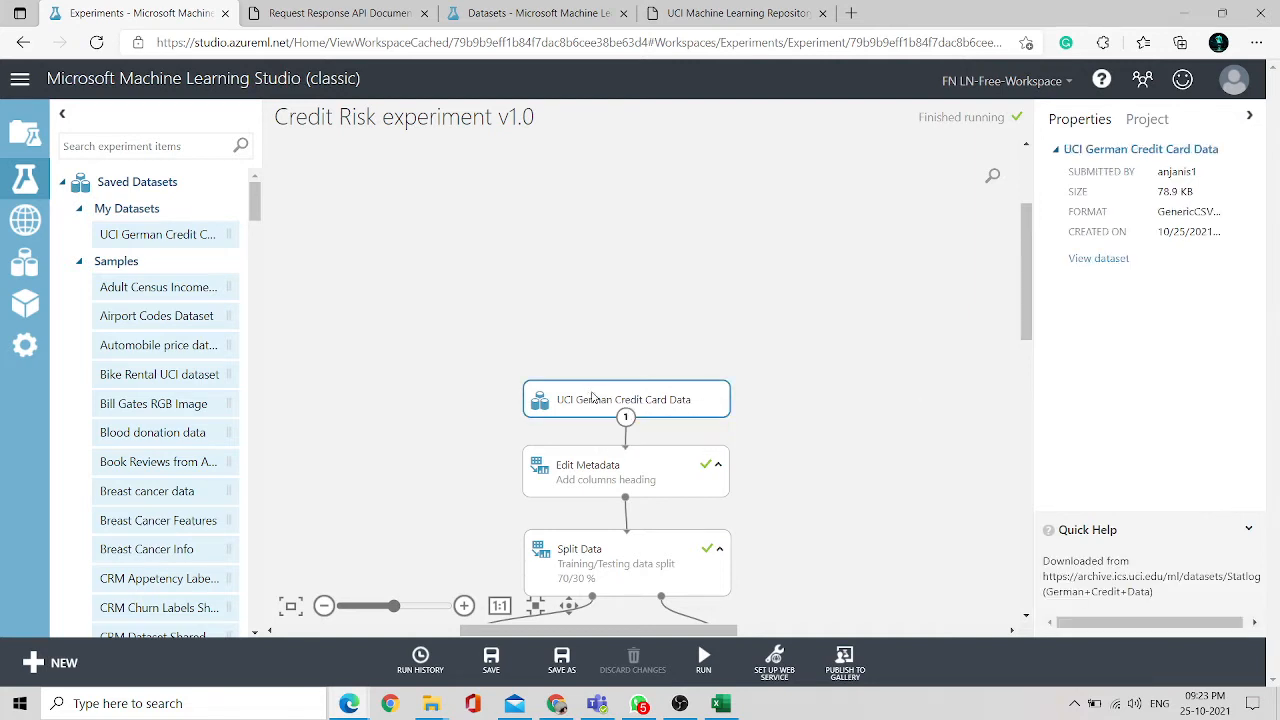
right_click(593, 397)
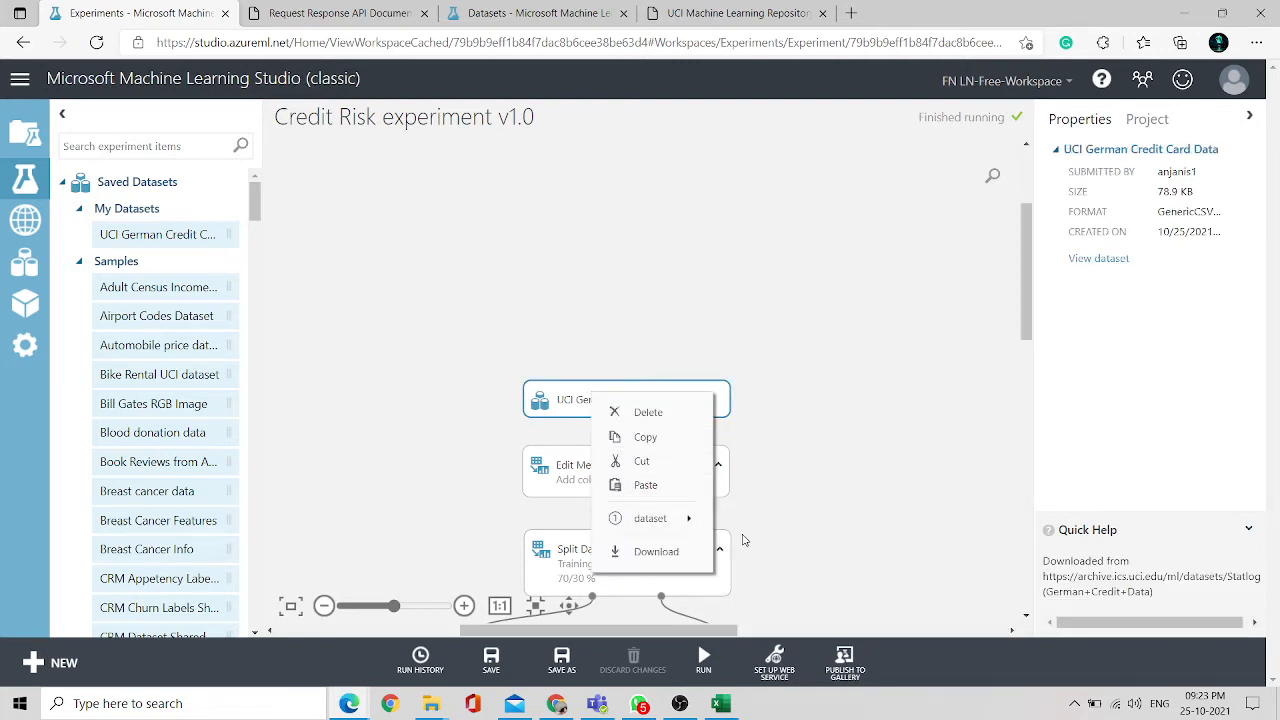
mouse_move(680, 518)
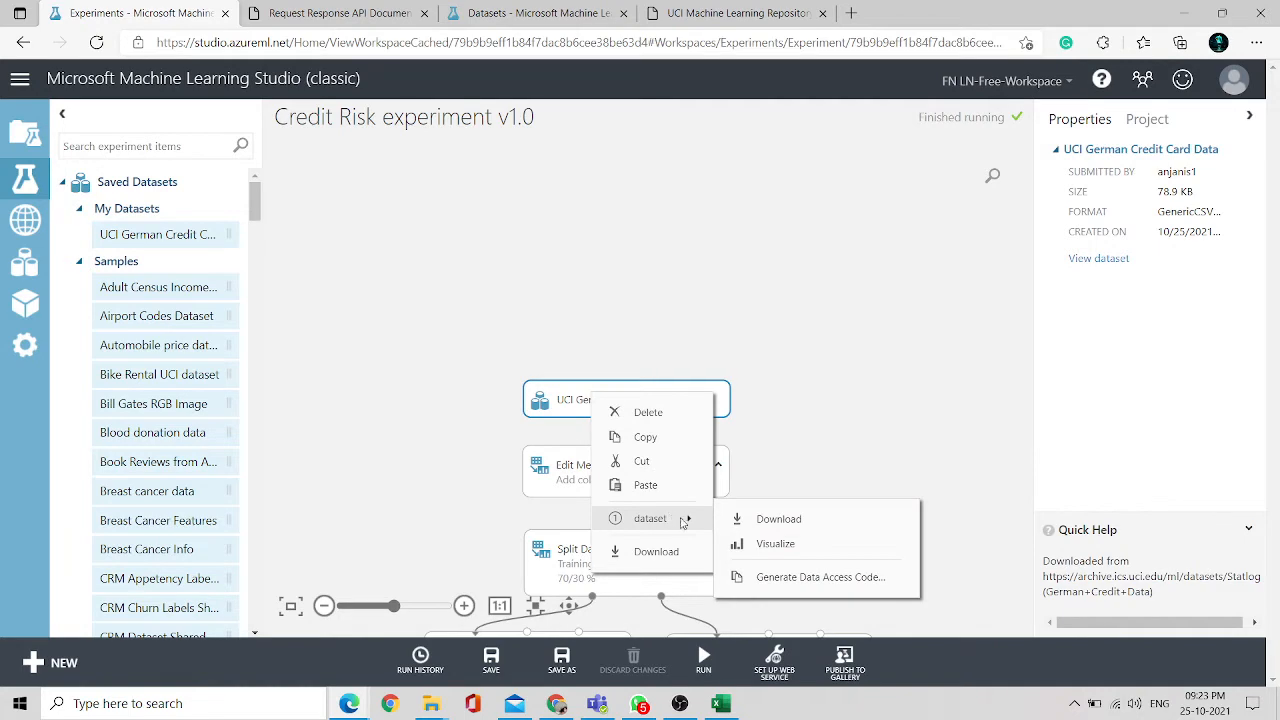
left_click(773, 546)
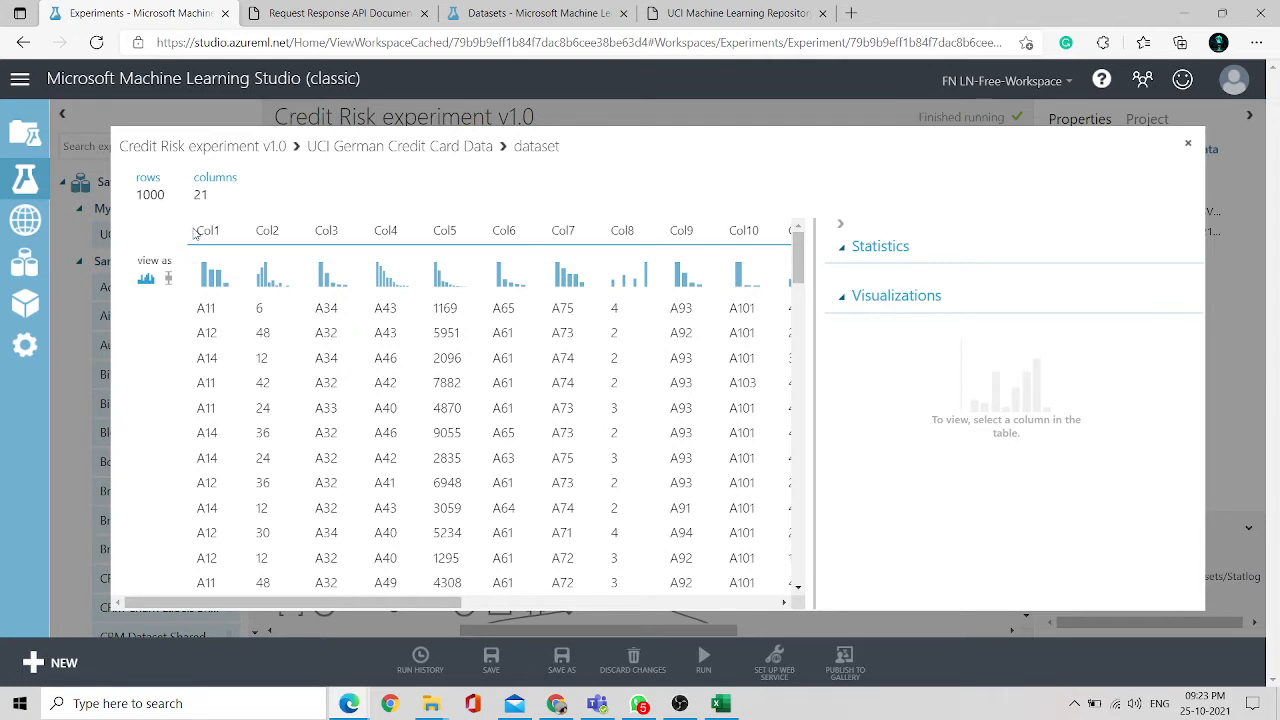
- Highlight the column headers and scroll across the visualized dataset's columns and back
left_click_drag(195, 233, 659, 245)
scroll(548, 427, "right", 6)
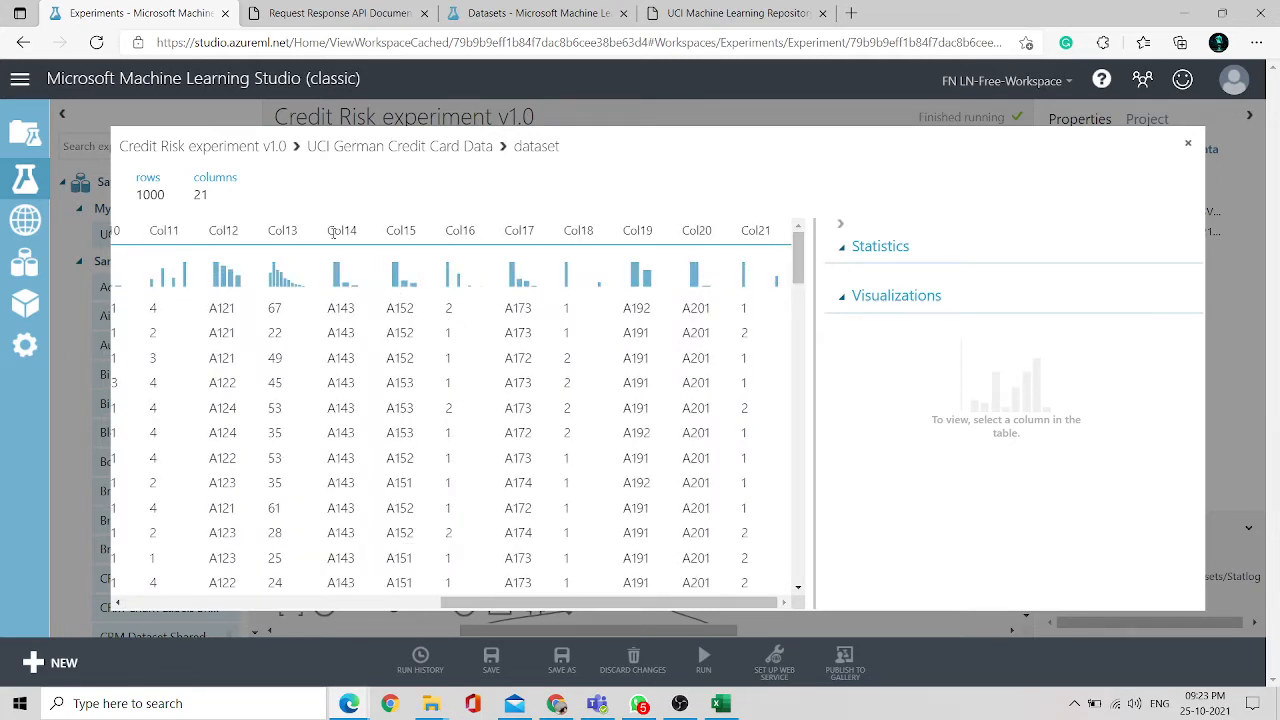
scroll(334, 232, "left", 5)
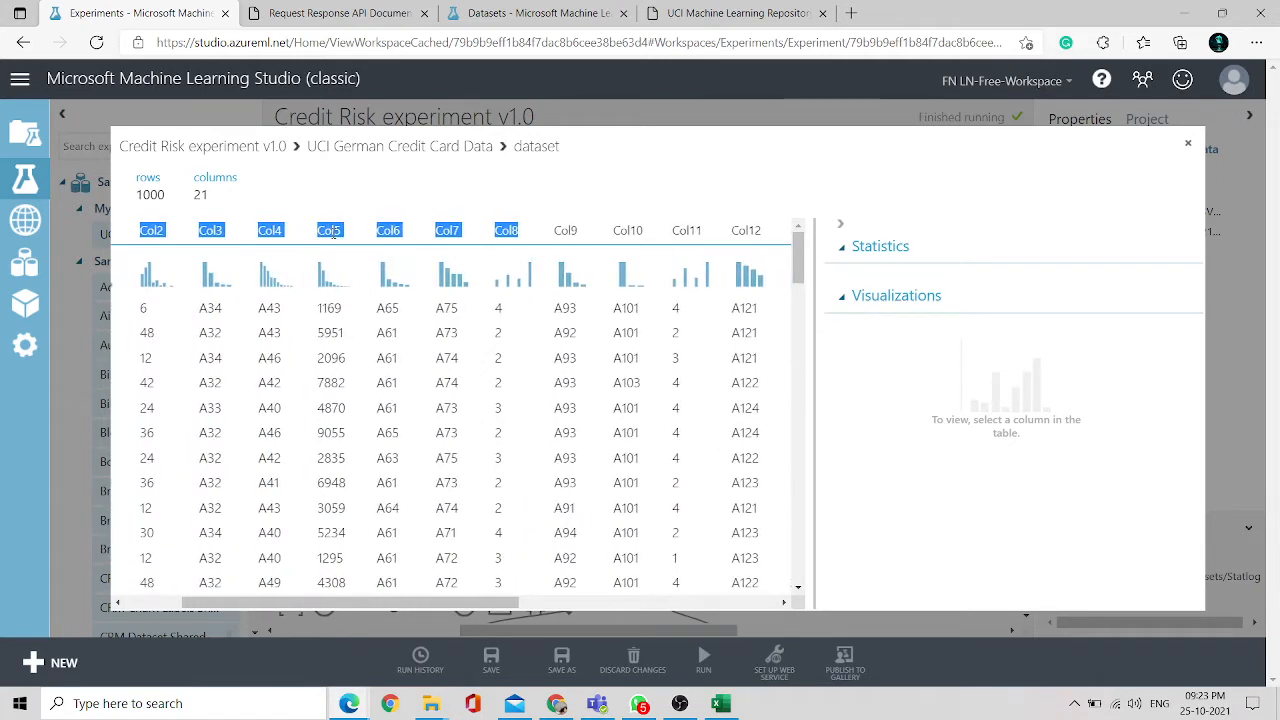
scroll(334, 232, "left", 2)
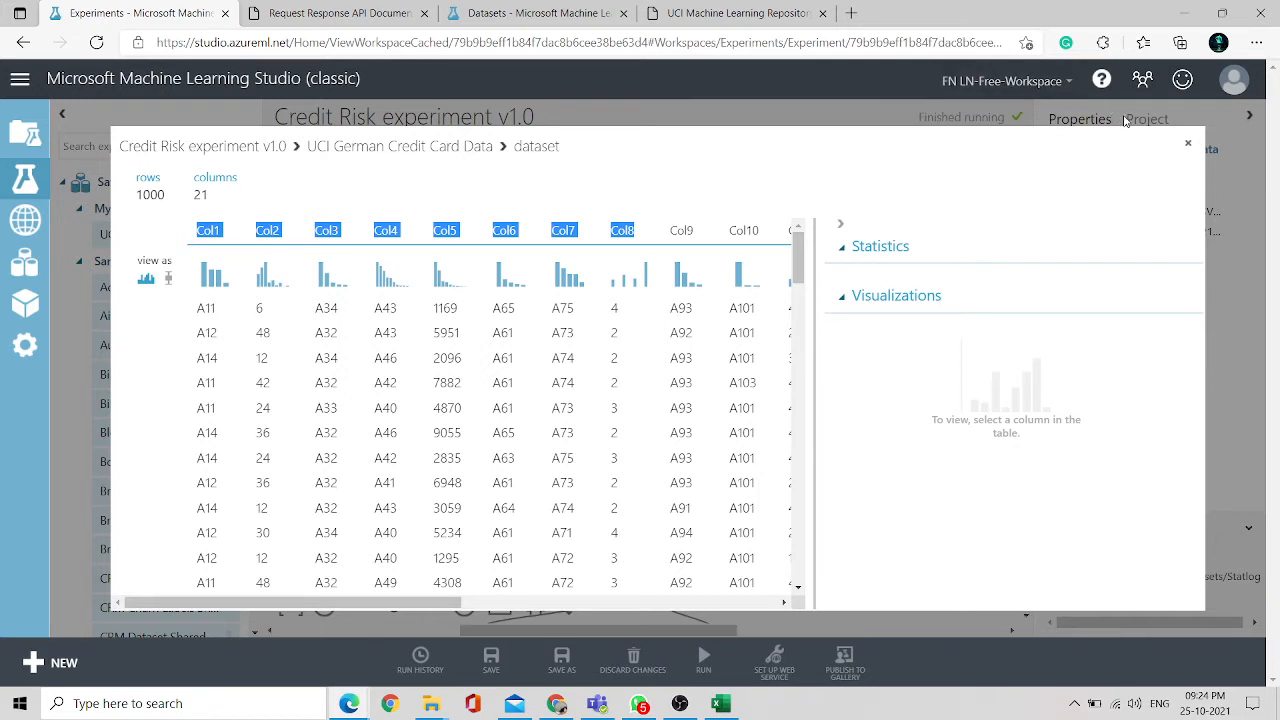
- Close the dataset view, select the Edit Metadata module, and review its selected columns and new column names
left_click(1190, 148)
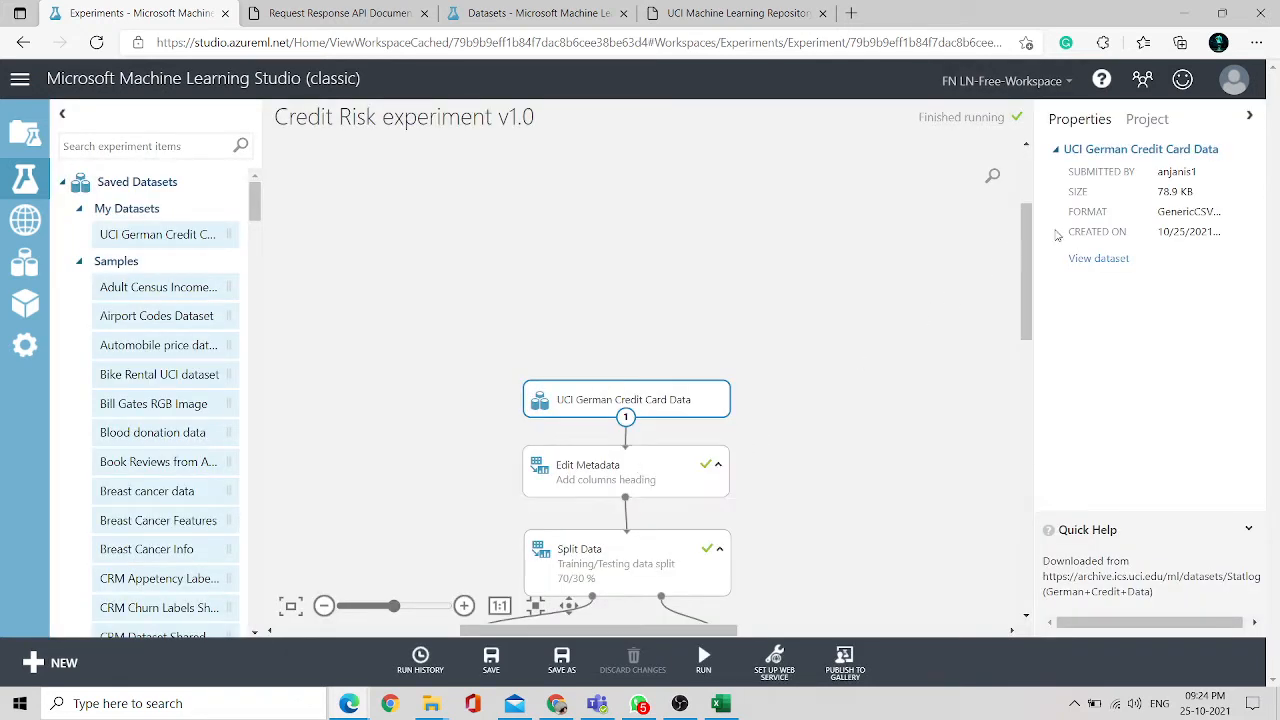
mouse_move(1027, 259)
left_mouse_down()
mouse_move(1027, 370)
mouse_move(1036, 266)
left_mouse_up()
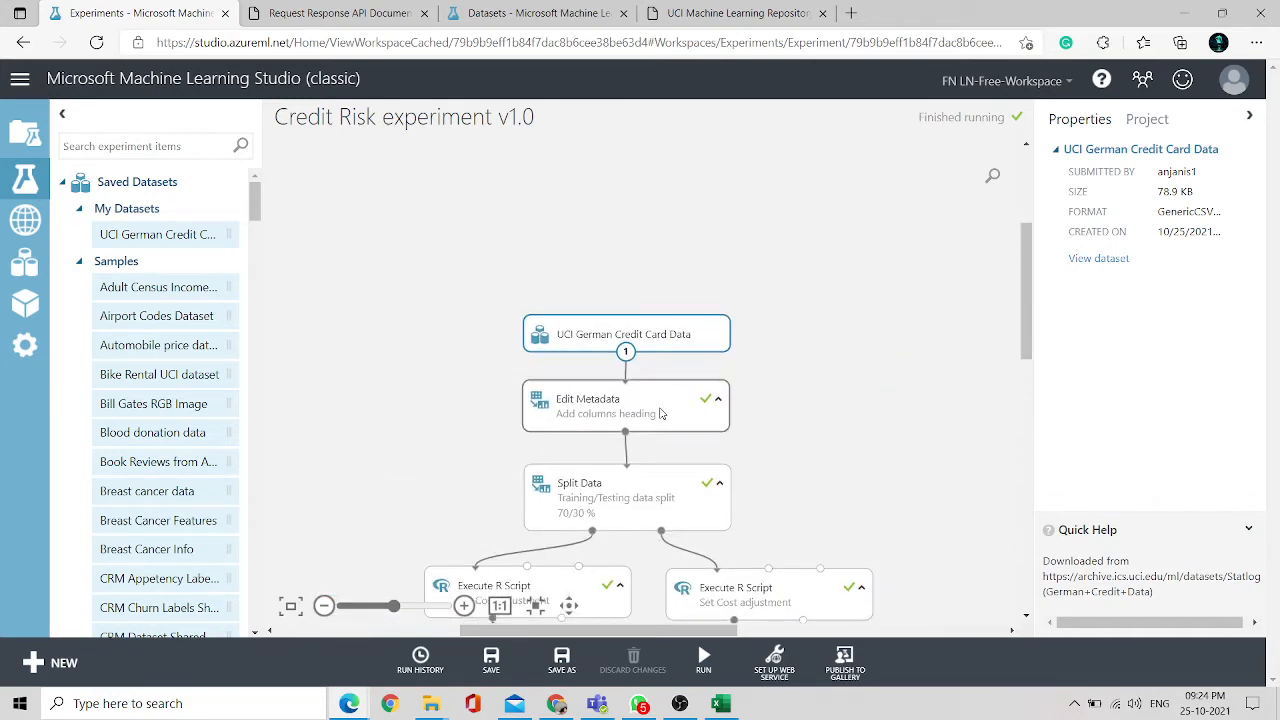
left_click(631, 421)
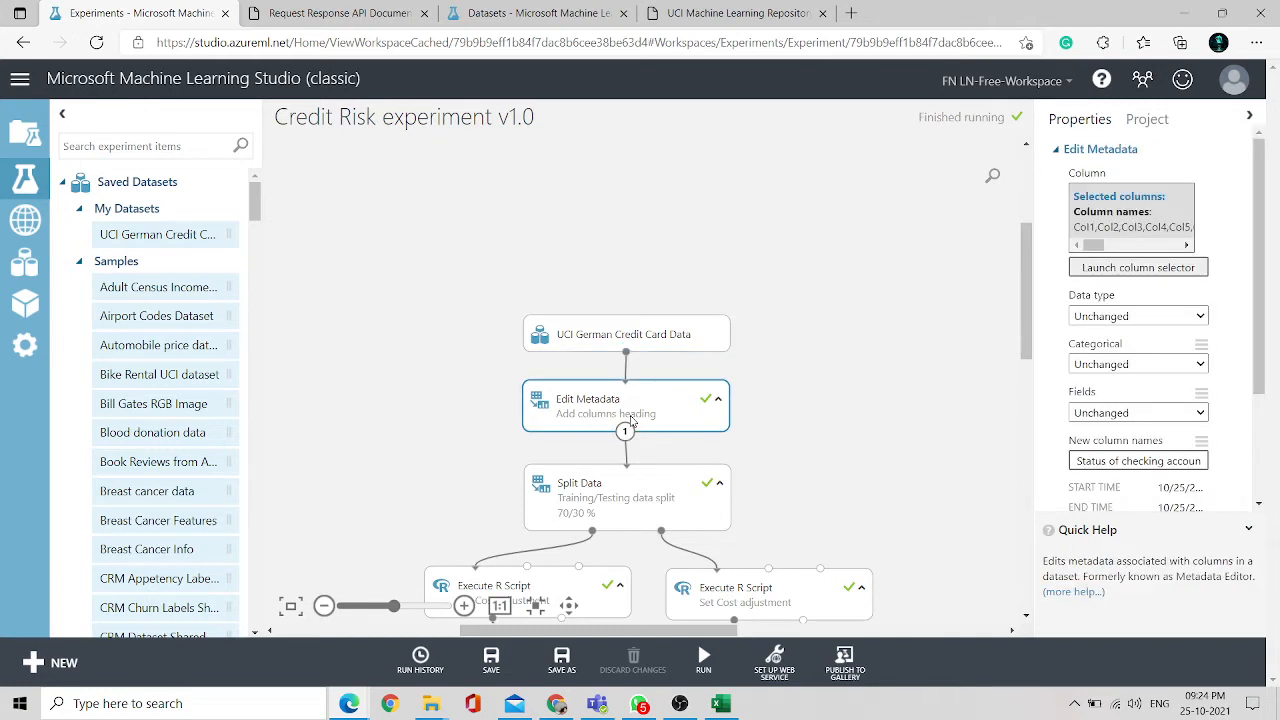
left_click(1121, 268)
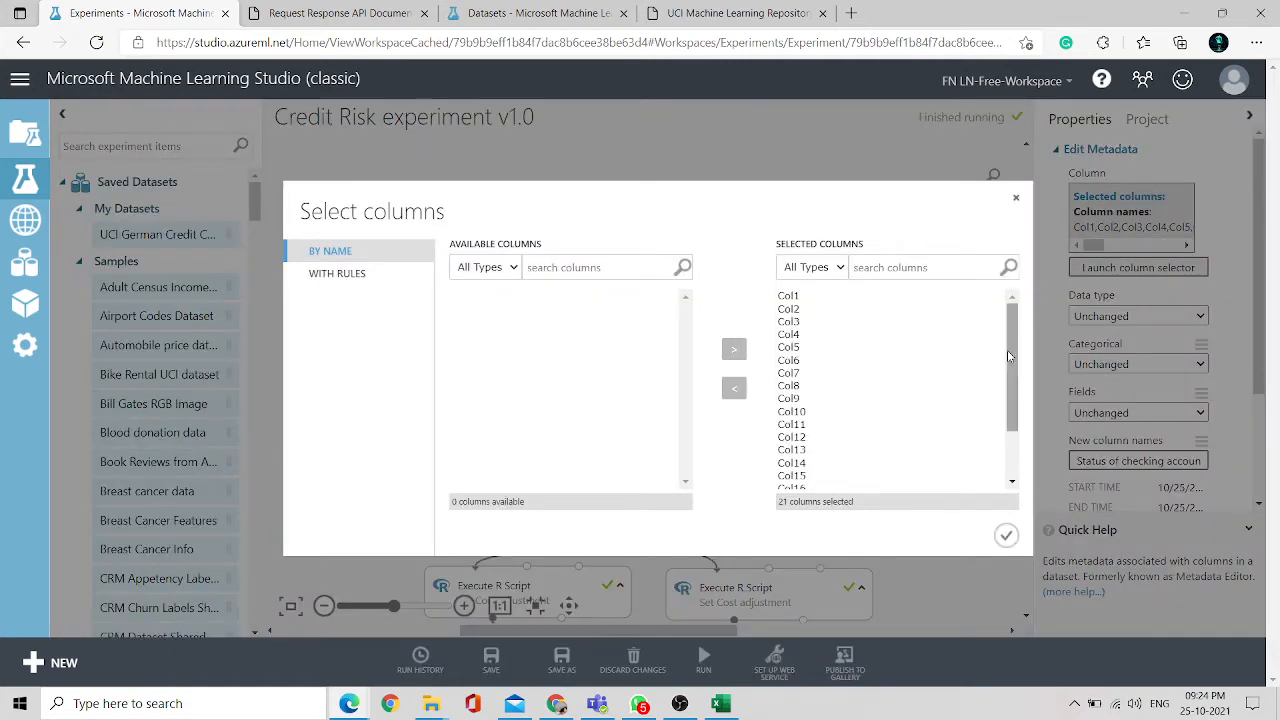
scroll(1014, 360, "down", 2)
scroll(1014, 360, "up", 2)
left_click(1016, 200)
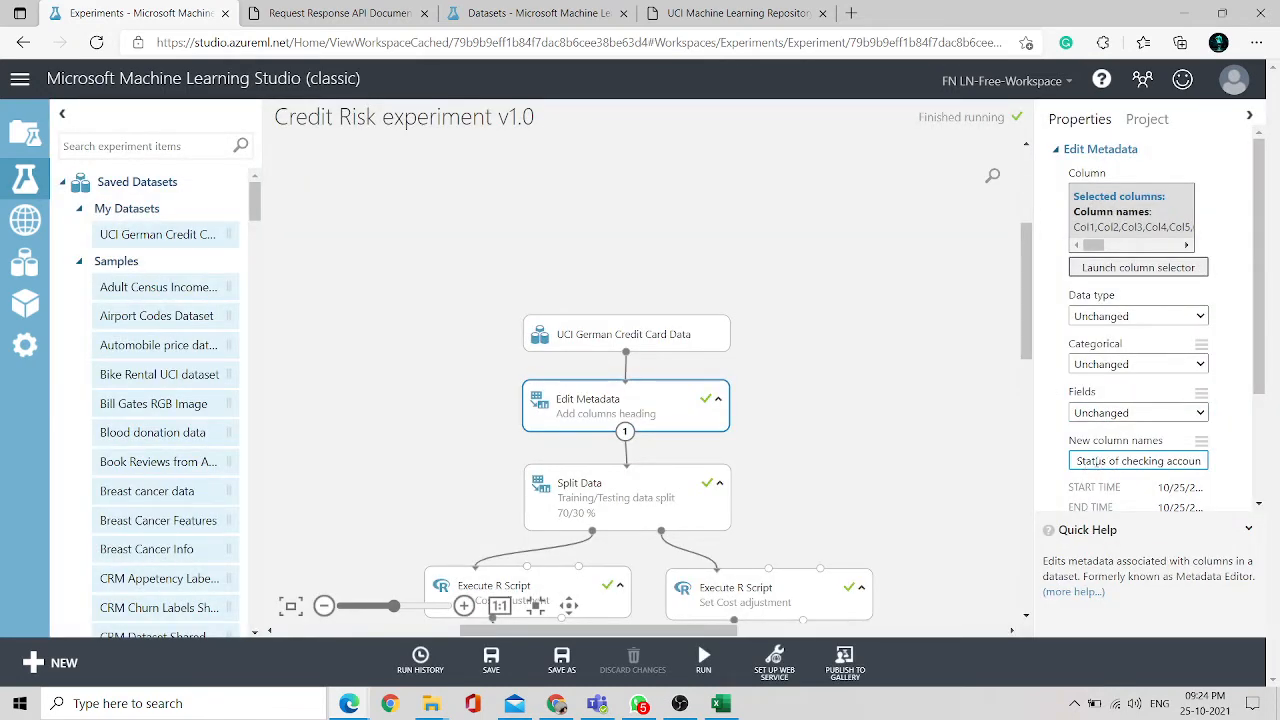
left_click_drag(1076, 460, 1237, 471)
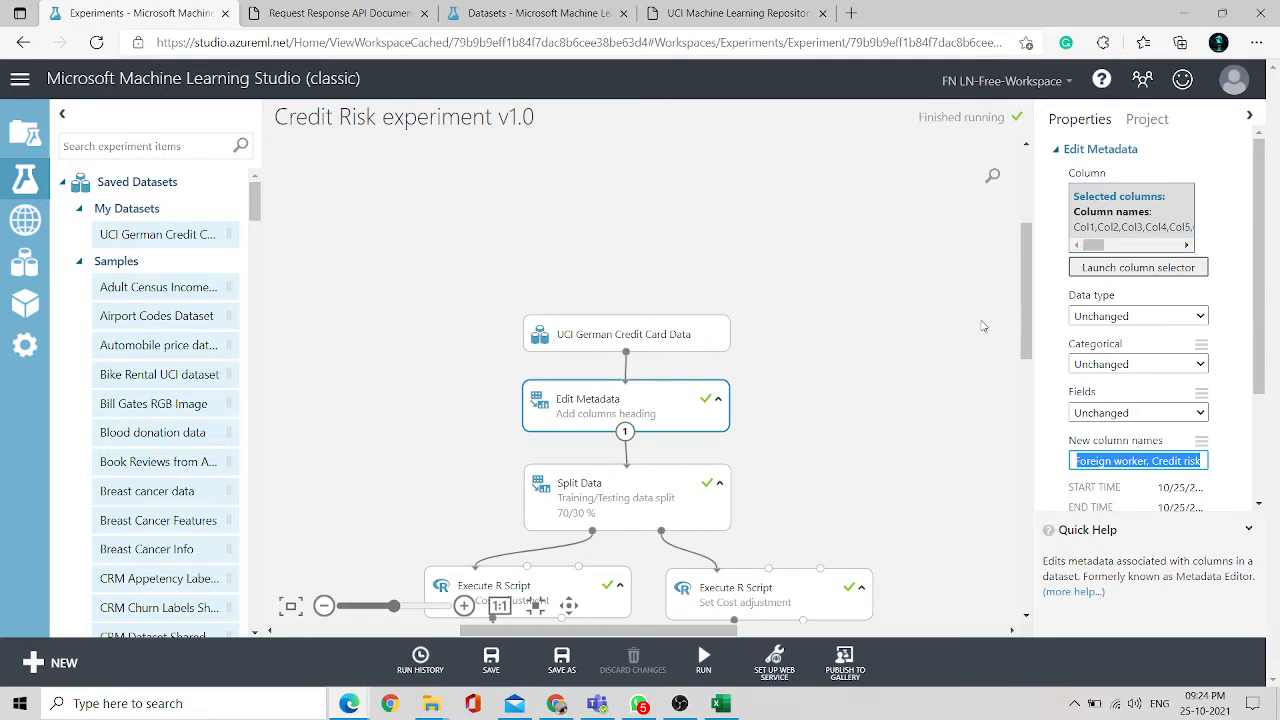
- Visualize the Edit Metadata module's results dataset, highlight the renamed column headers, and close the view
right_click(683, 428)
mouse_move(762, 572)
mouse_move(785, 540)
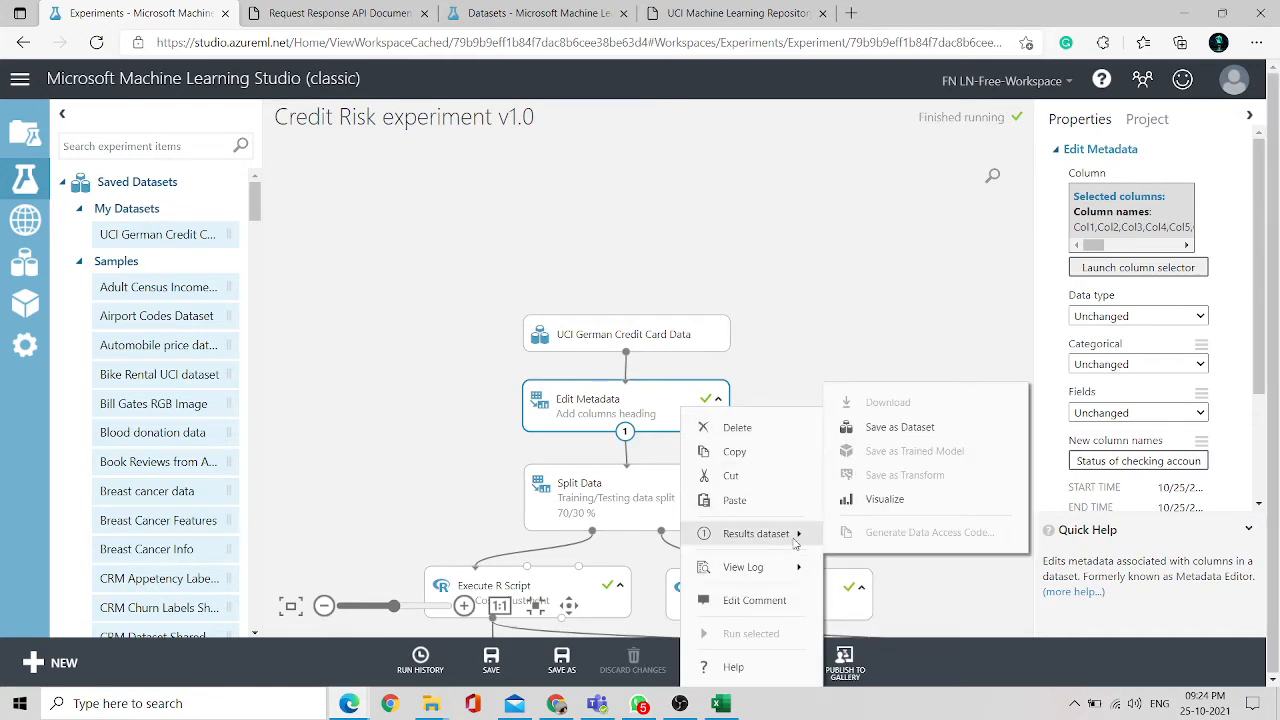
left_click(882, 505)
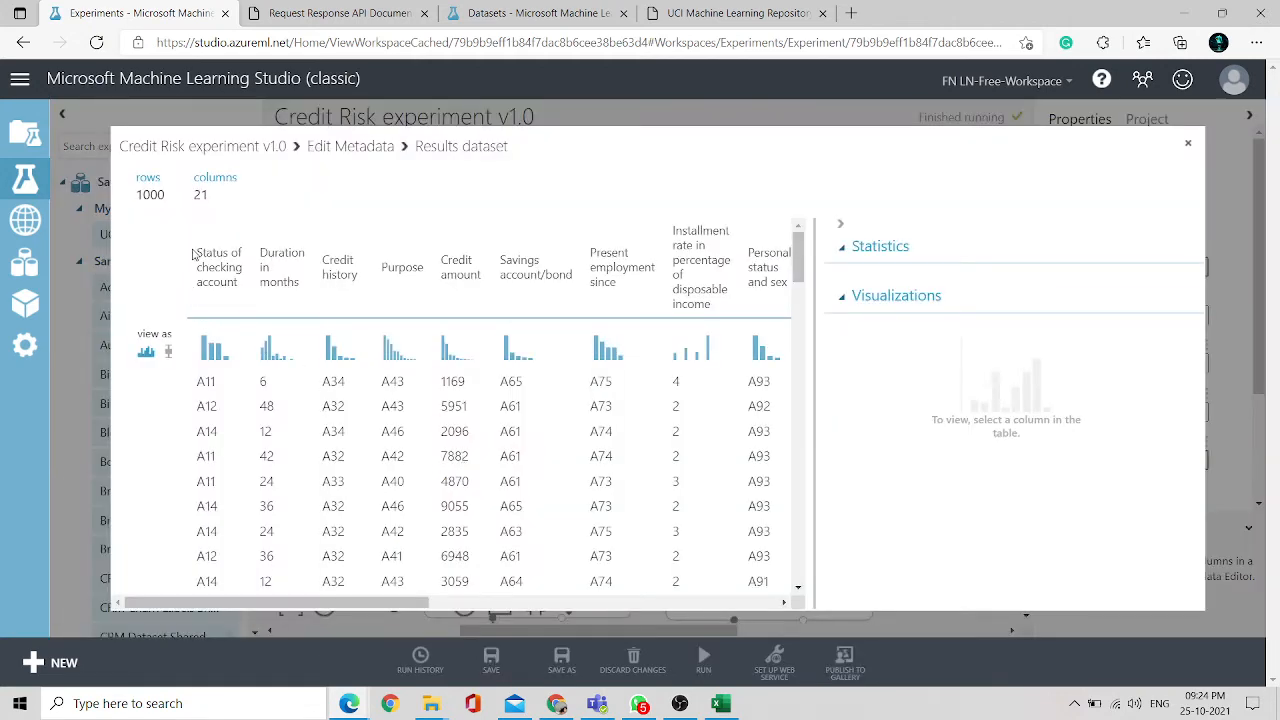
left_click_drag(195, 256, 741, 312)
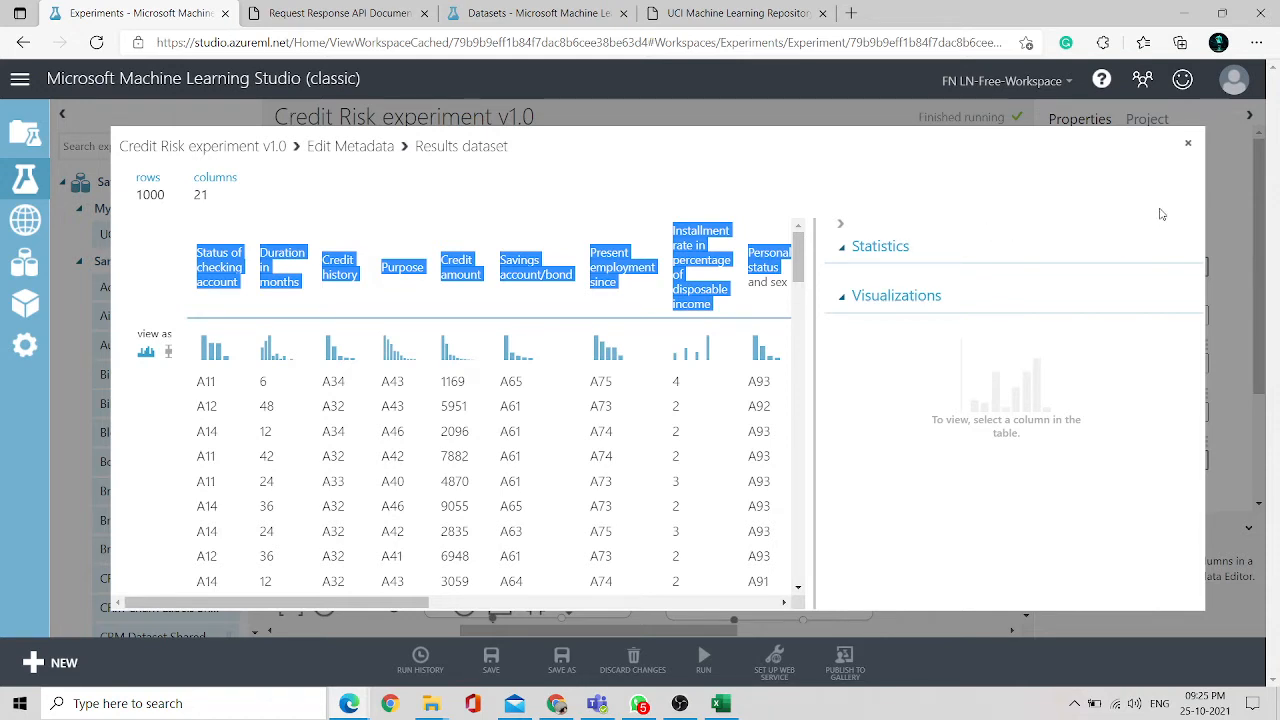
left_click(1189, 146)
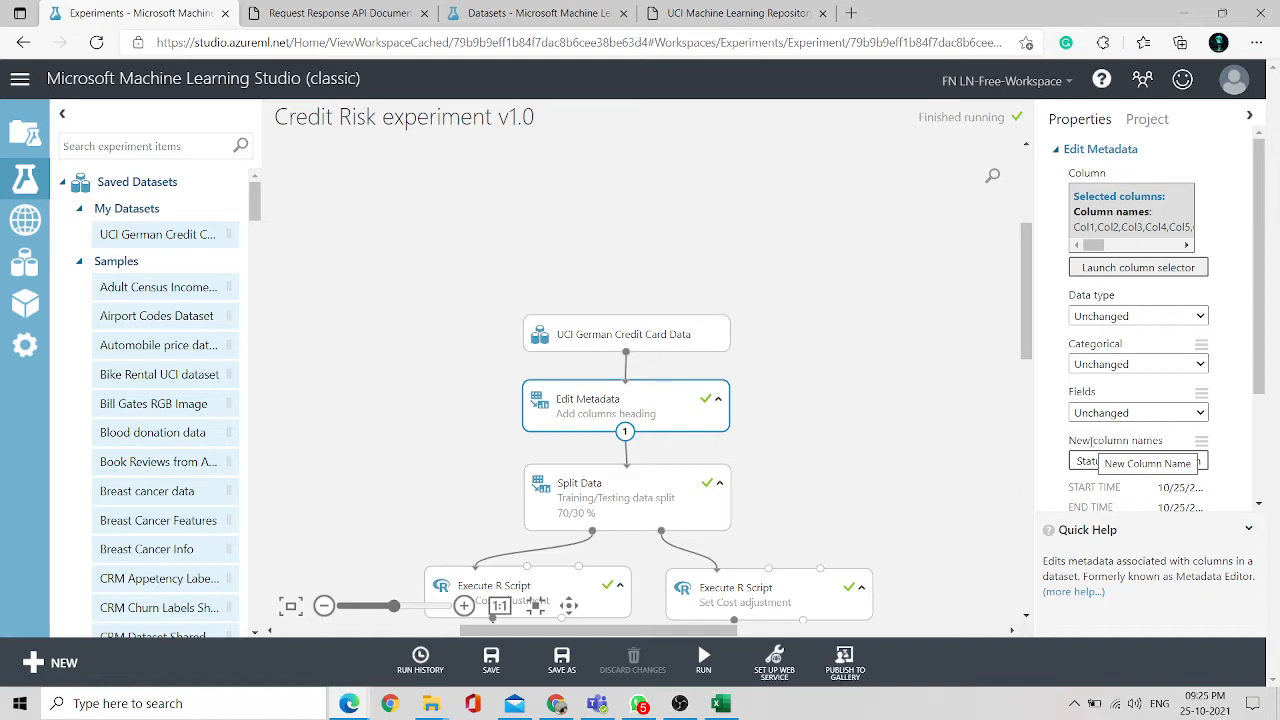
- Change the Split Data module's comment to read Training/Testing data split 50/50 %
left_click(659, 517)
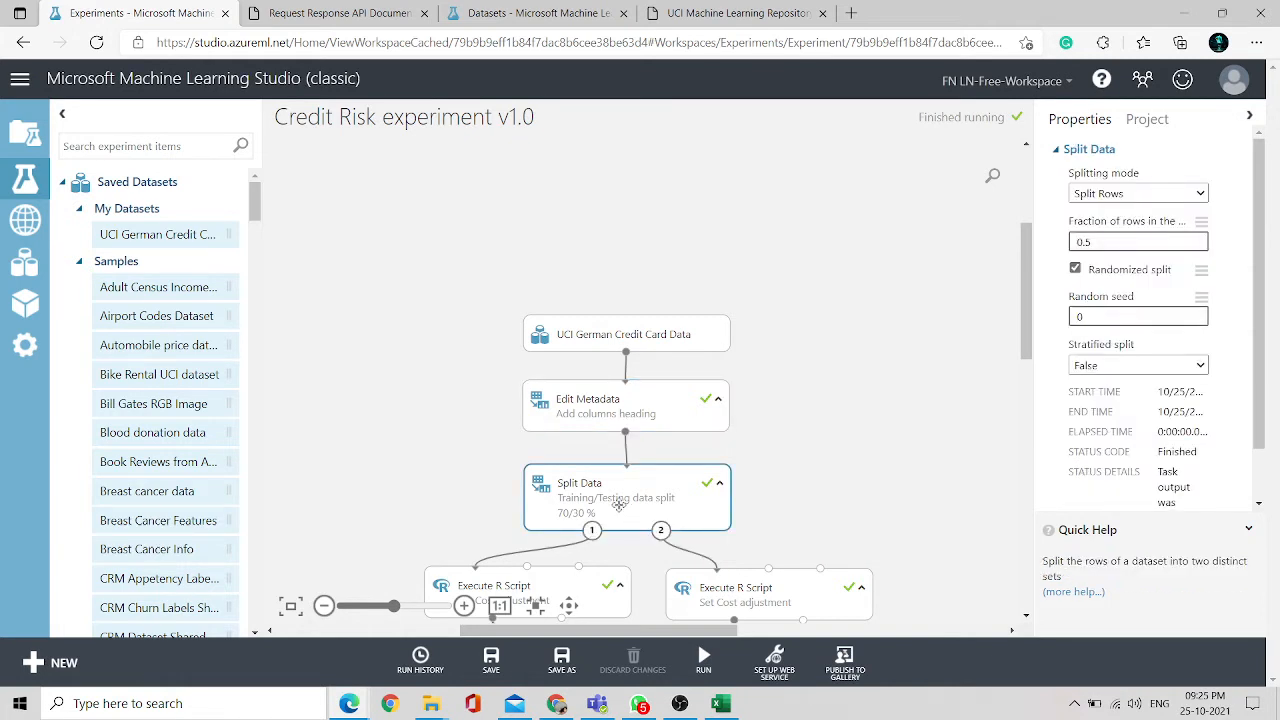
double_click(620, 505)
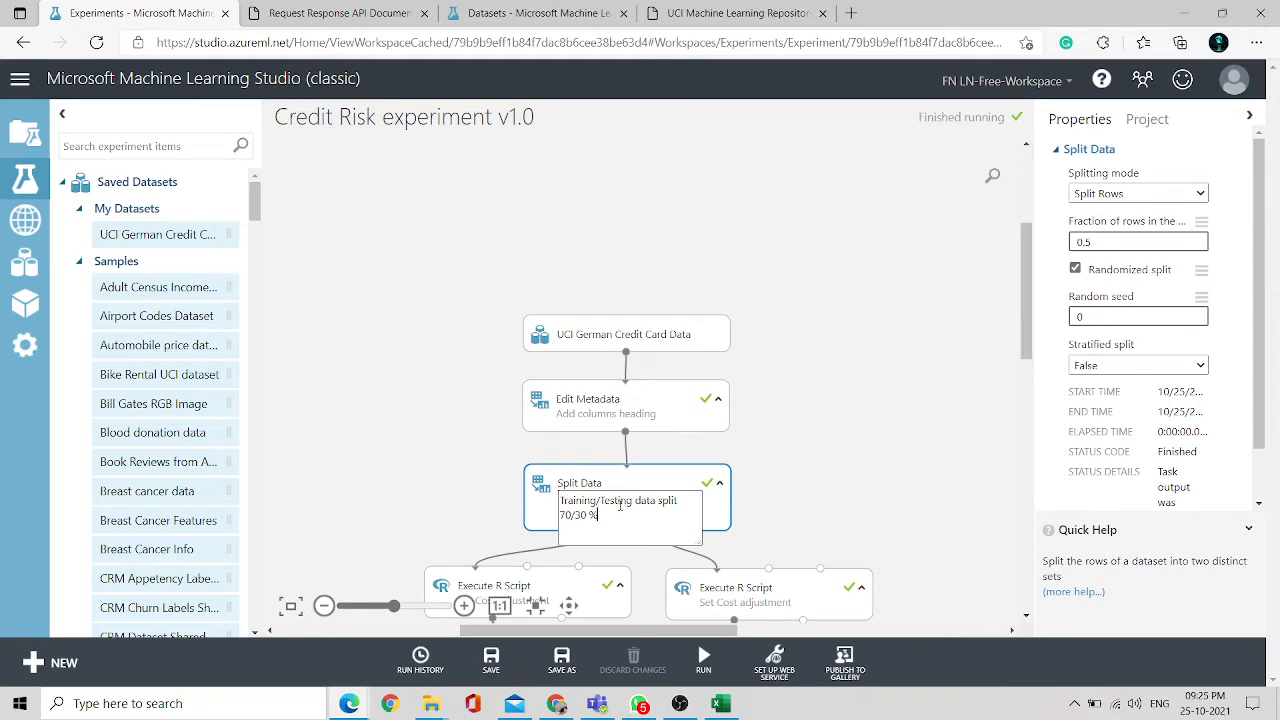
left_click(545, 520)
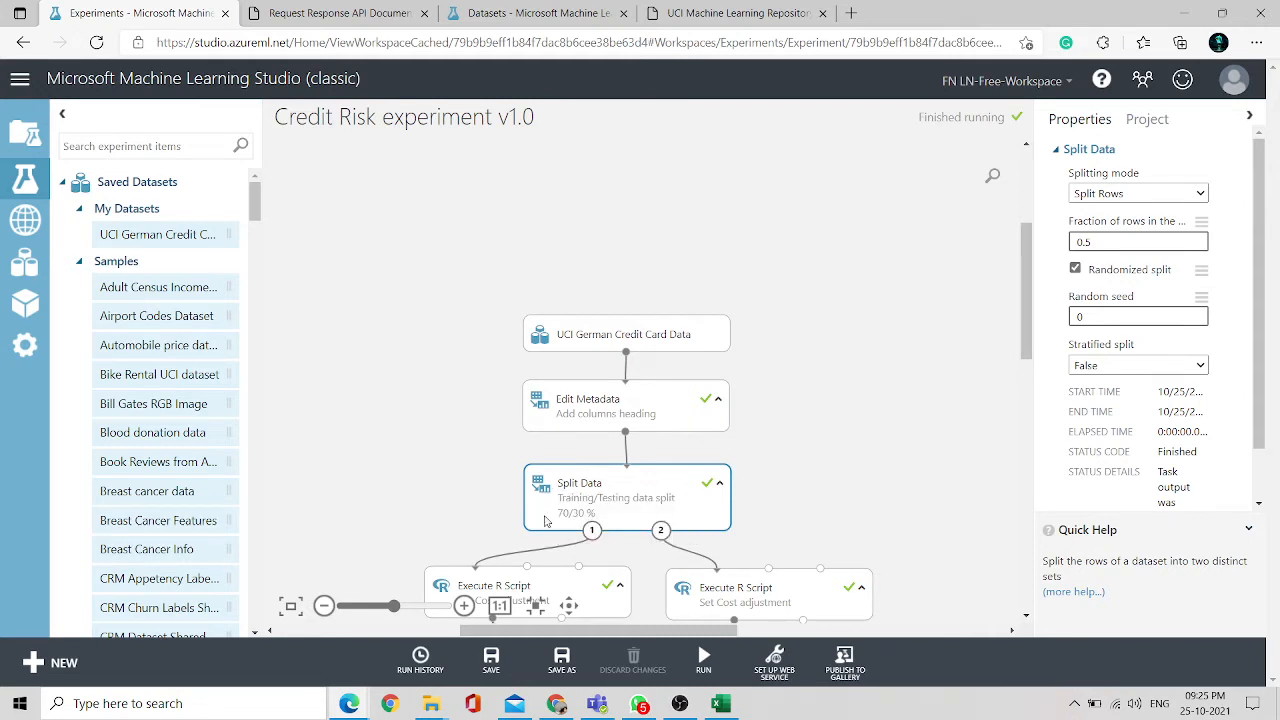
double_click(587, 514)
left_click_drag(587, 515, 569, 516)
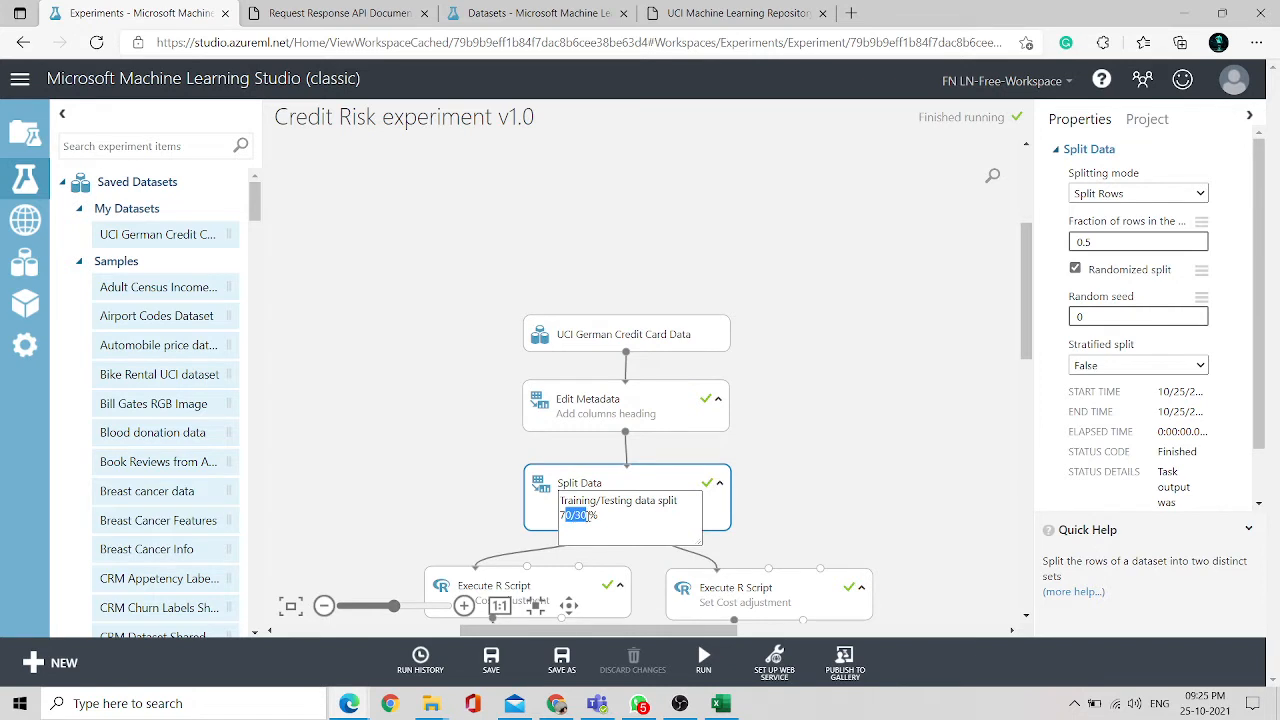
key("BackSpace")
key("BackSpace")
type("50/50")
left_click(852, 483)
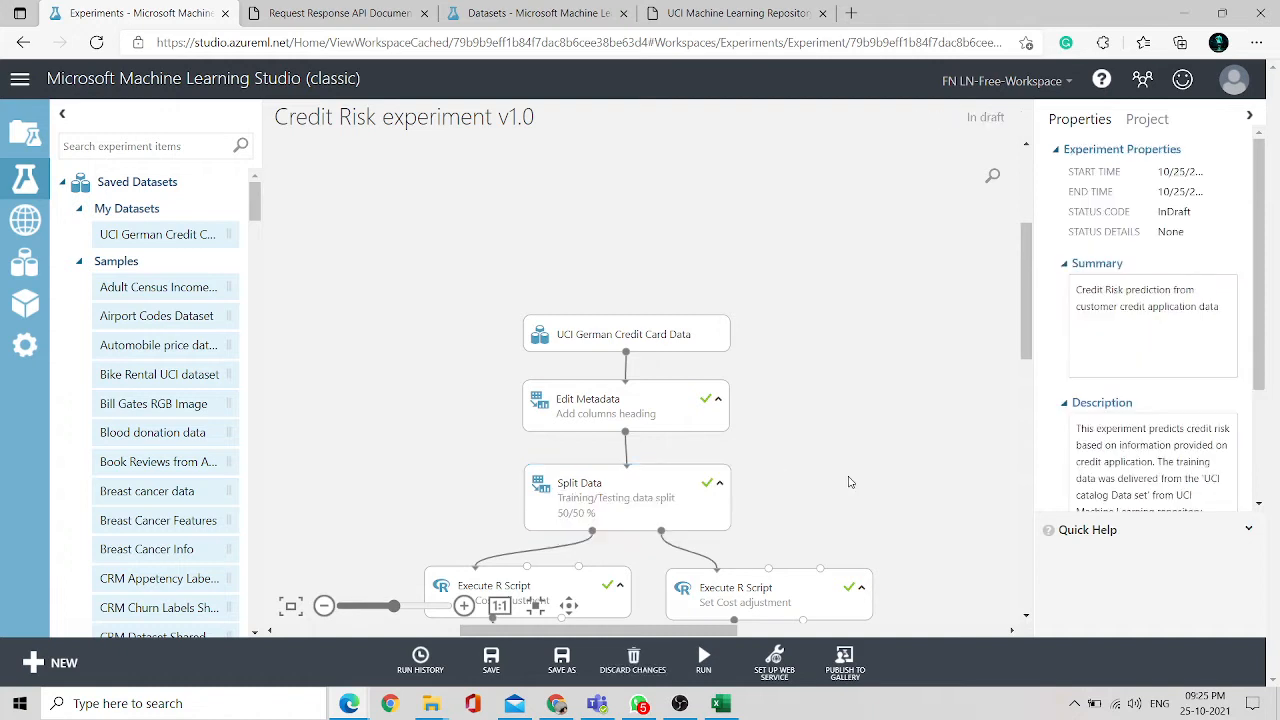
- Inspect the Split Data module's fraction of rows setting and bring the lower modules into view
left_click(628, 512)
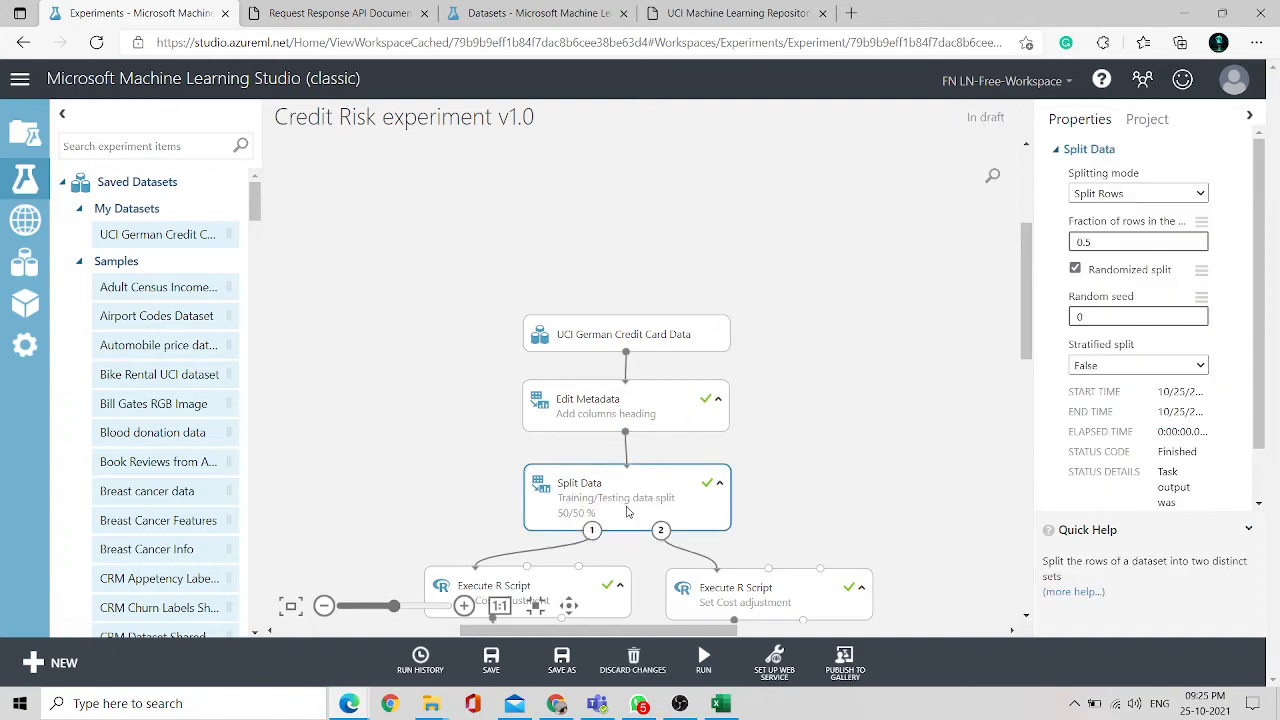
left_click(1113, 240)
left_click_drag(1029, 286, 1024, 333)
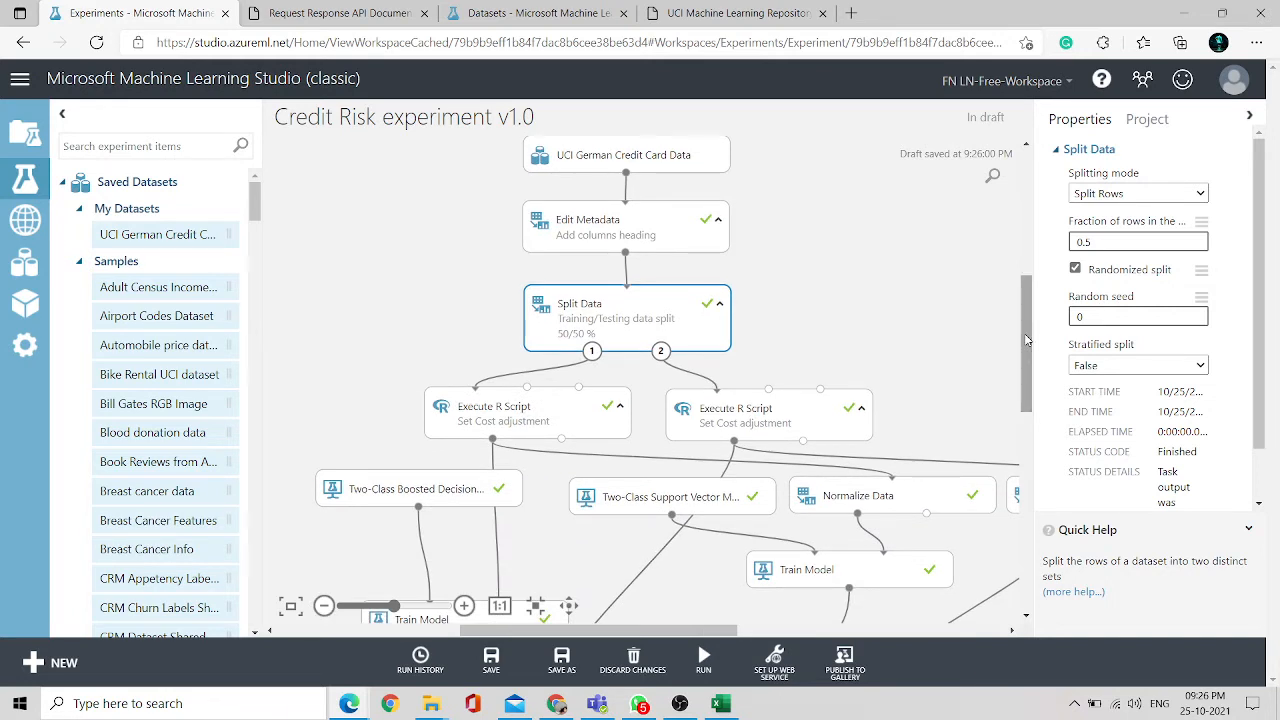
left_click_drag(1024, 333, 1023, 362)
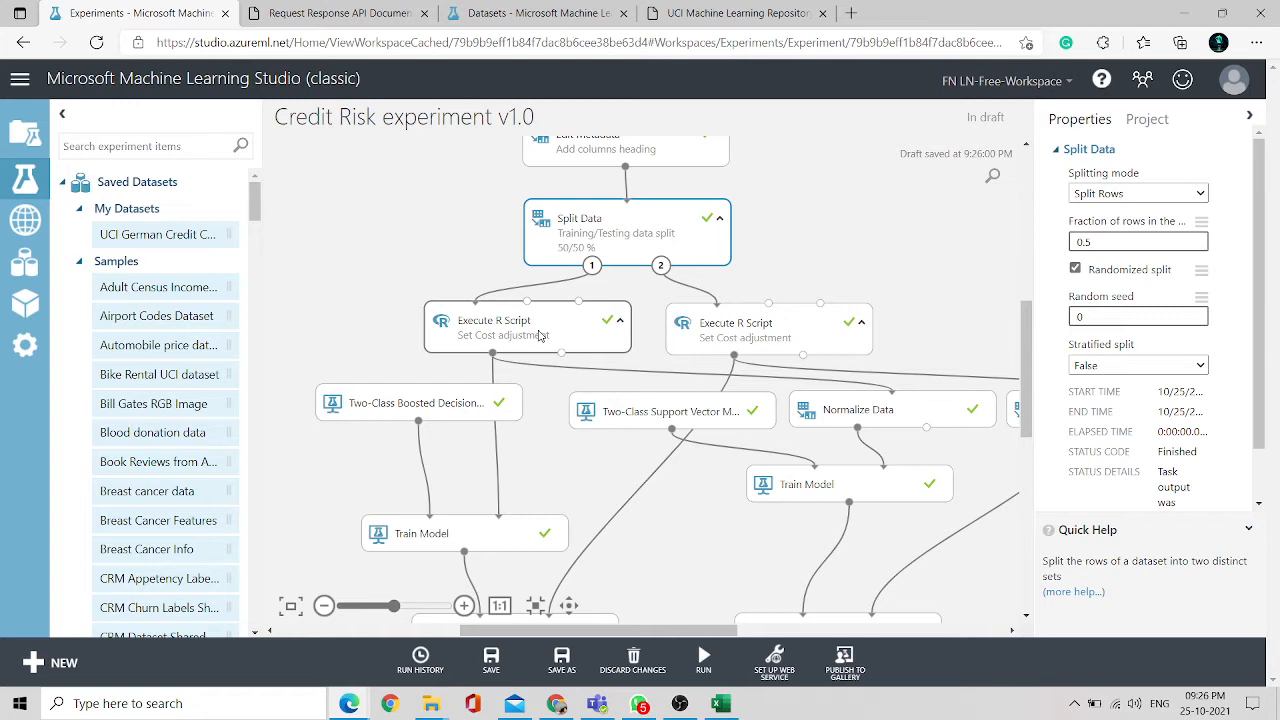
- Select the left Execute R Script module and highlight its entire R script for review
left_click(538, 336)
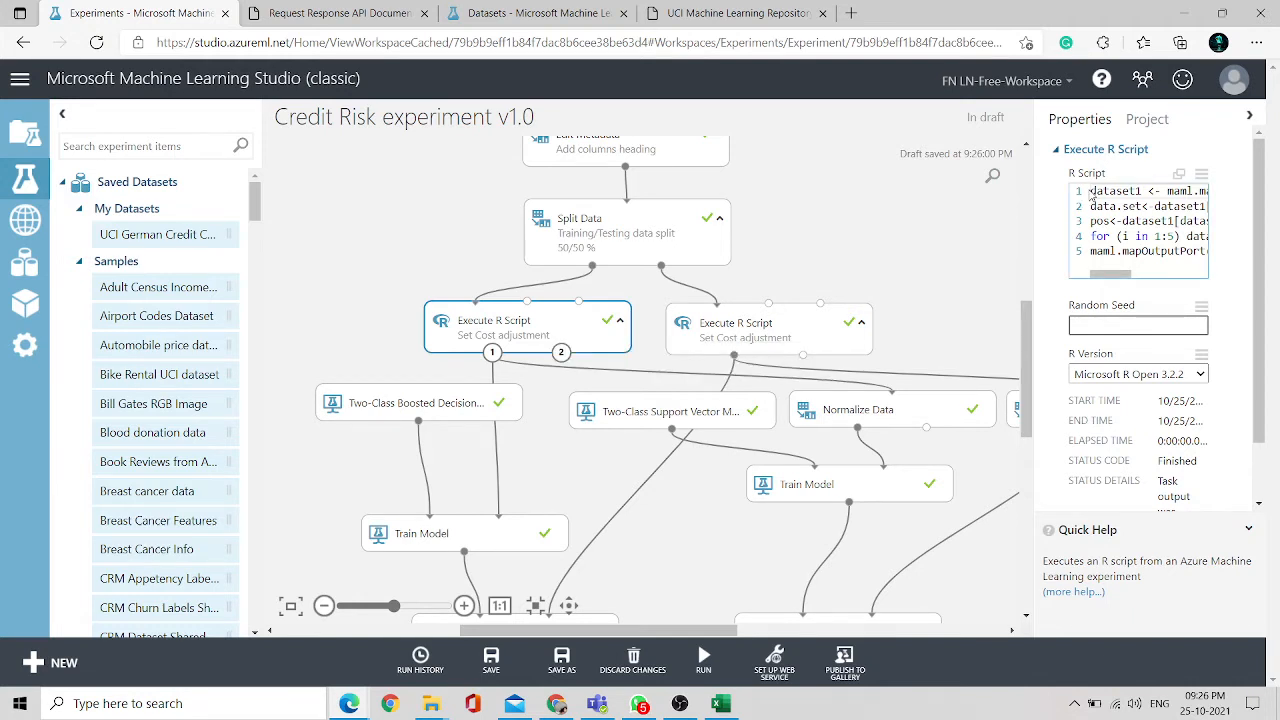
left_click(1091, 196)
key("ctrl+a")
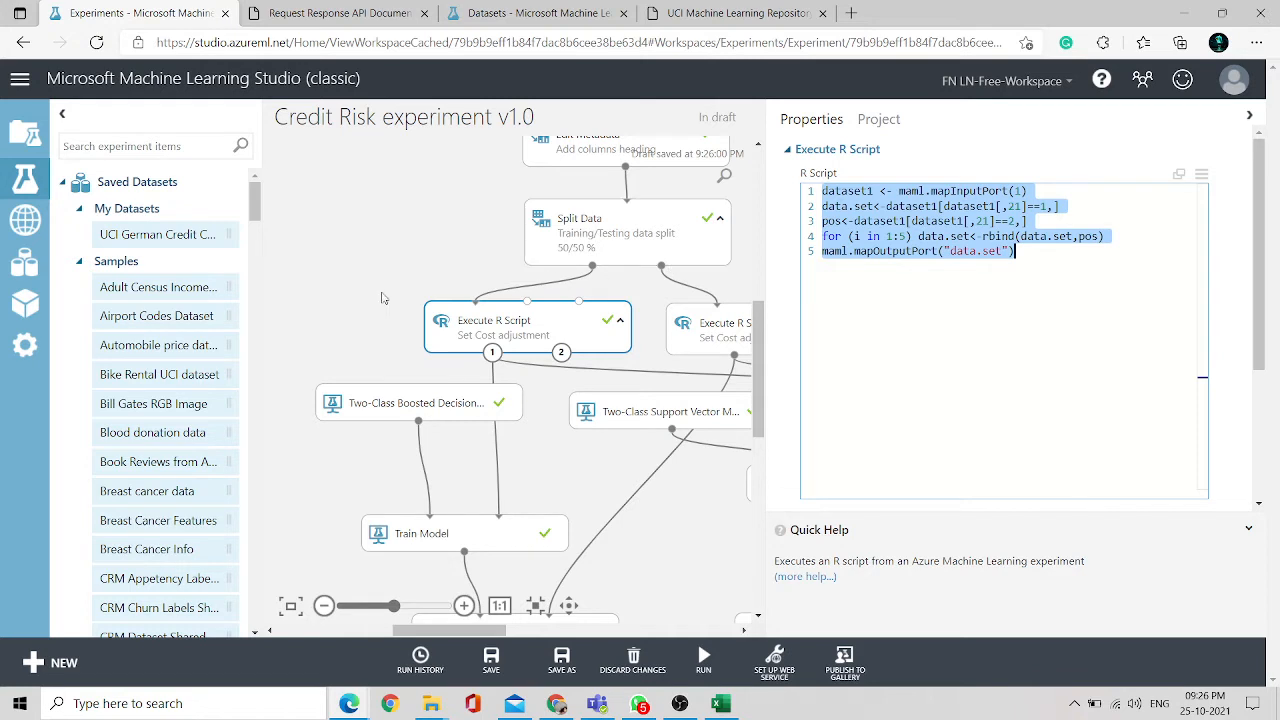
left_click(380, 298)
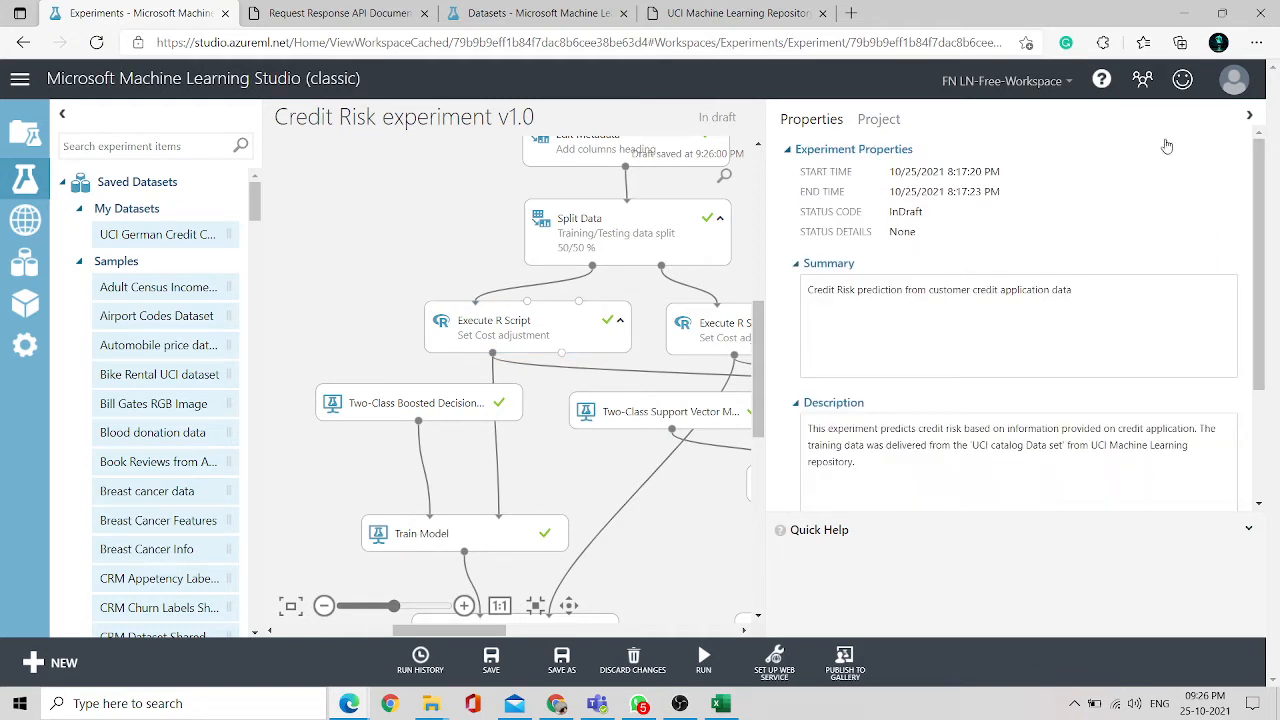
- Review the left Train Model module's label column in the column selector
left_click(1249, 117)
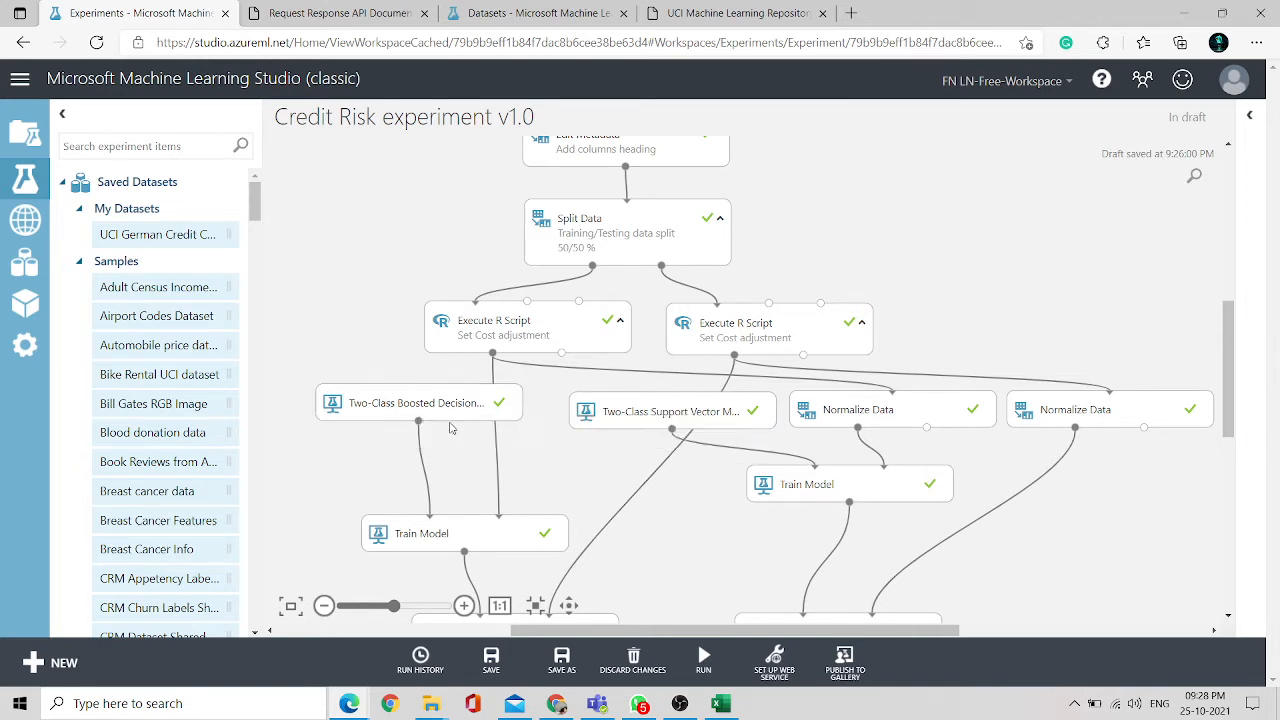
left_click(467, 540)
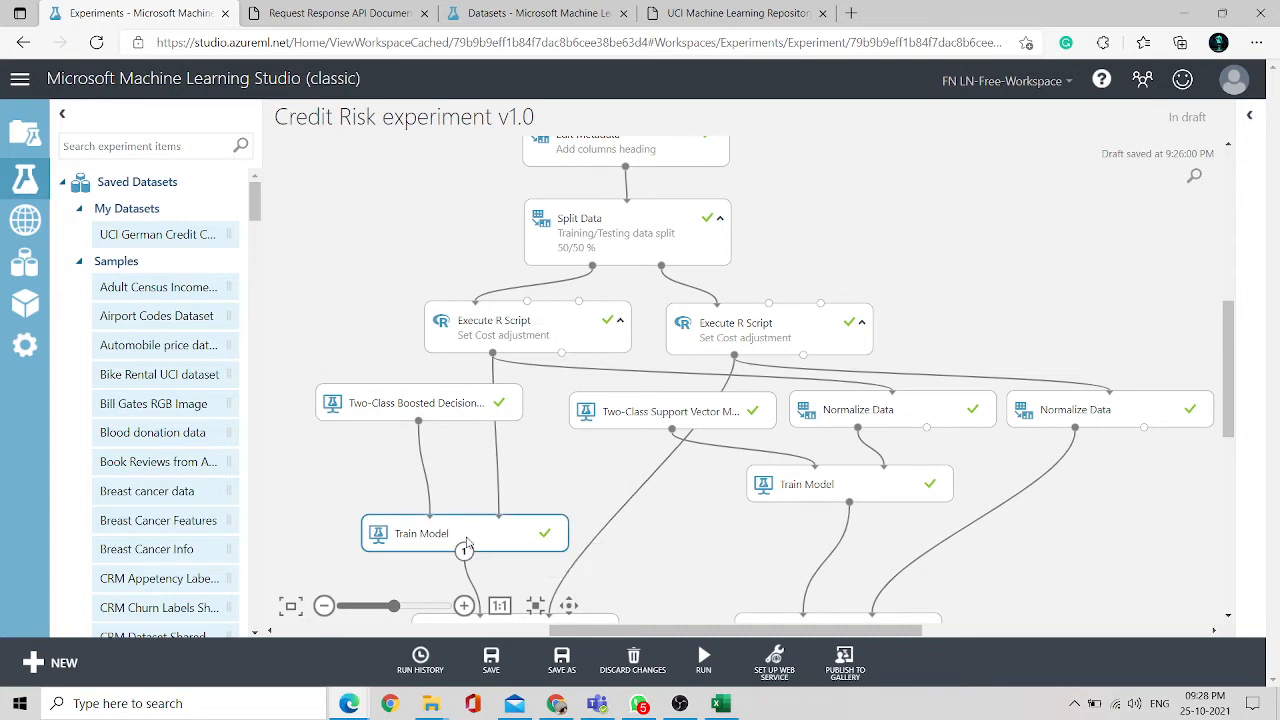
left_click(1250, 117)
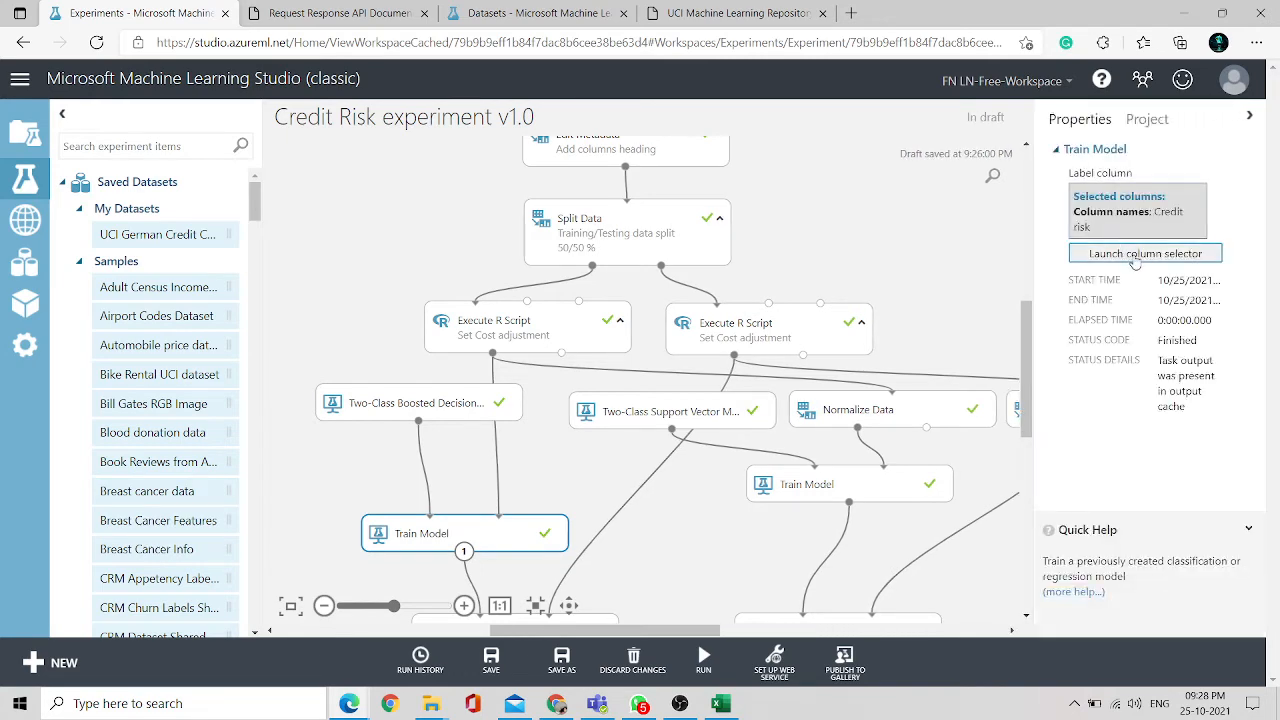
left_click(1134, 259)
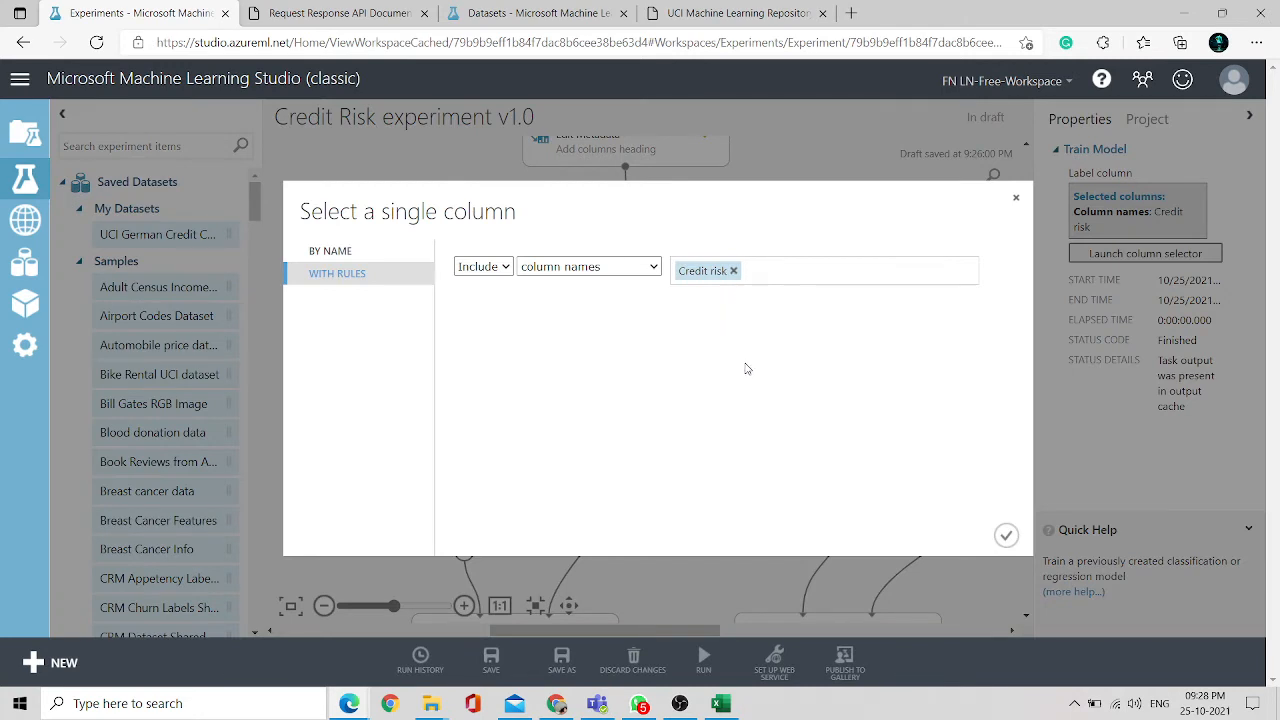
left_click(1017, 202)
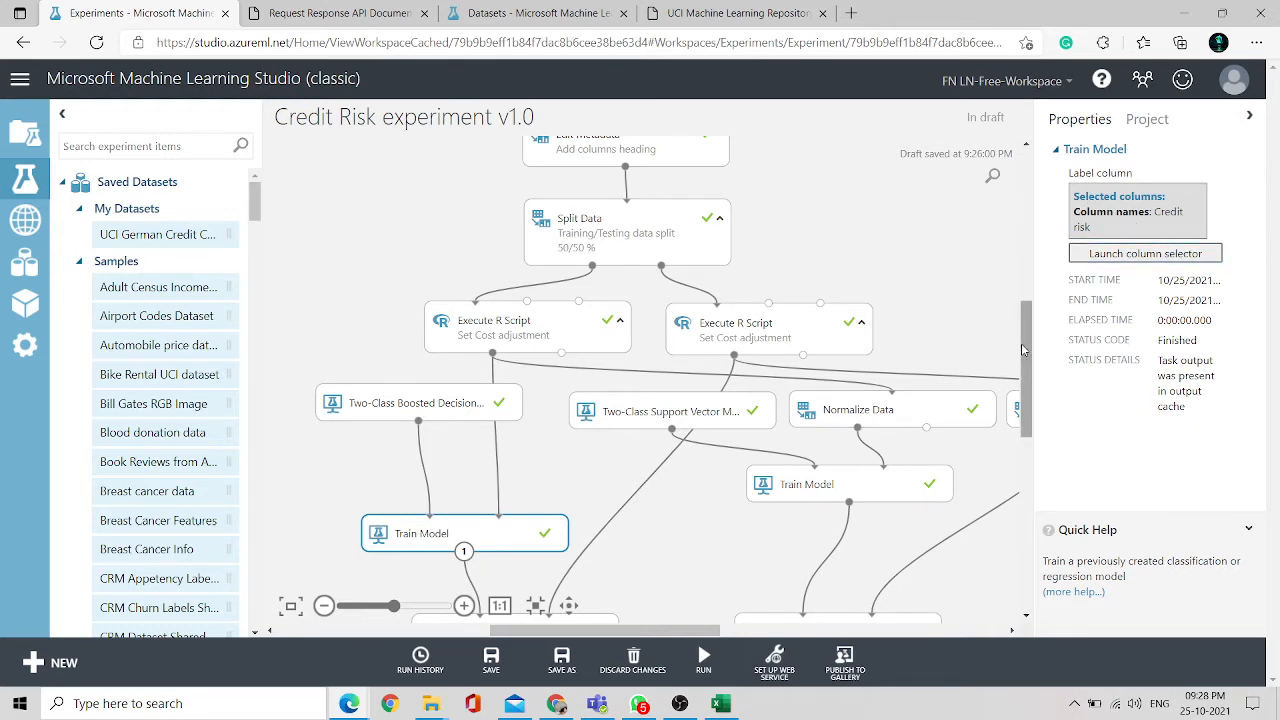
- Visualize the left Score Model module's scored dataset and scroll across its columns
left_click_drag(1022, 343, 1024, 385)
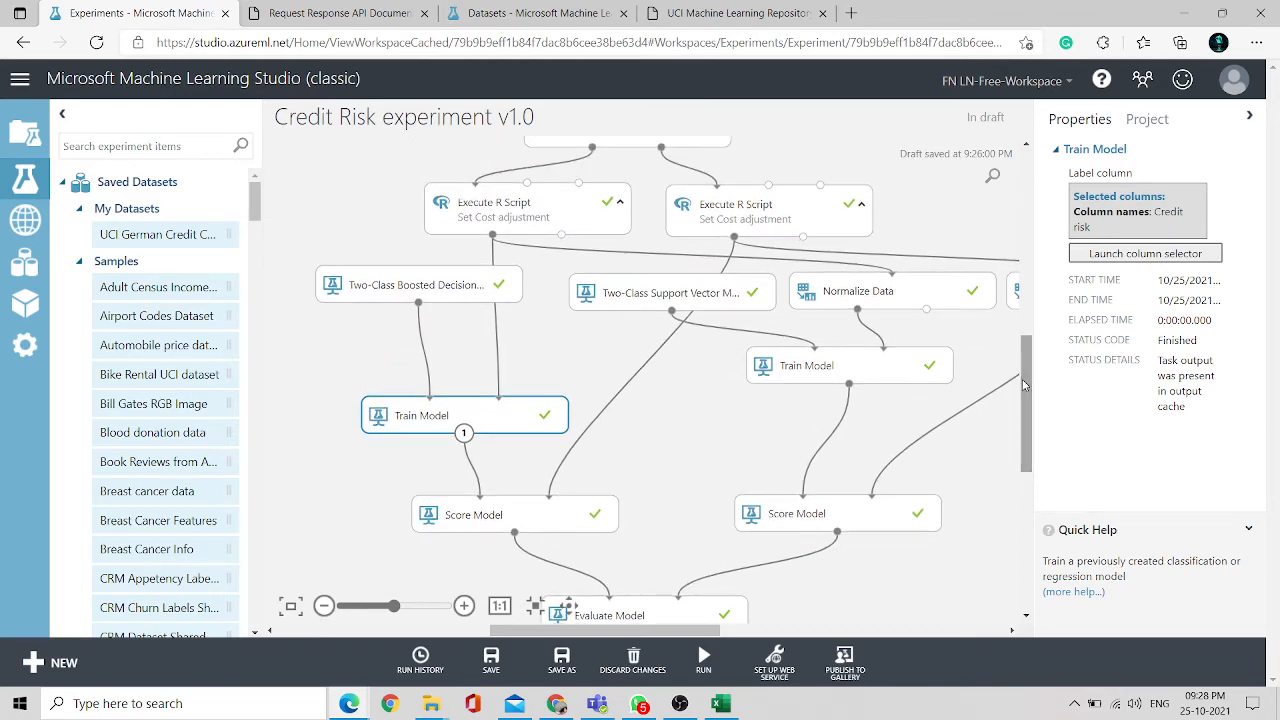
left_click(512, 528)
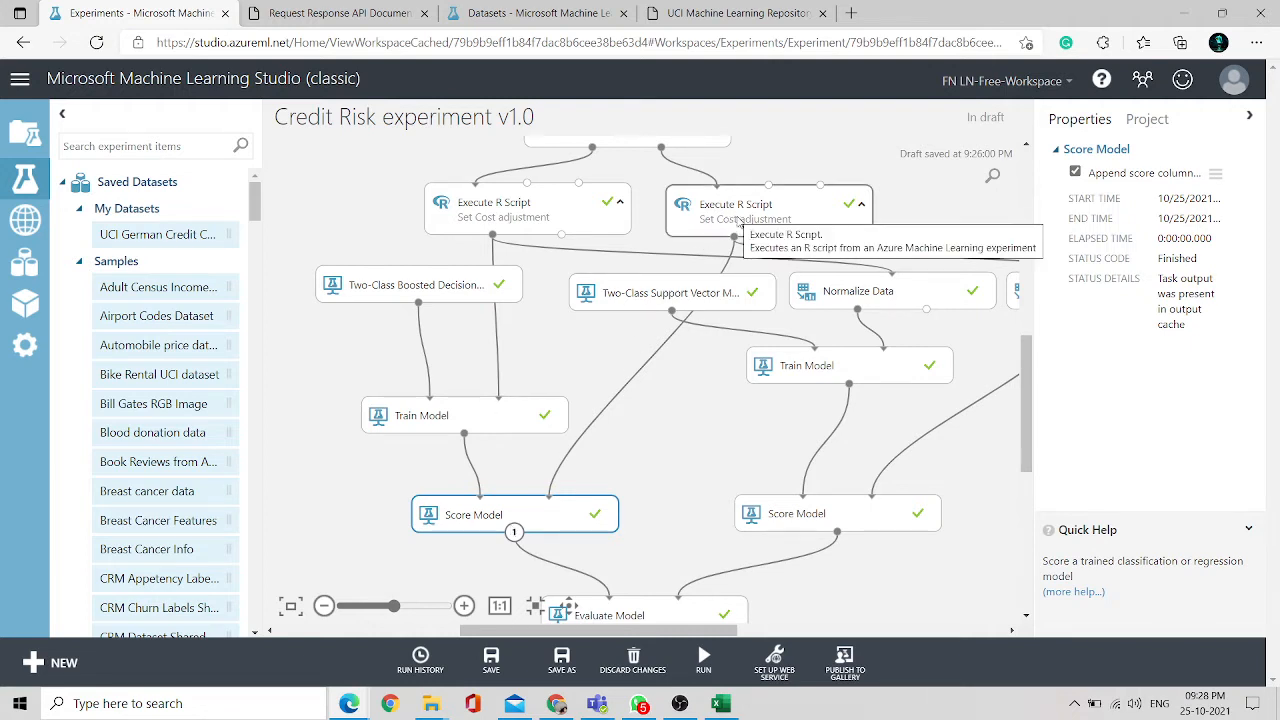
right_click(533, 516)
mouse_move(585, 535)
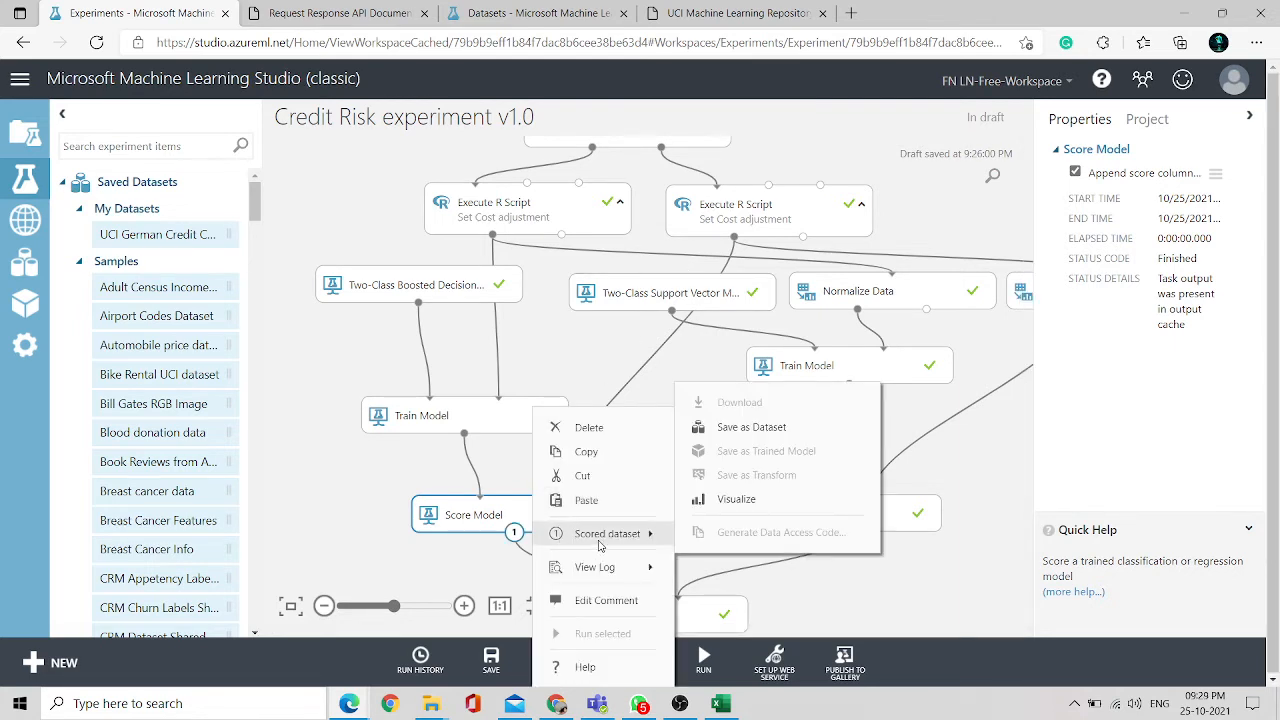
left_click(731, 499)
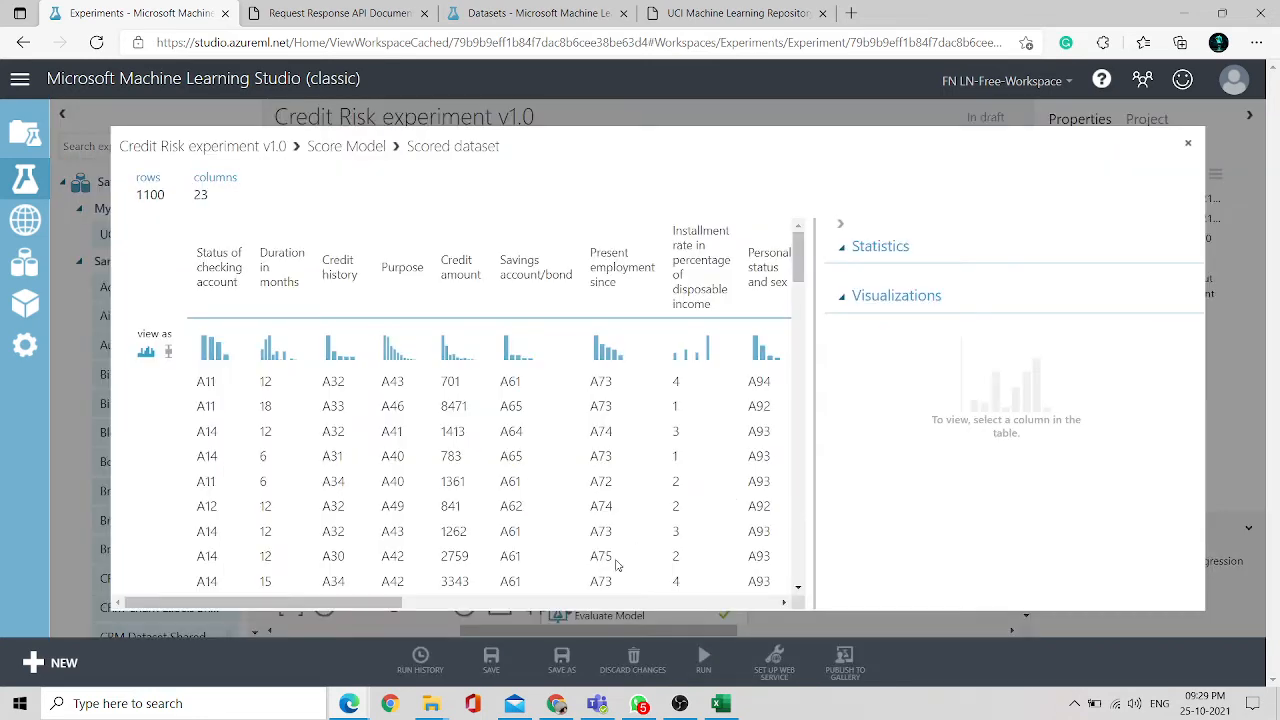
scroll(617, 563, "right", 10)
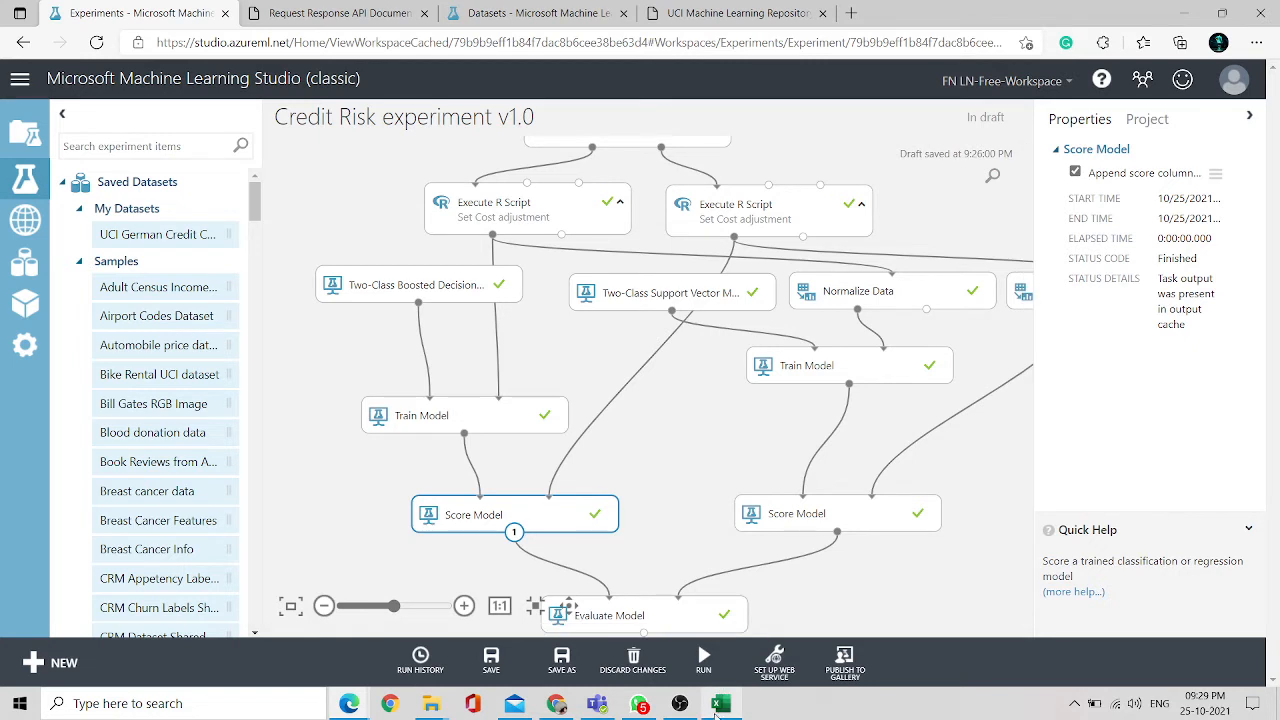
mouse_move(718, 708)
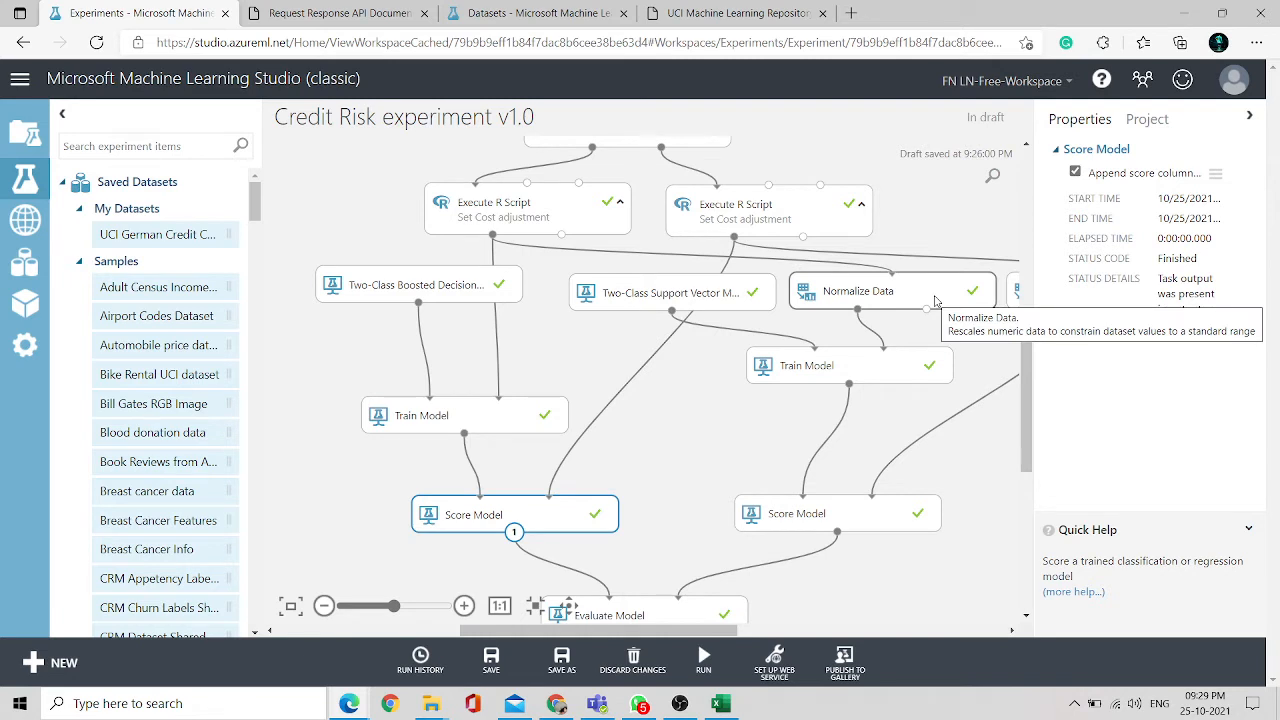
- Select the Normalize Data module and browse its transformation method options
left_click(879, 300)
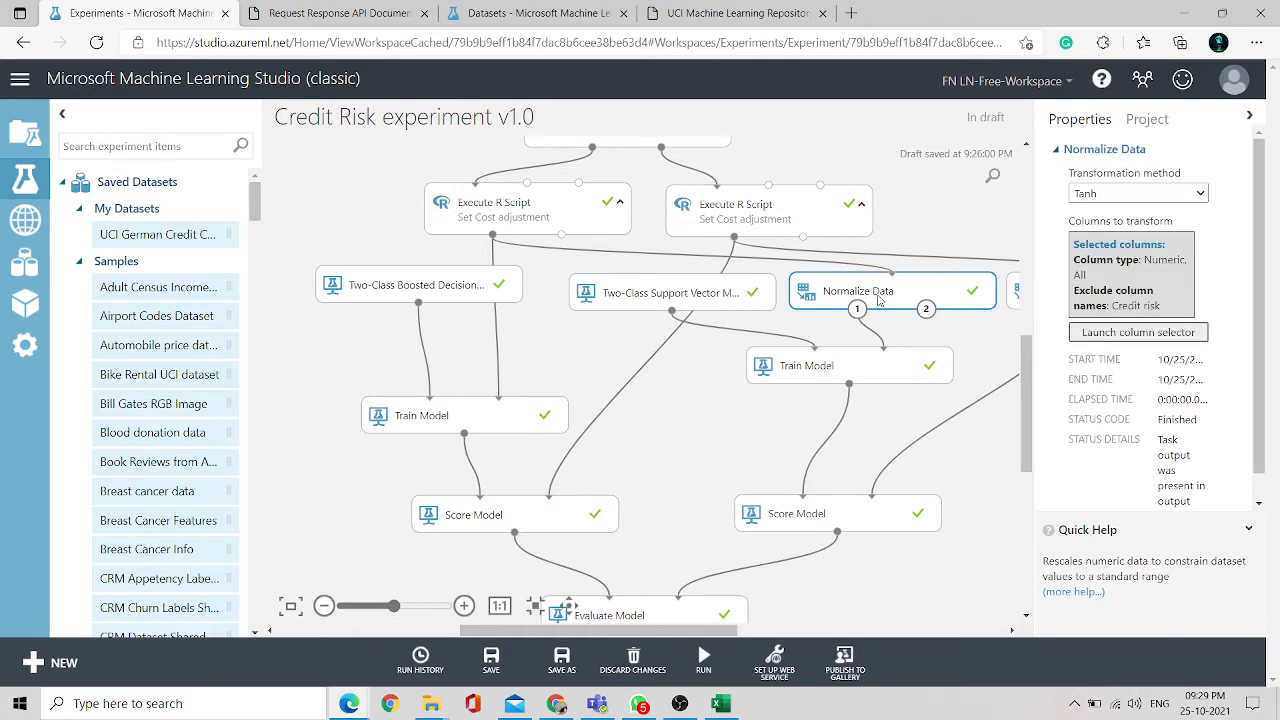
left_click(1201, 194)
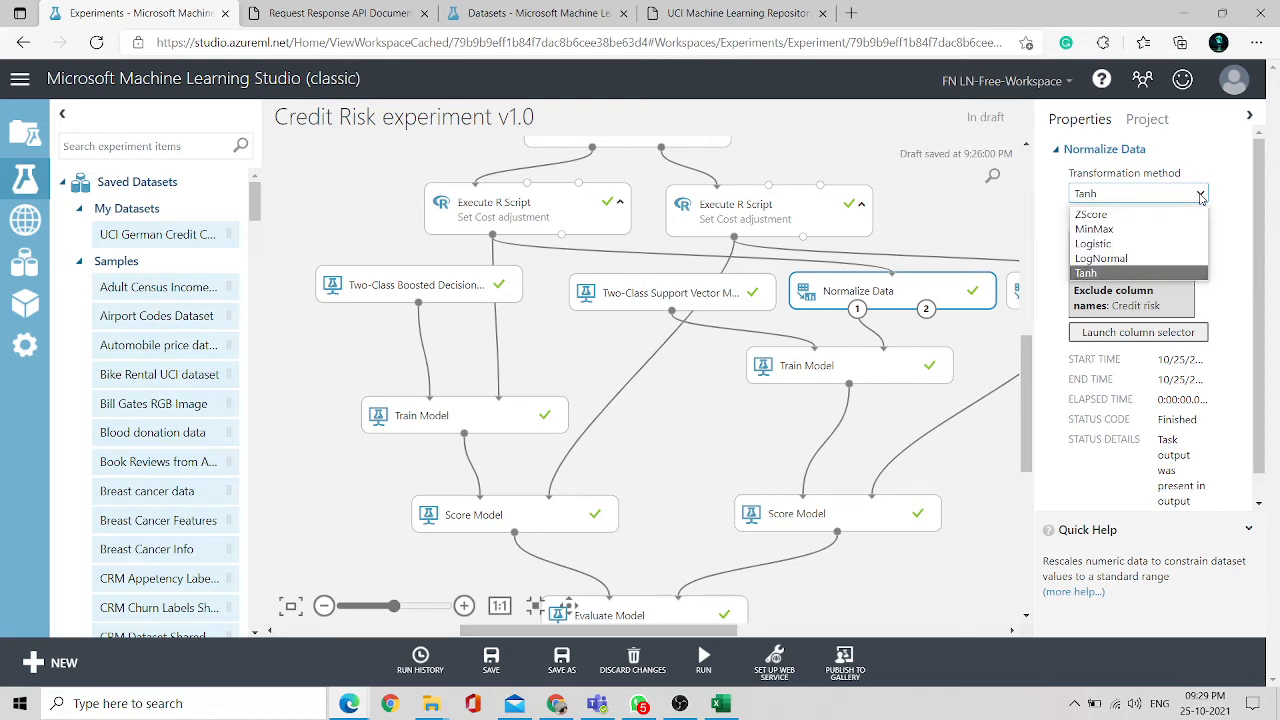
left_click(1201, 196)
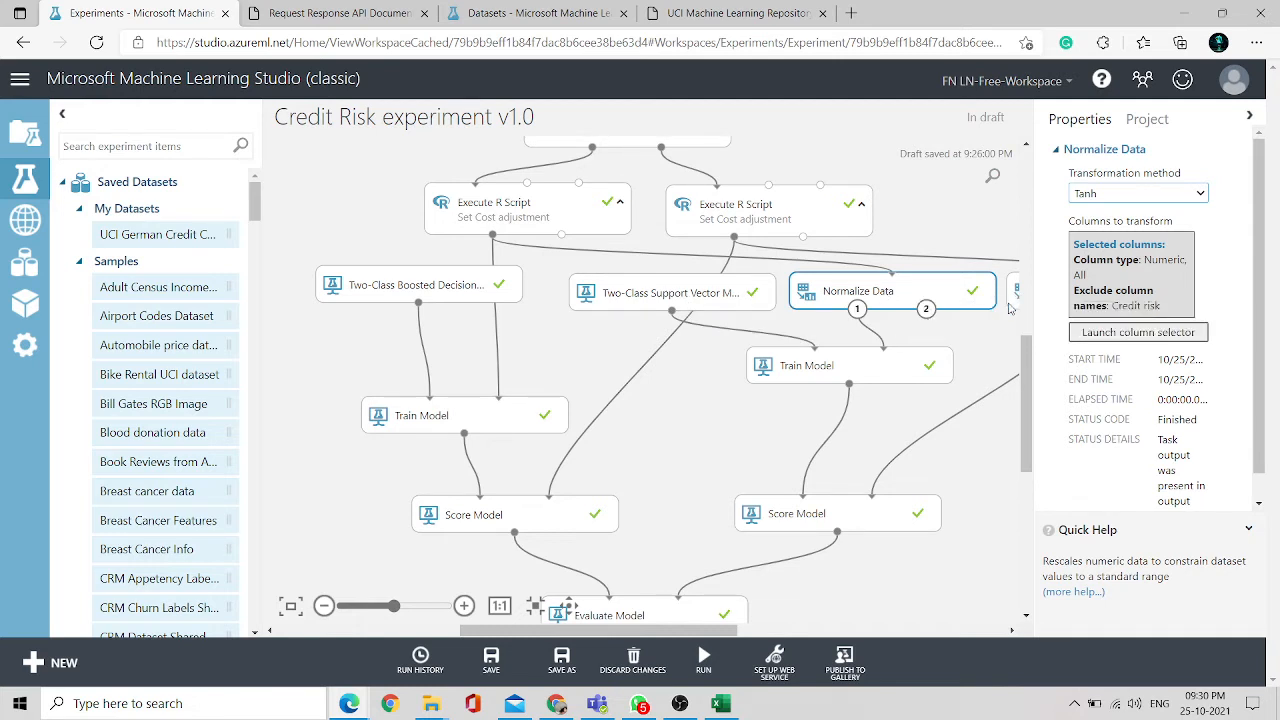
- Select the second Normalize Data module and open its column selector to review the columns to transform
left_click_drag(640, 637, 720, 636)
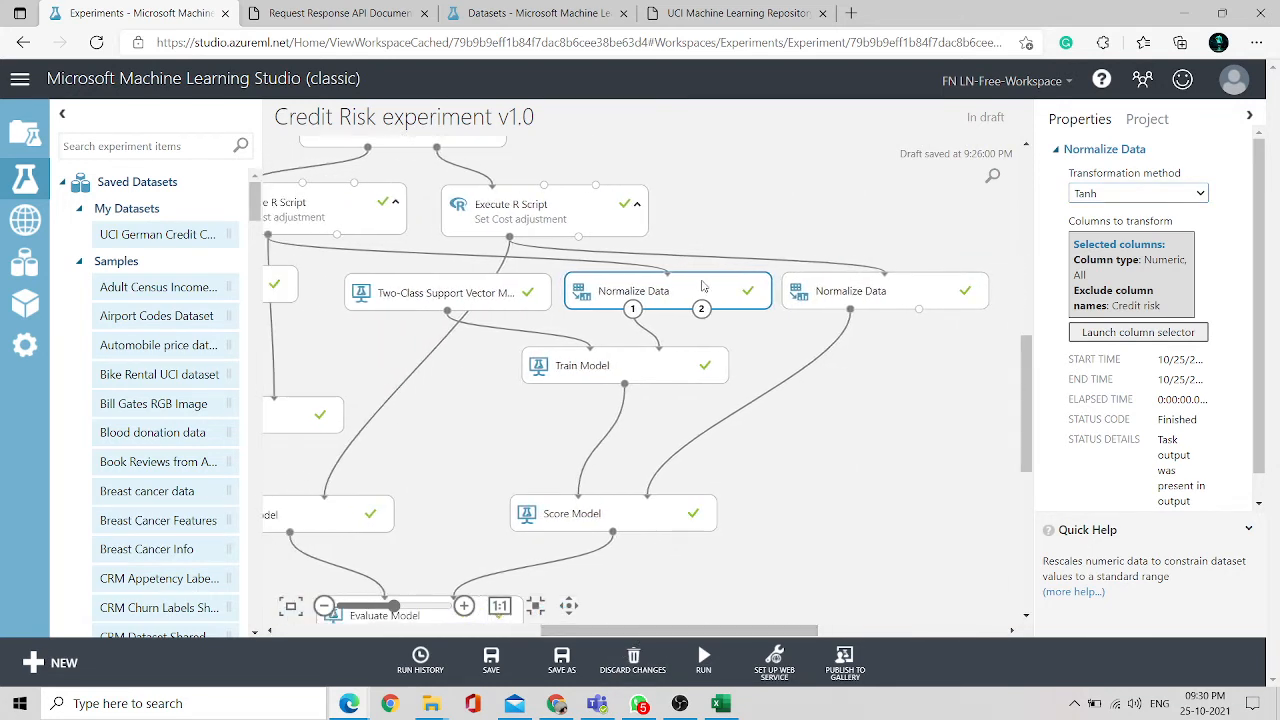
left_click(860, 293)
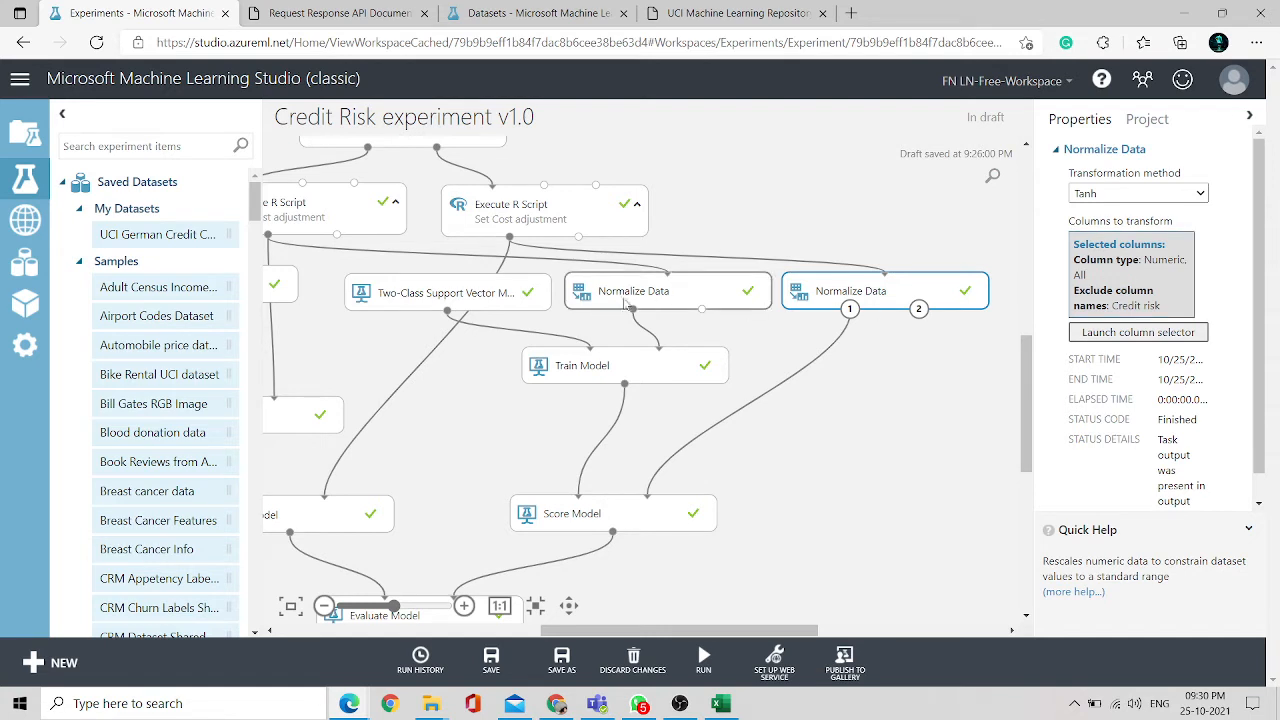
left_click(674, 293)
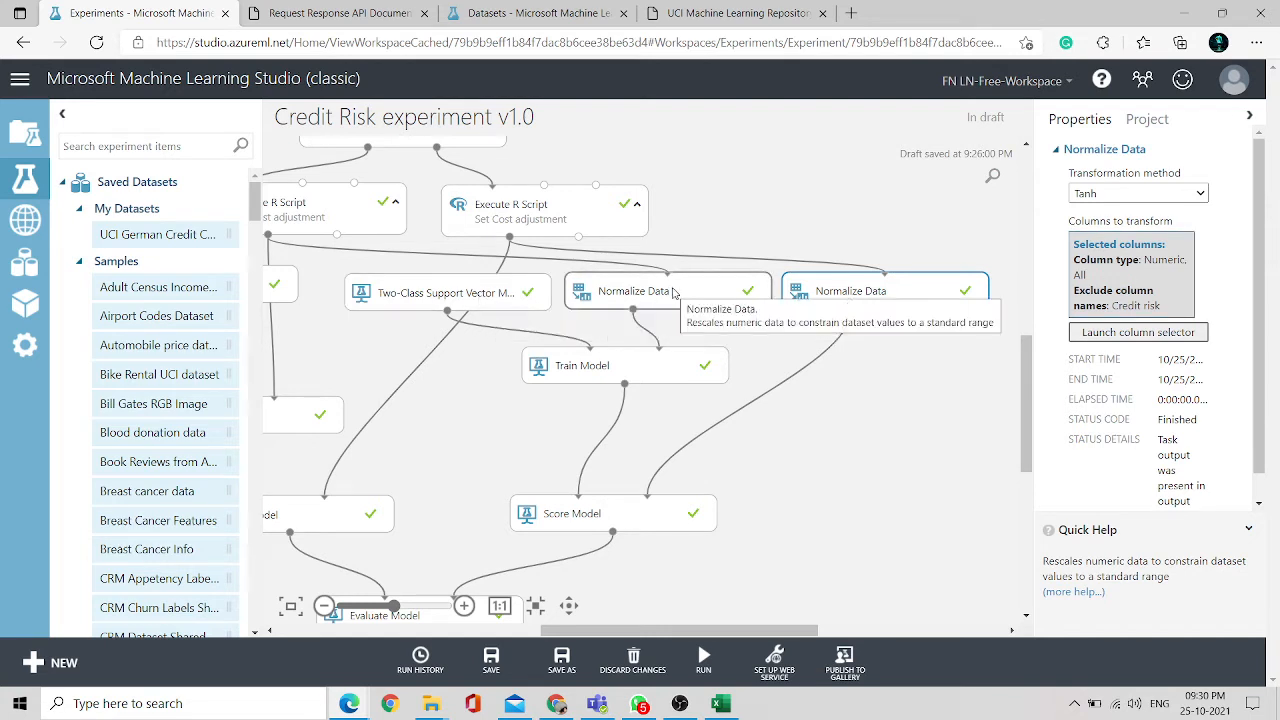
left_click(1114, 338)
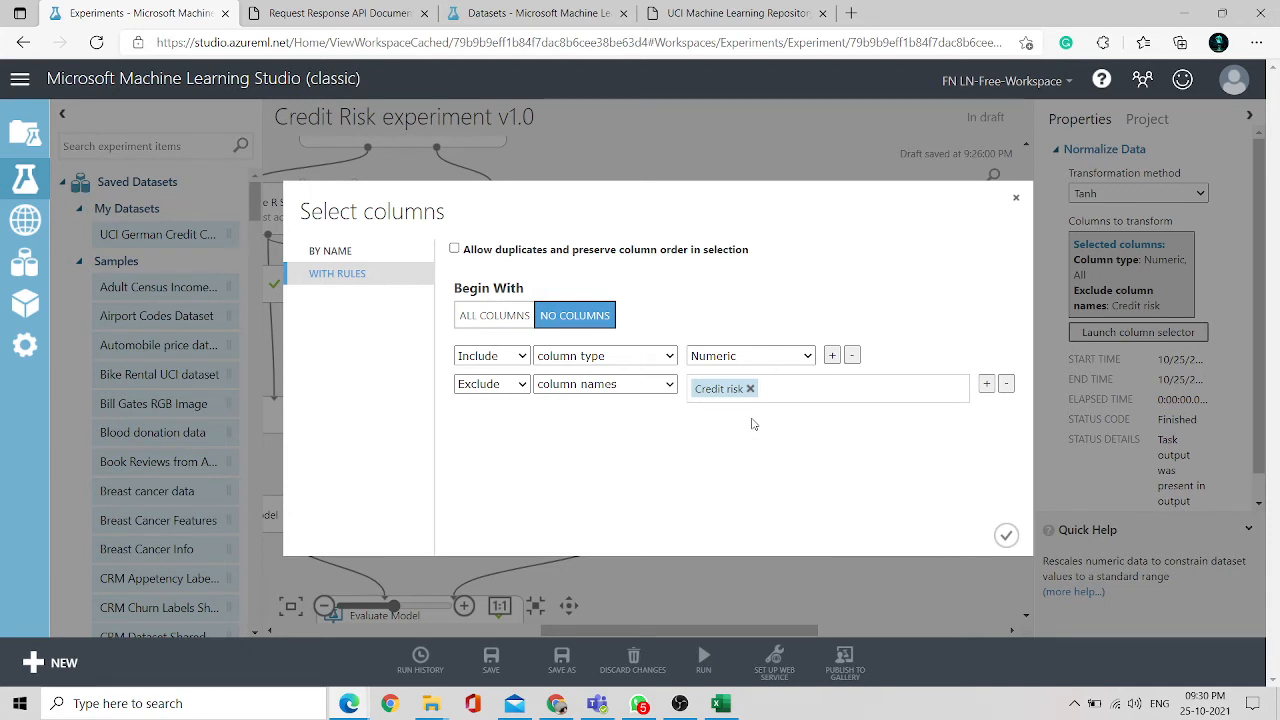
left_click(1017, 201)
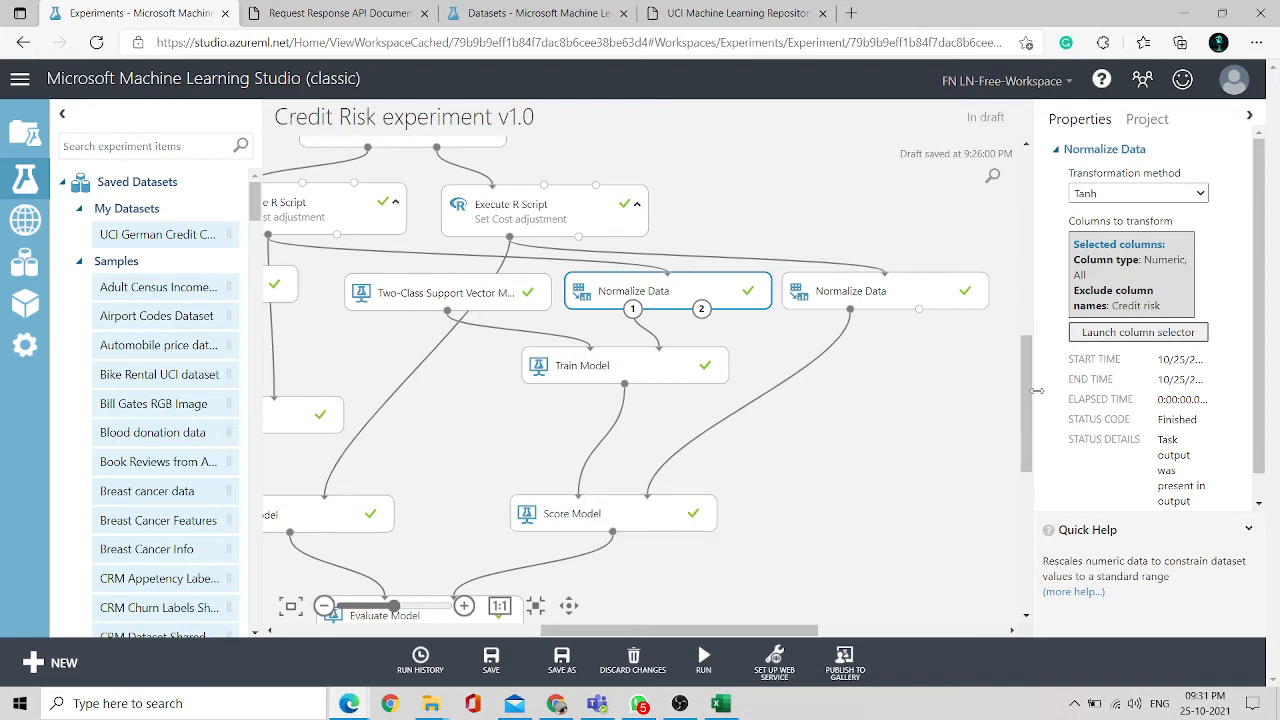
- Visualize the right Score Model module's scored dataset and scroll across its columns and rows
left_click_drag(1026, 392, 1017, 450)
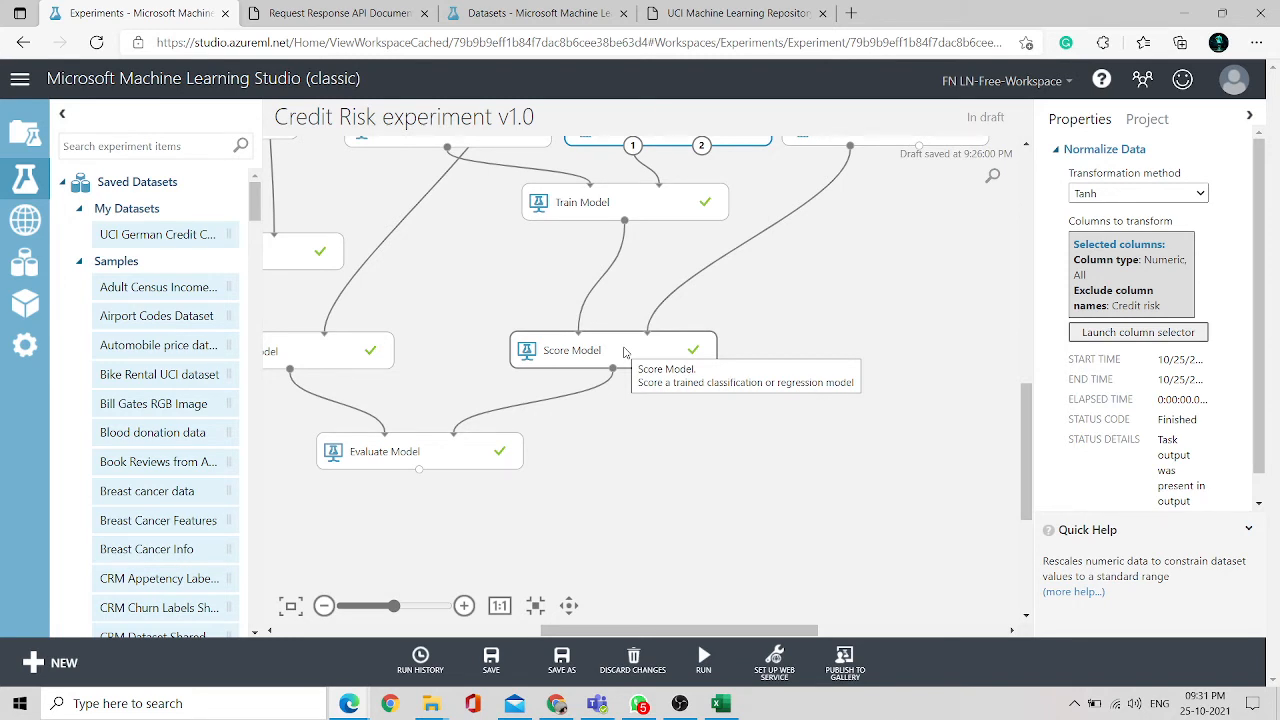
right_click(580, 350)
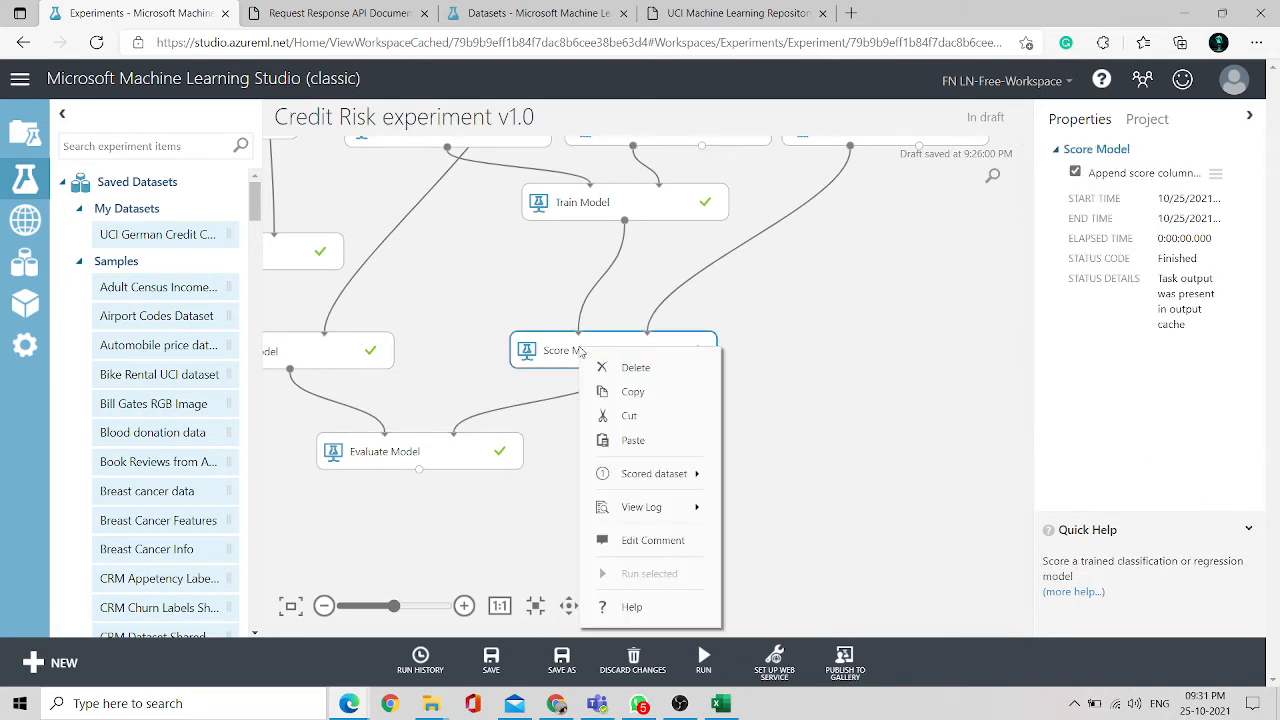
mouse_move(680, 473)
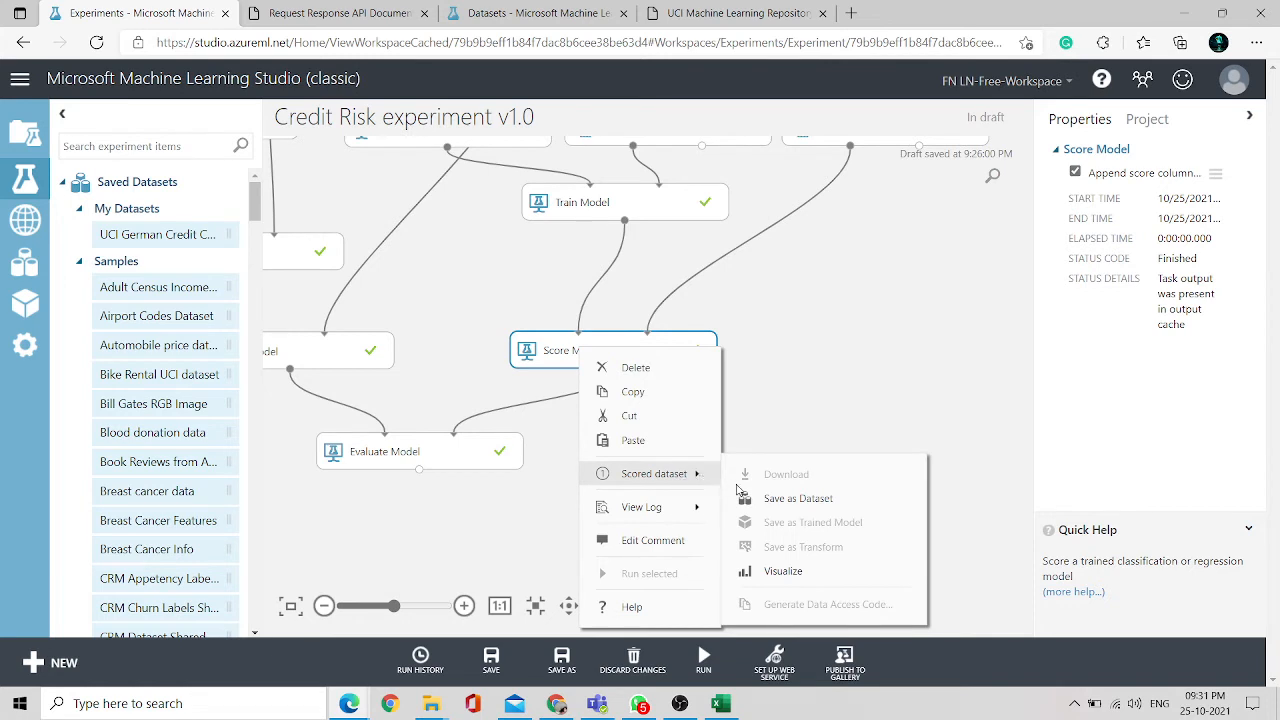
mouse_move(691, 495)
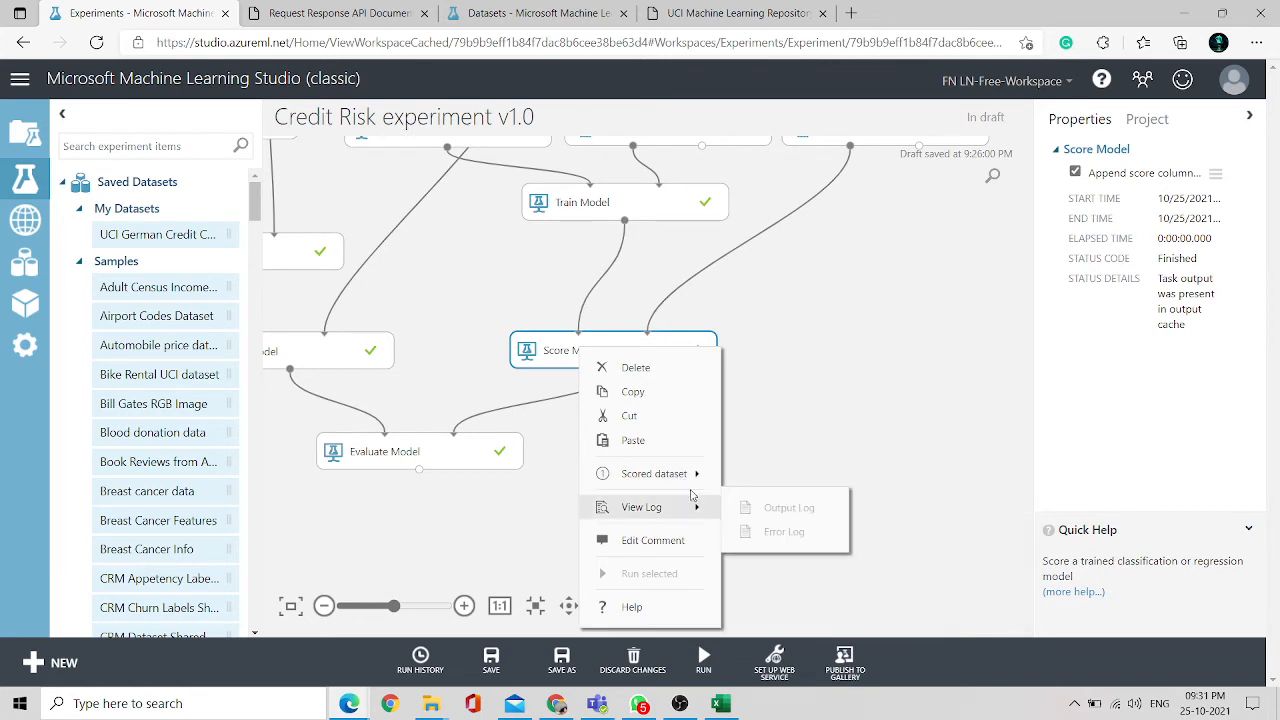
left_click(770, 572)
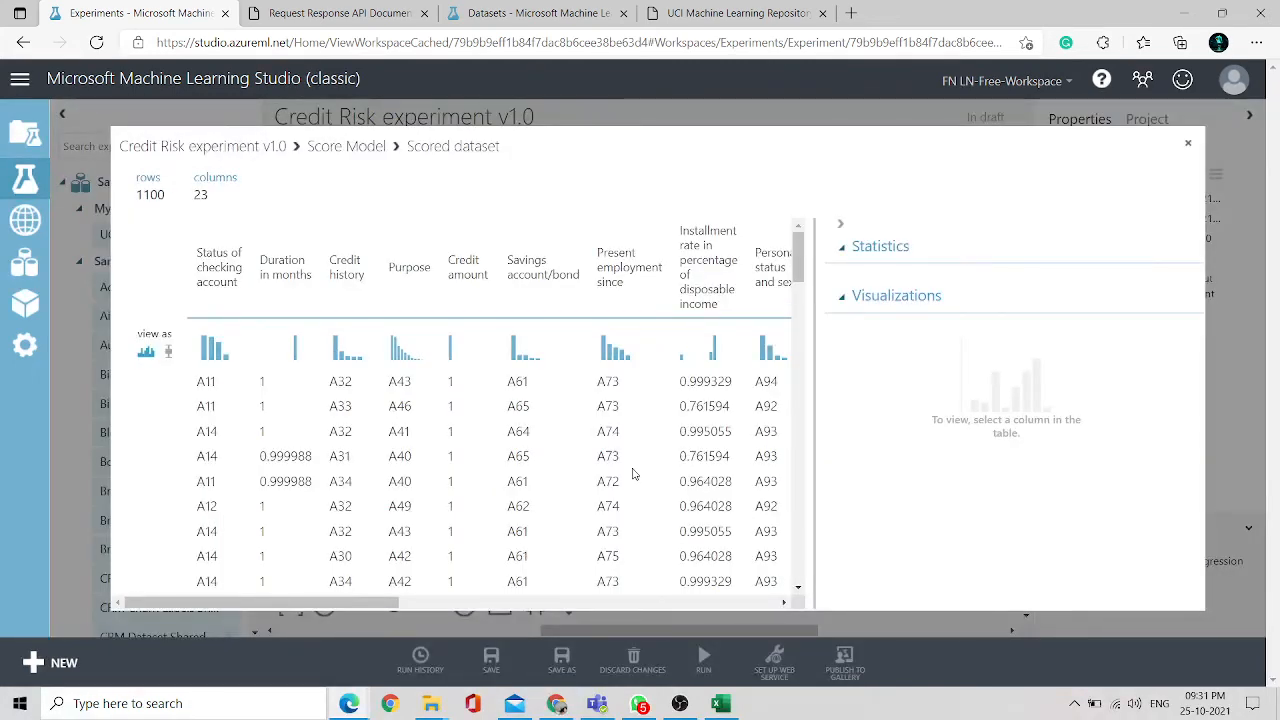
scroll(632, 474, "right", 5)
scroll(632, 474, "down", 5)
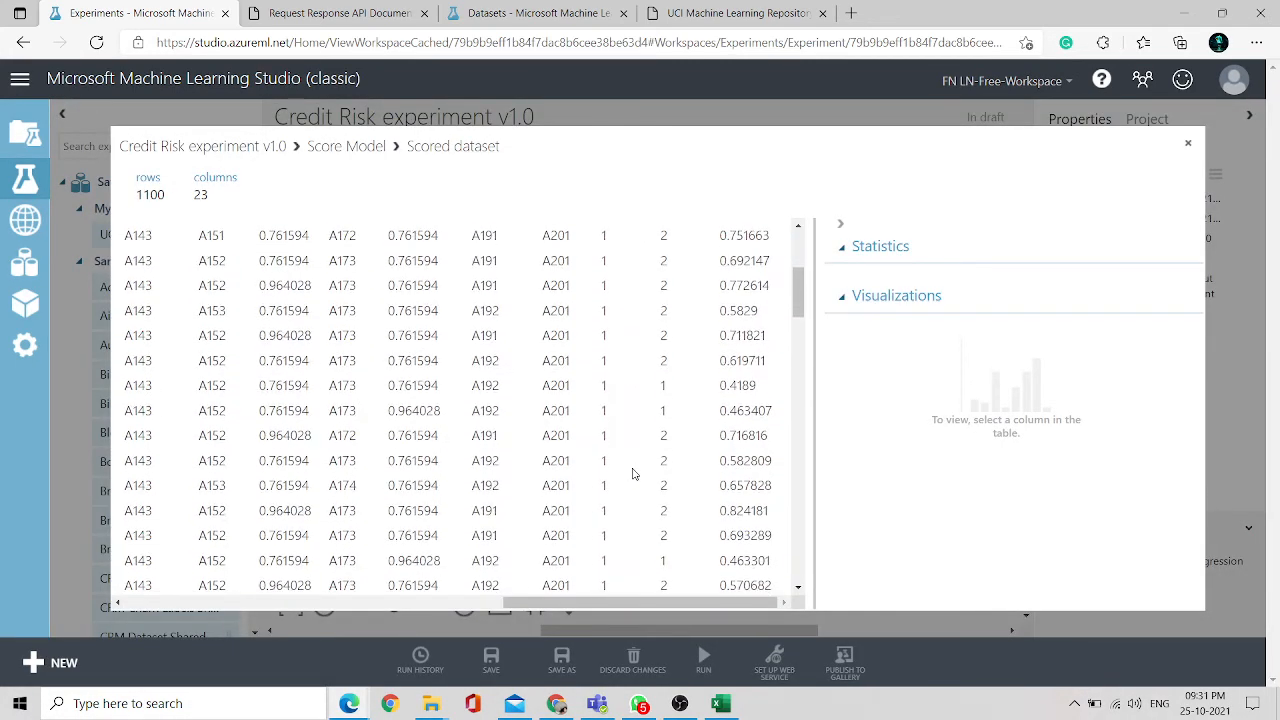
scroll(632, 474, "up", 5)
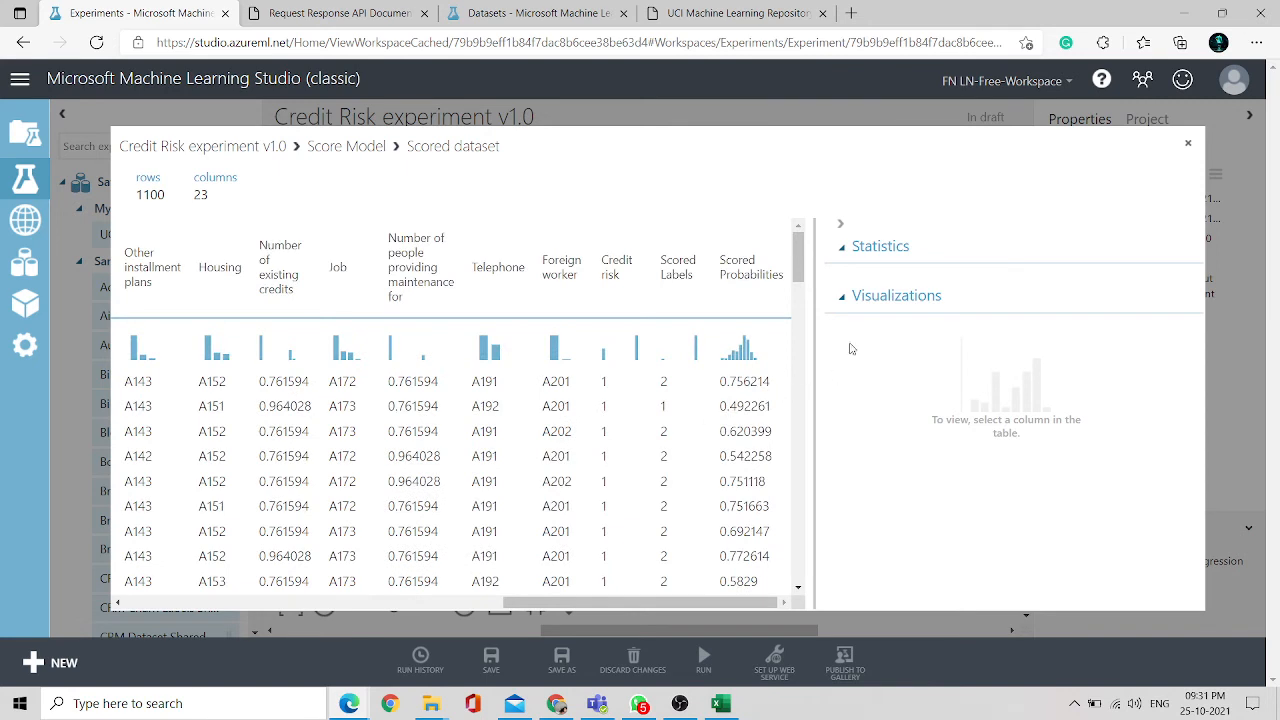
left_click(1188, 143)
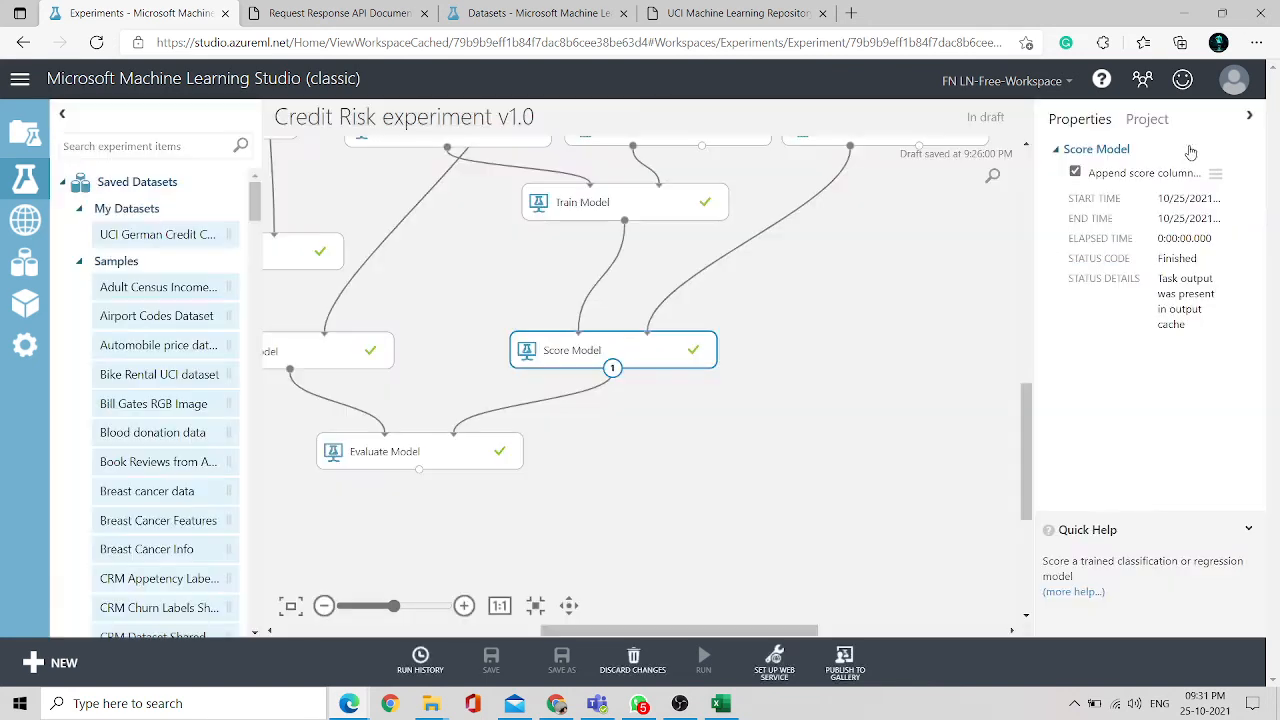
- Visualize the Evaluate Model module's evaluation results and scroll through the ROC curve and metrics table
left_click(404, 465)
right_click(404, 468)
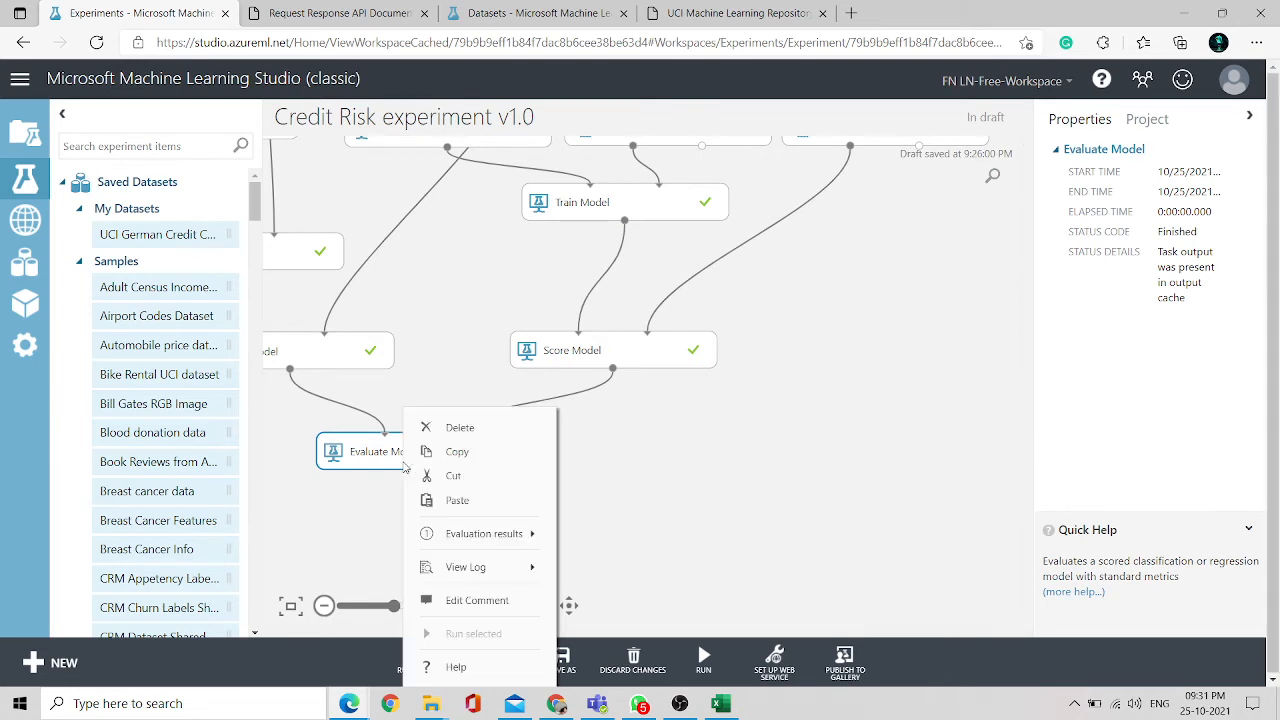
mouse_move(490, 550)
mouse_move(505, 570)
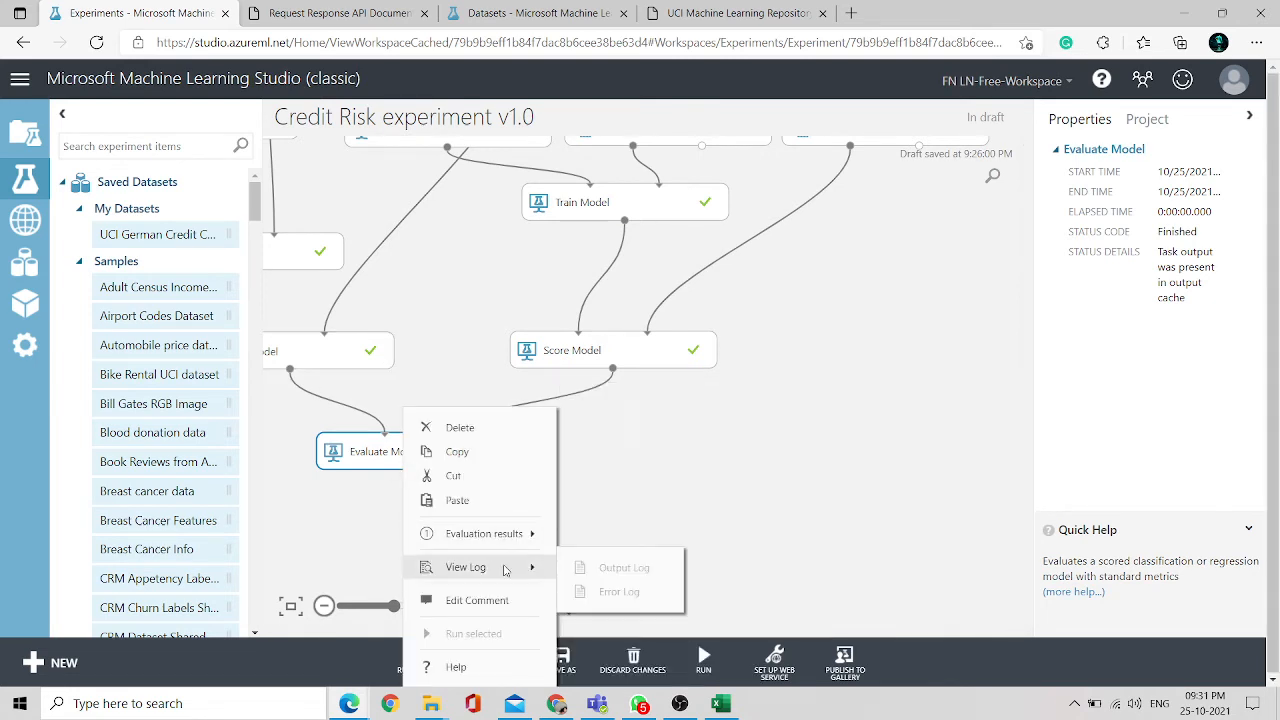
mouse_move(530, 537)
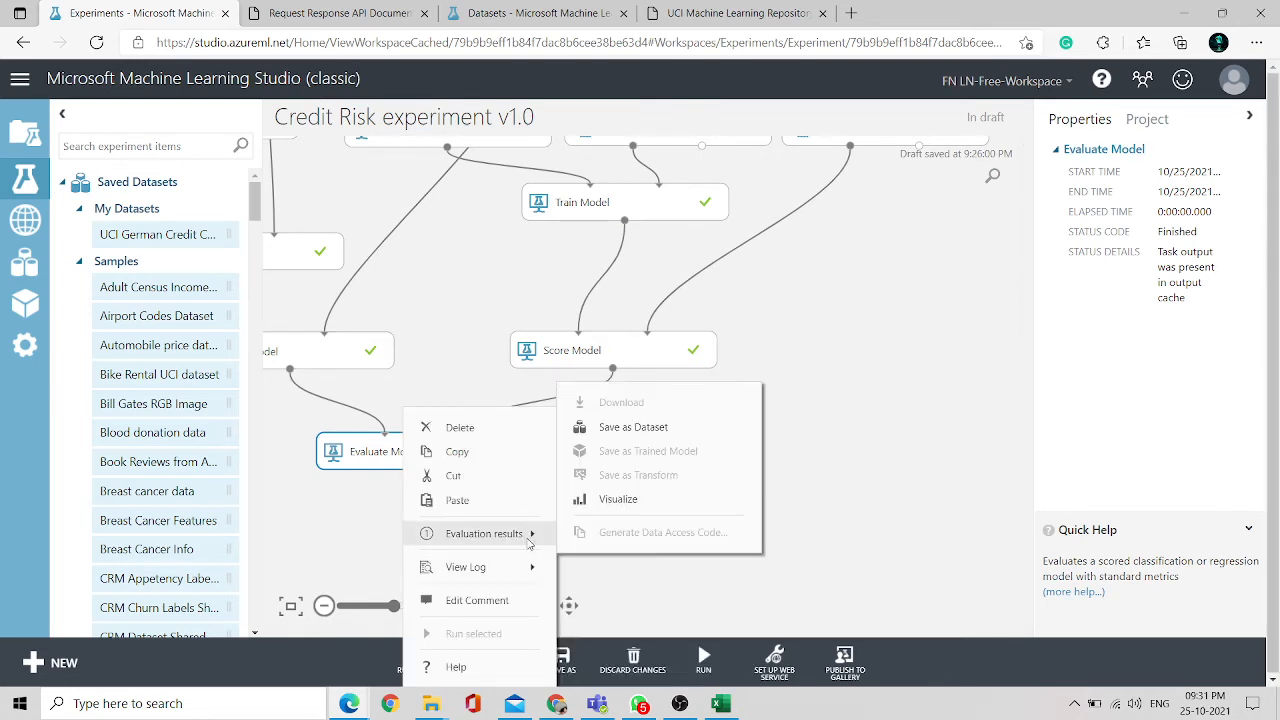
left_click(619, 500)
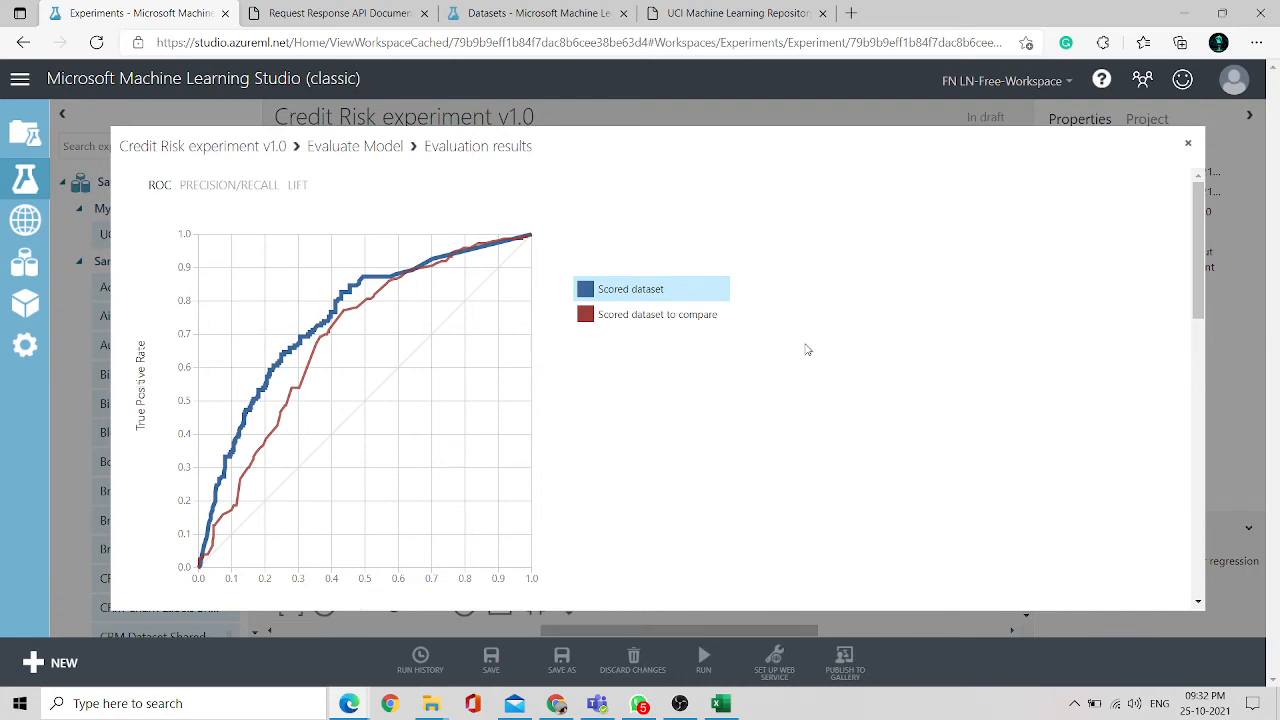
scroll(807, 349, "down", 1)
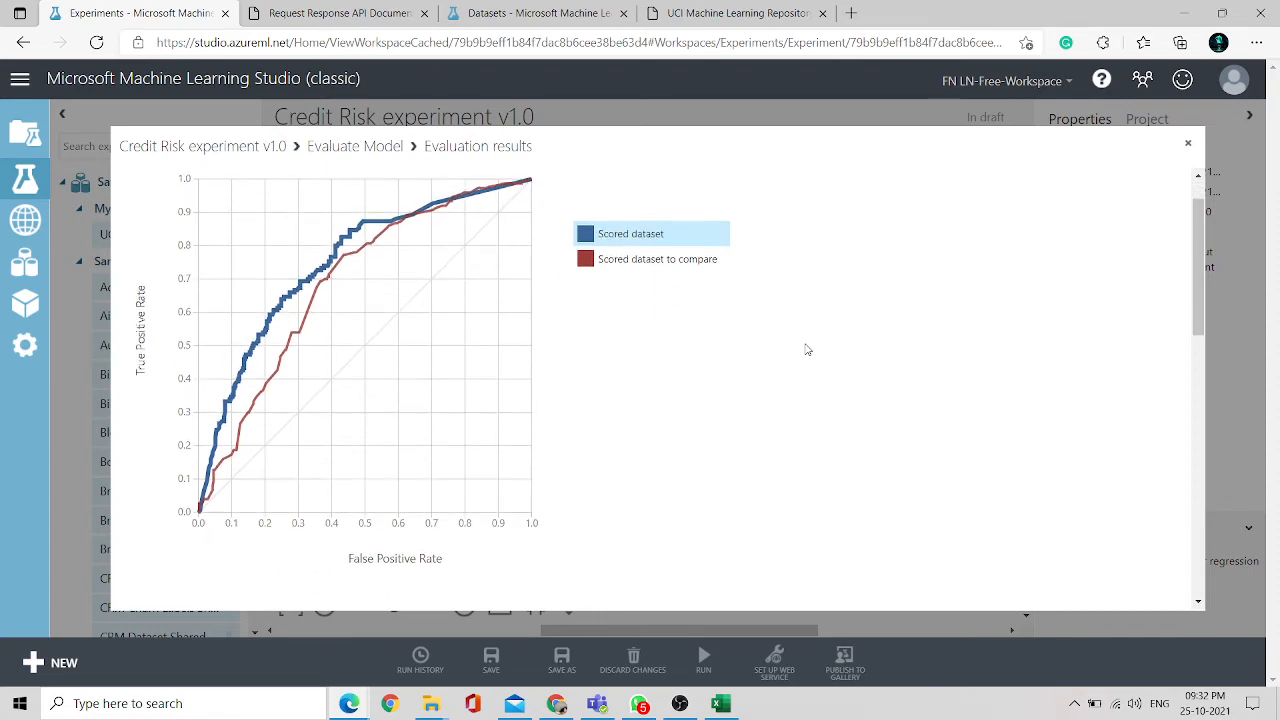
scroll(807, 349, "down", 10)
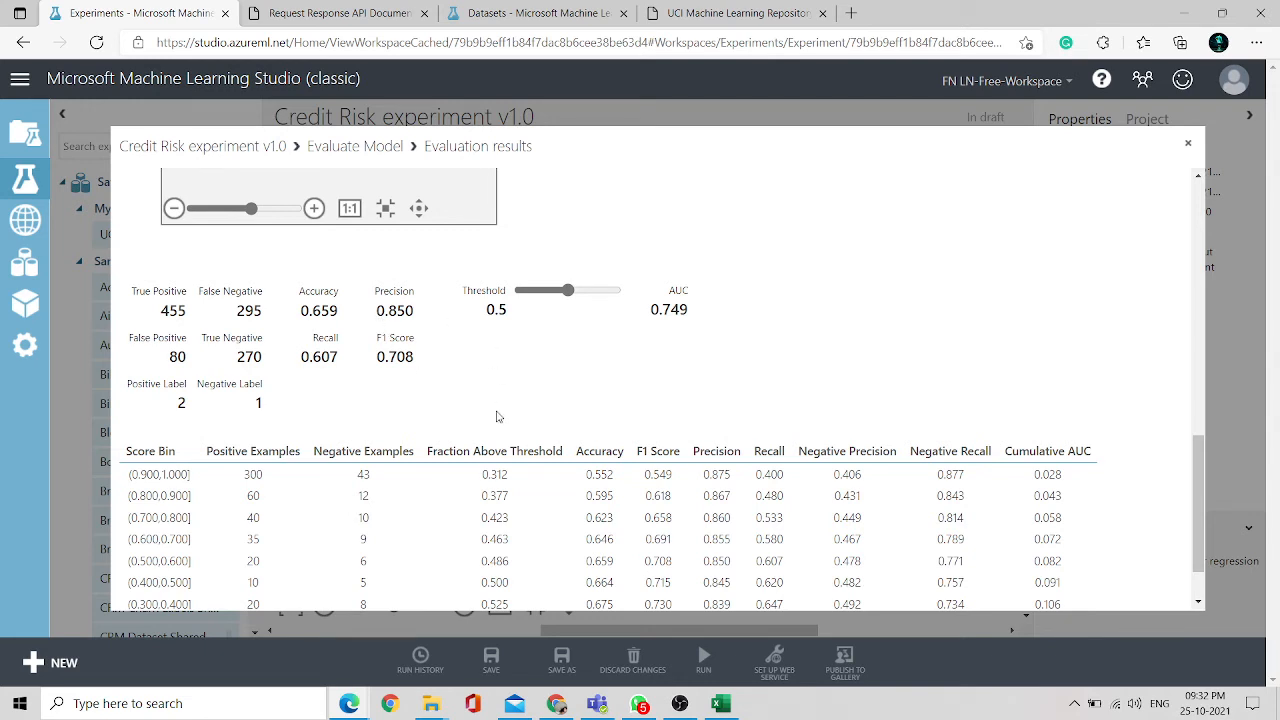
scroll(497, 416, "down", 1)
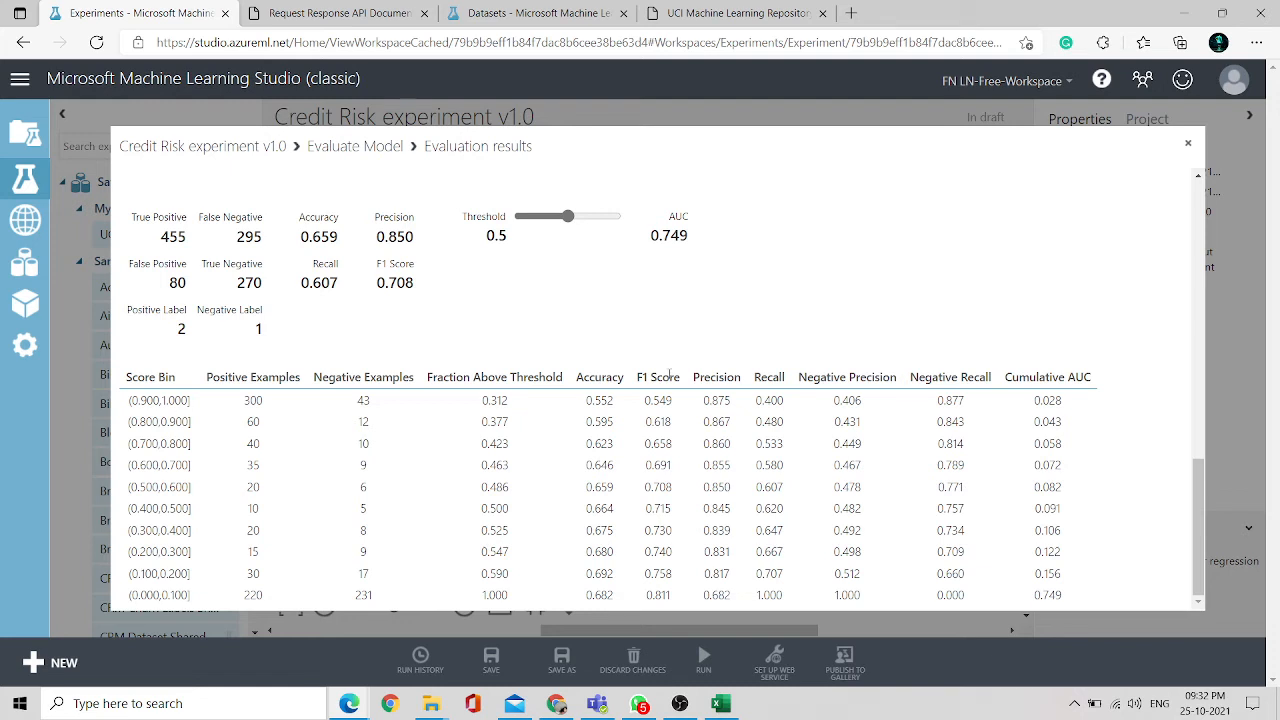
scroll(744, 311, "up", 10)
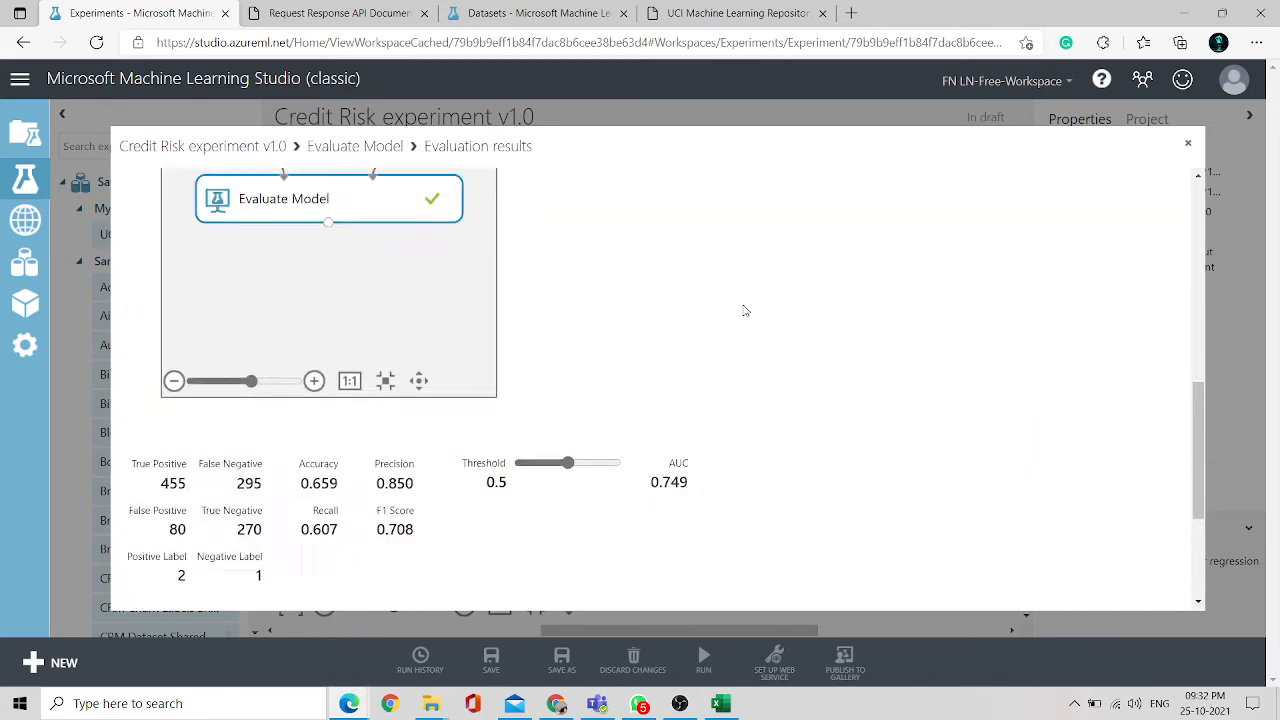
scroll(744, 311, "down", 1)
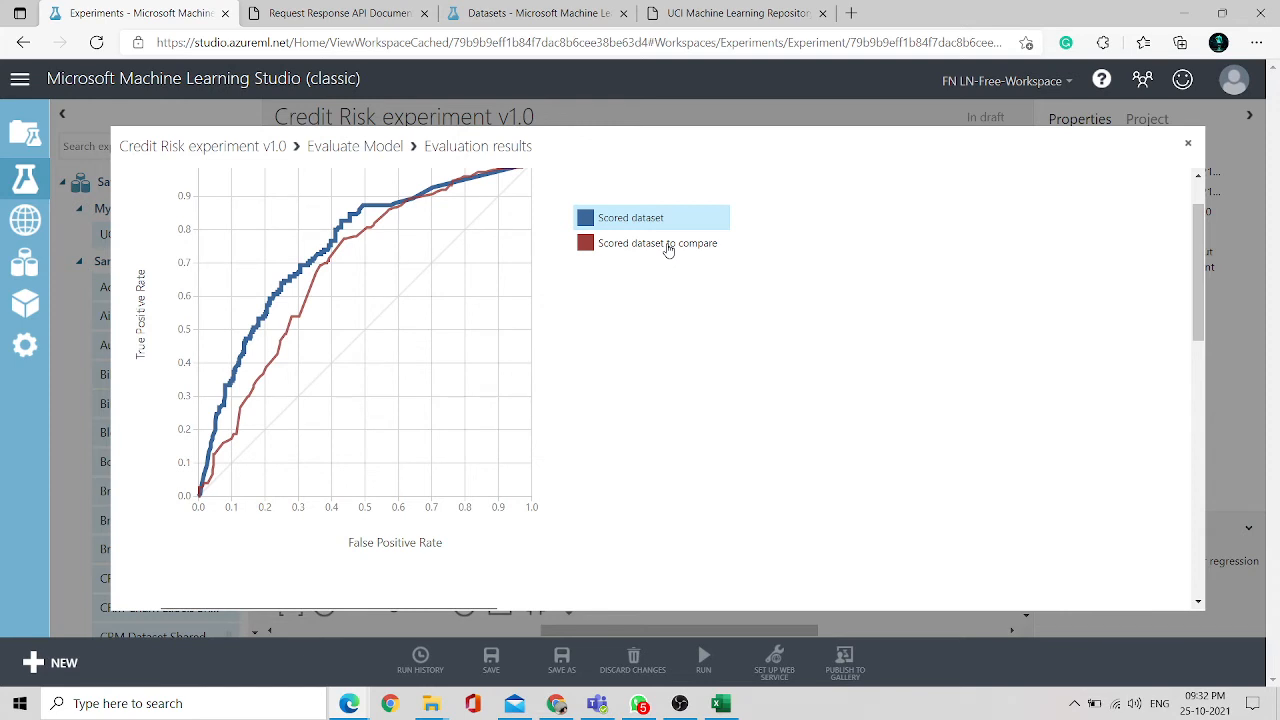
- Switch the evaluation results to the scored dataset to compare and review its metrics and score bins
left_click(668, 250)
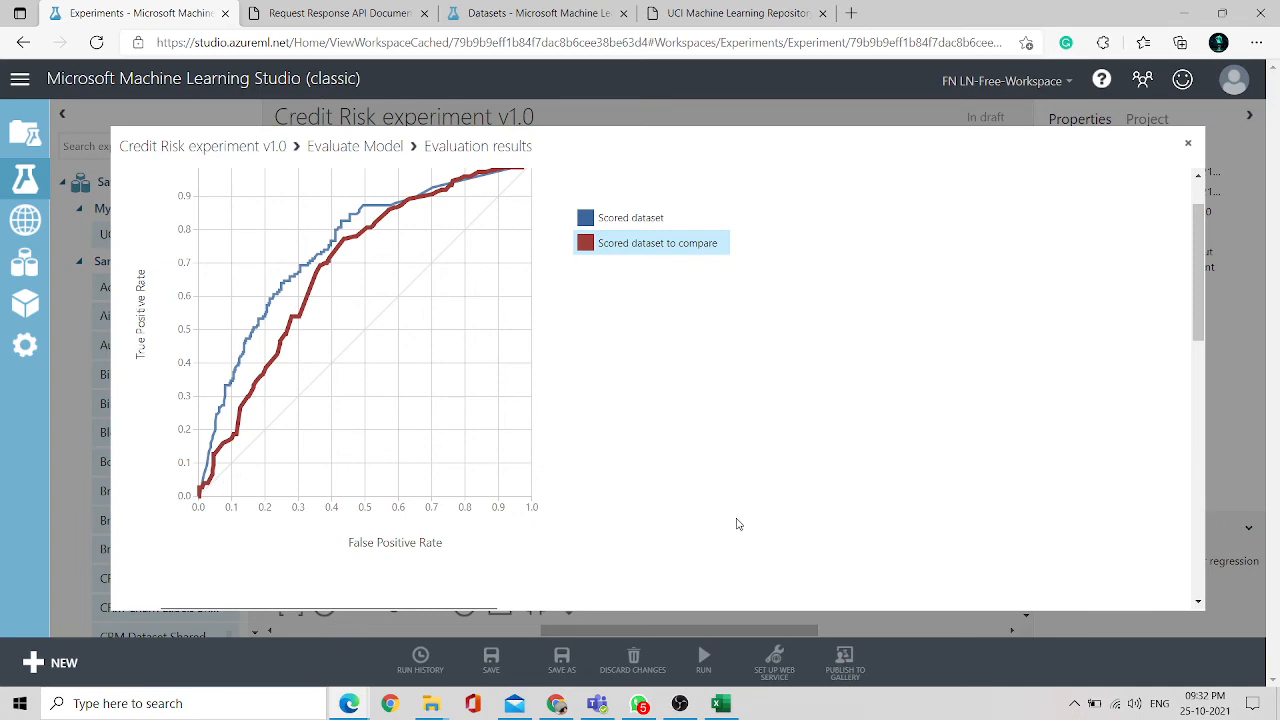
scroll(738, 524, "down", 10)
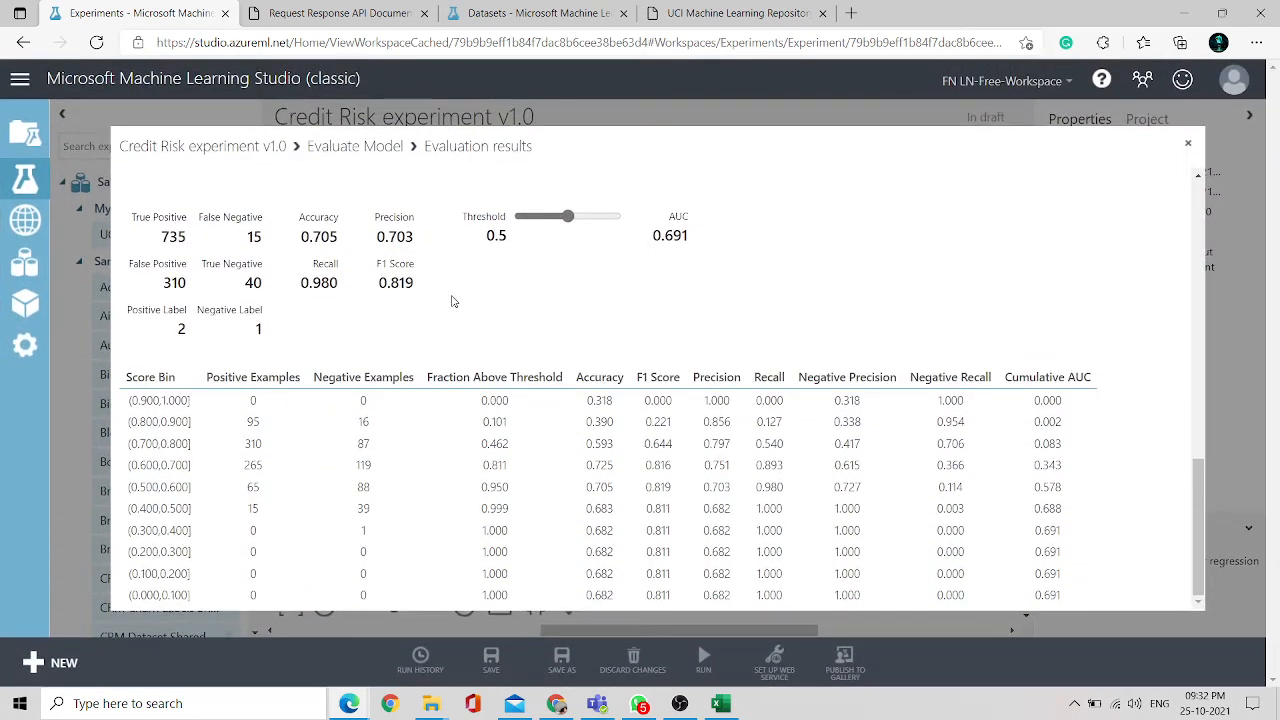
scroll(455, 304, "up", 1)
scroll(455, 304, "up", 3)
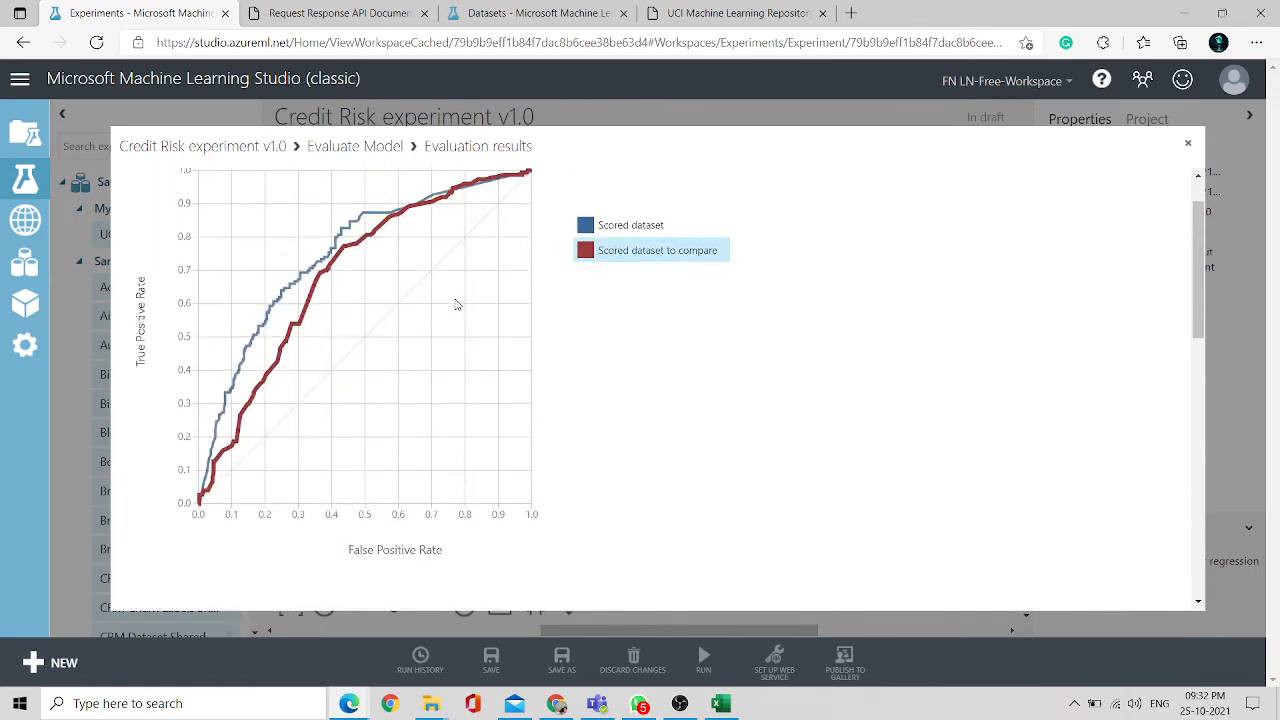
scroll(455, 304, "down", 2)
scroll(363, 580, "down", 4)
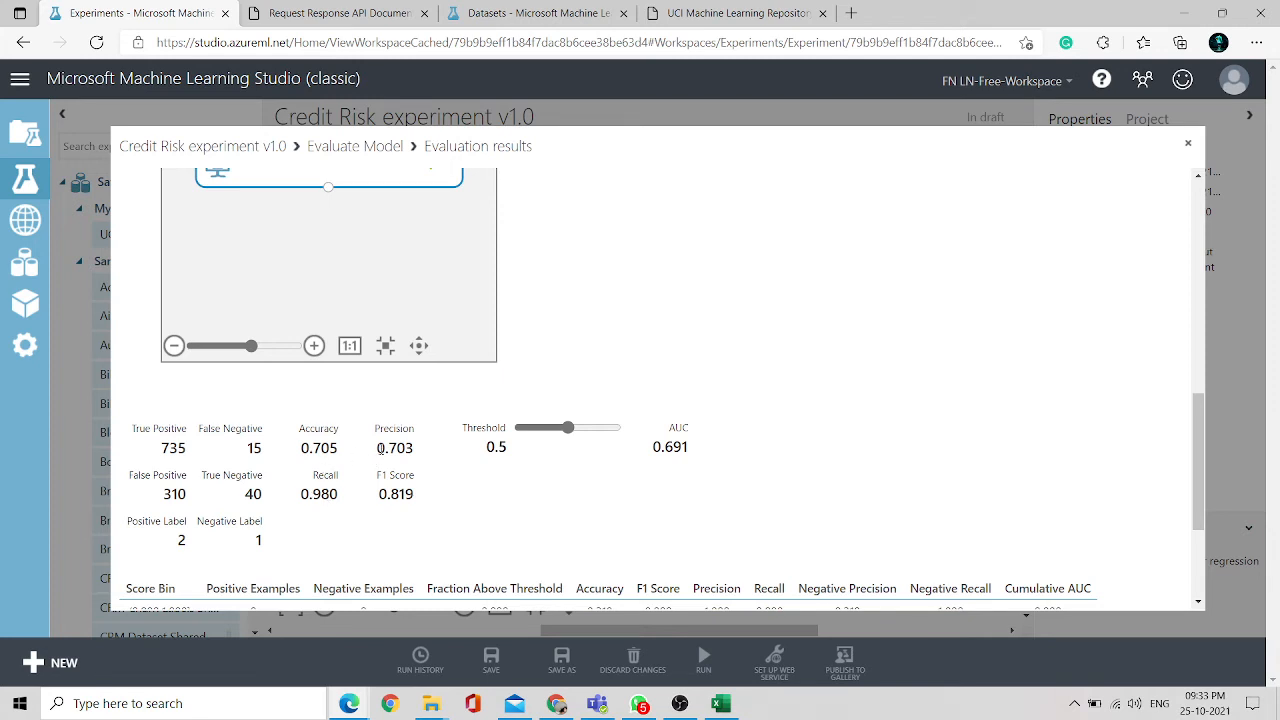
left_click_drag(379, 448, 433, 455)
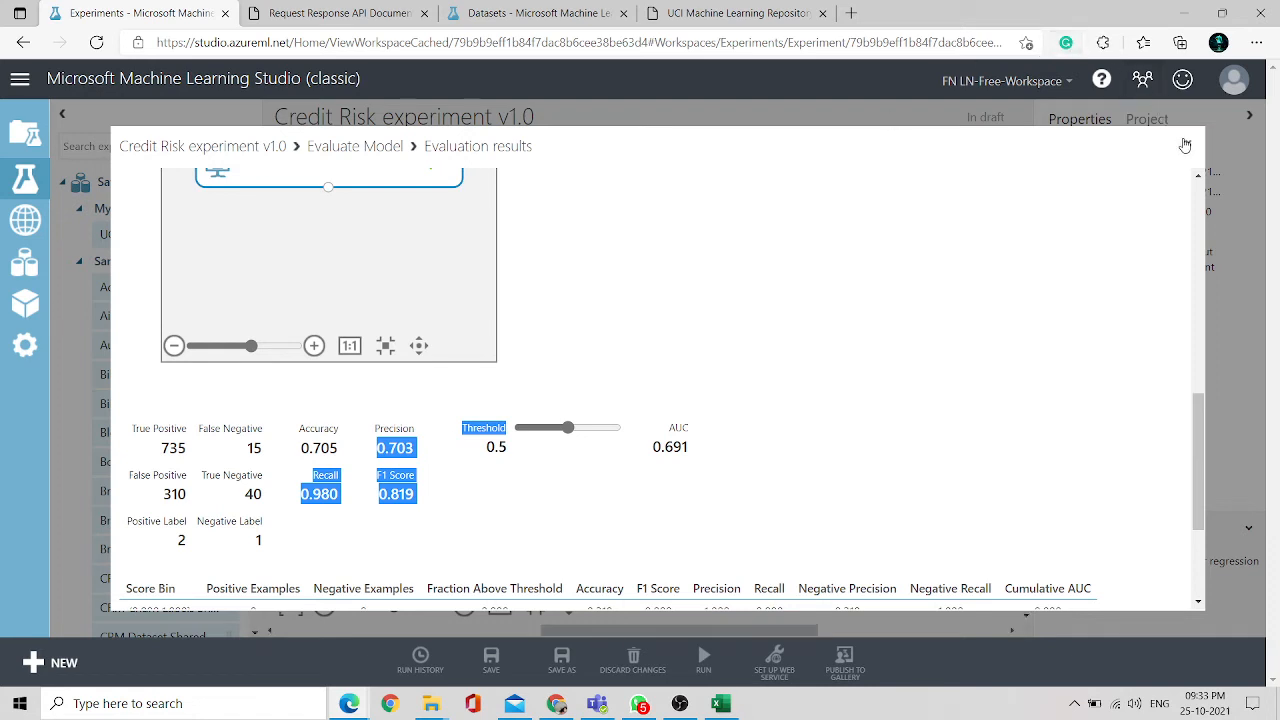
scroll(522, 318, "up", 6)
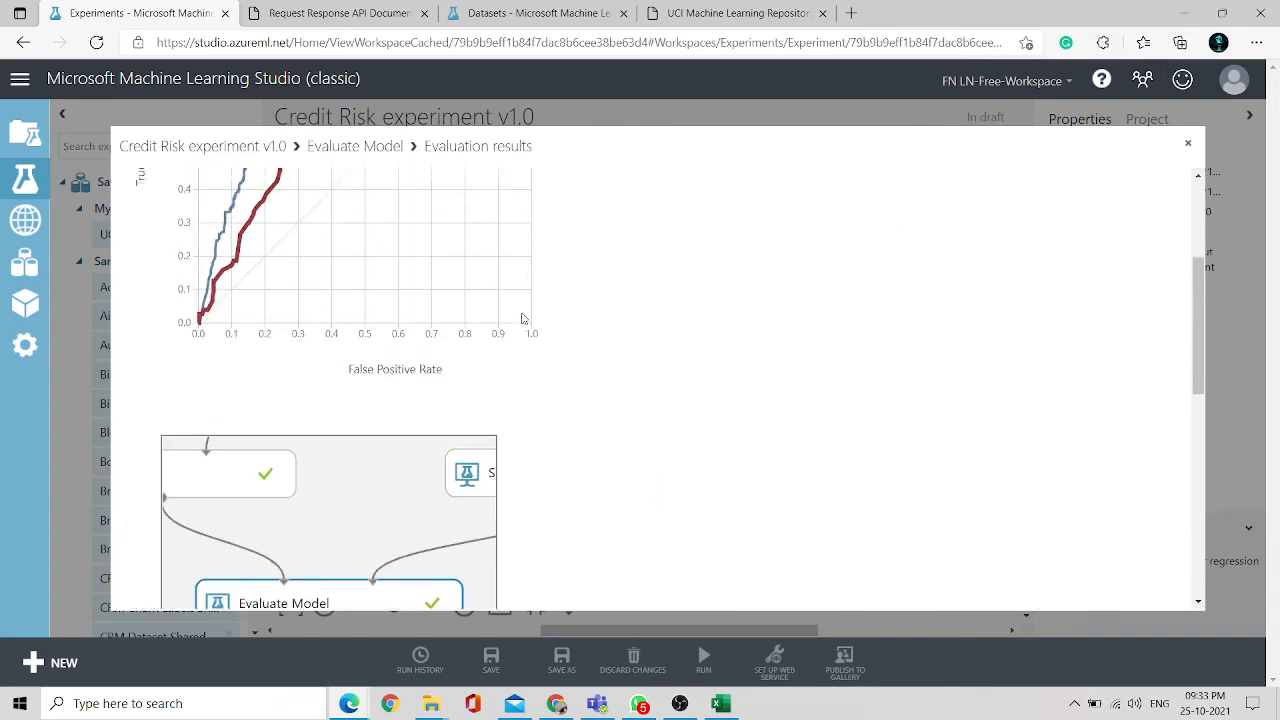
left_click(1188, 143)
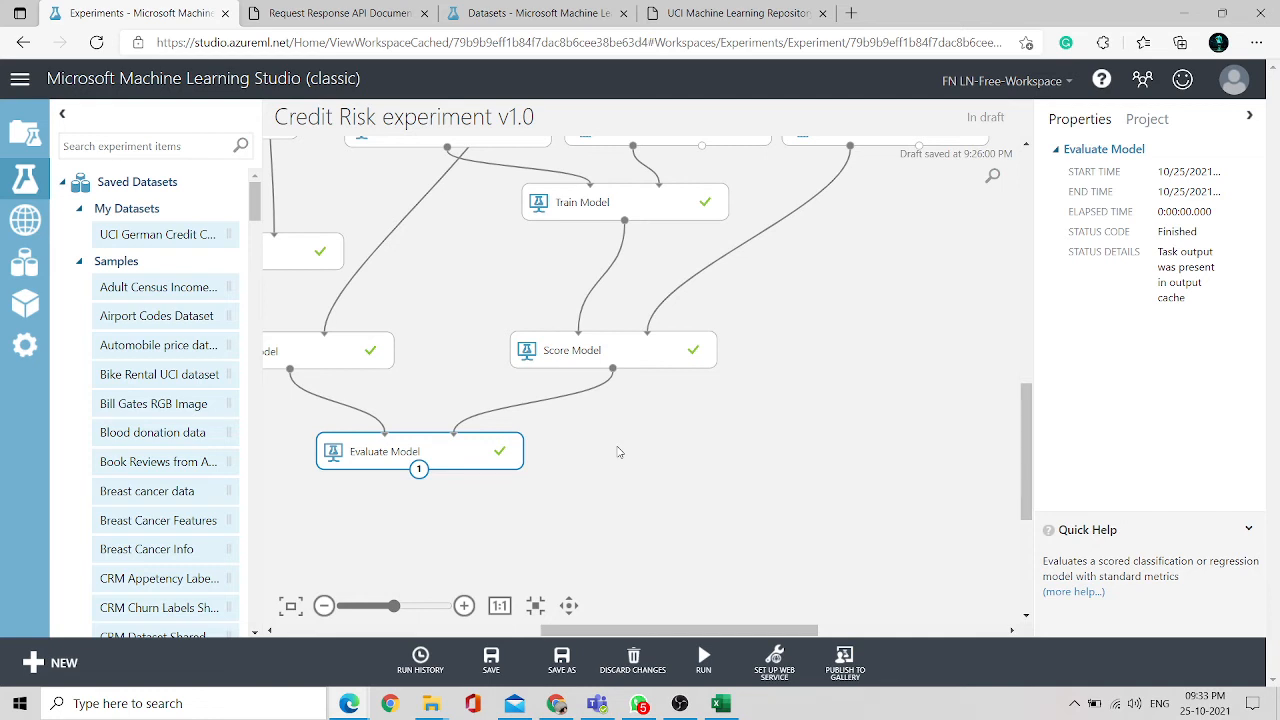
- Delete the right Score Model and its Train Model module from the experiment
left_click(665, 353)
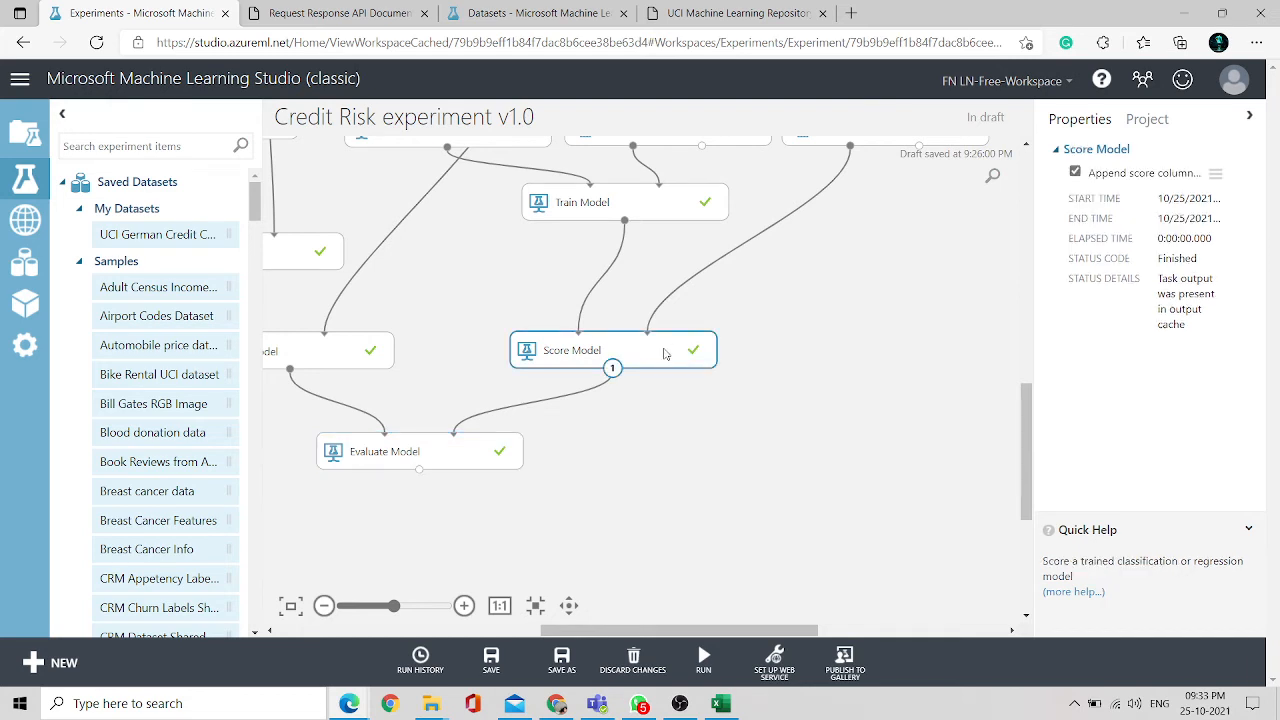
key("Delete")
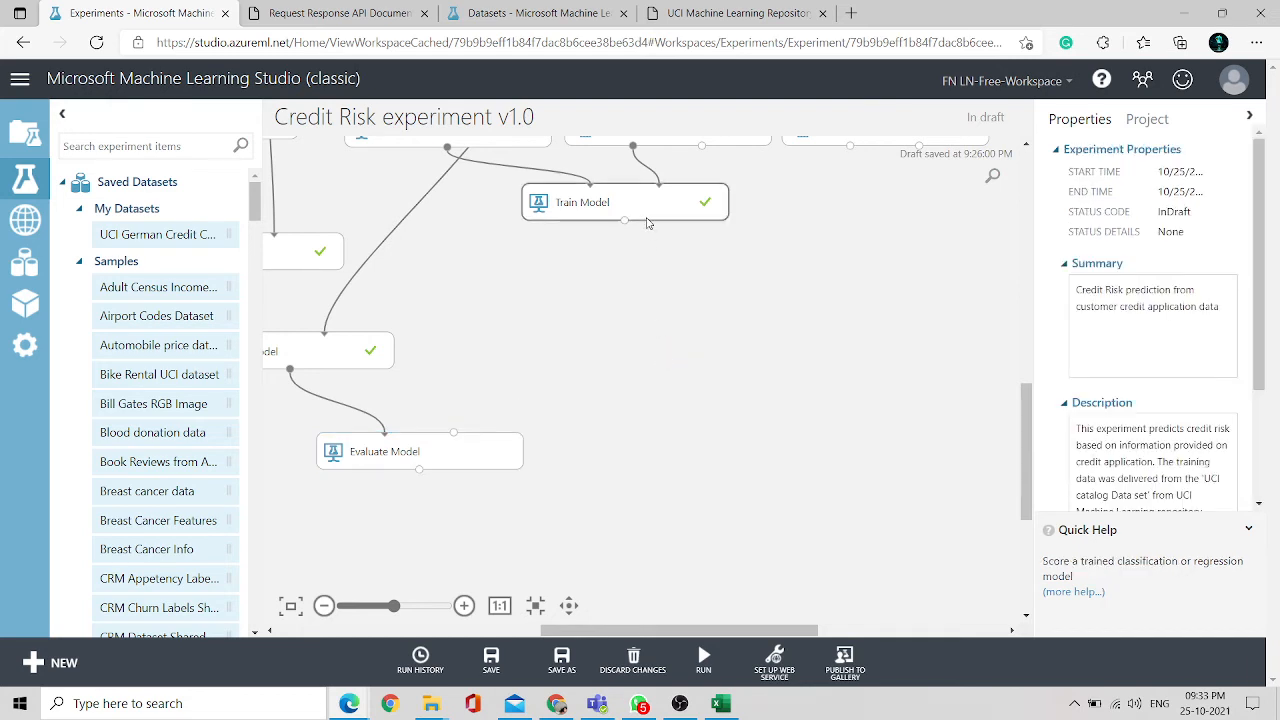
left_click(658, 202)
key("Delete")
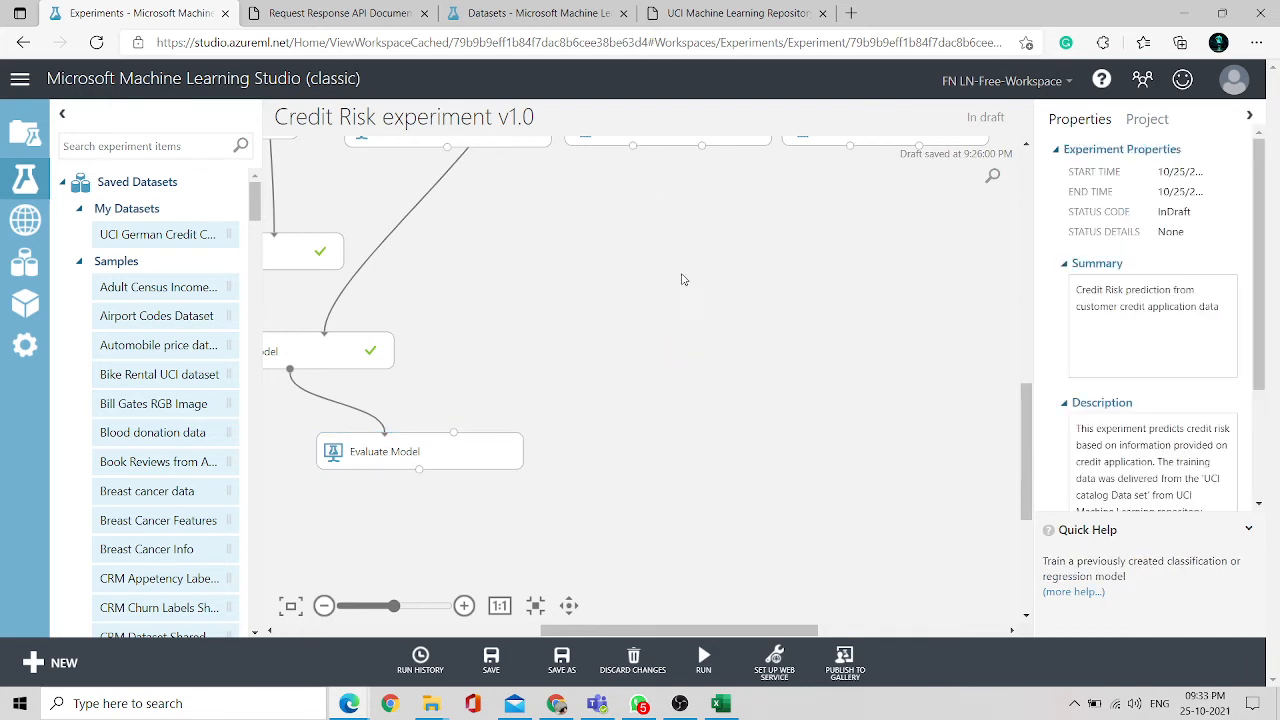
scroll(685, 278, "up", 1)
scroll(685, 278, "down", 4)
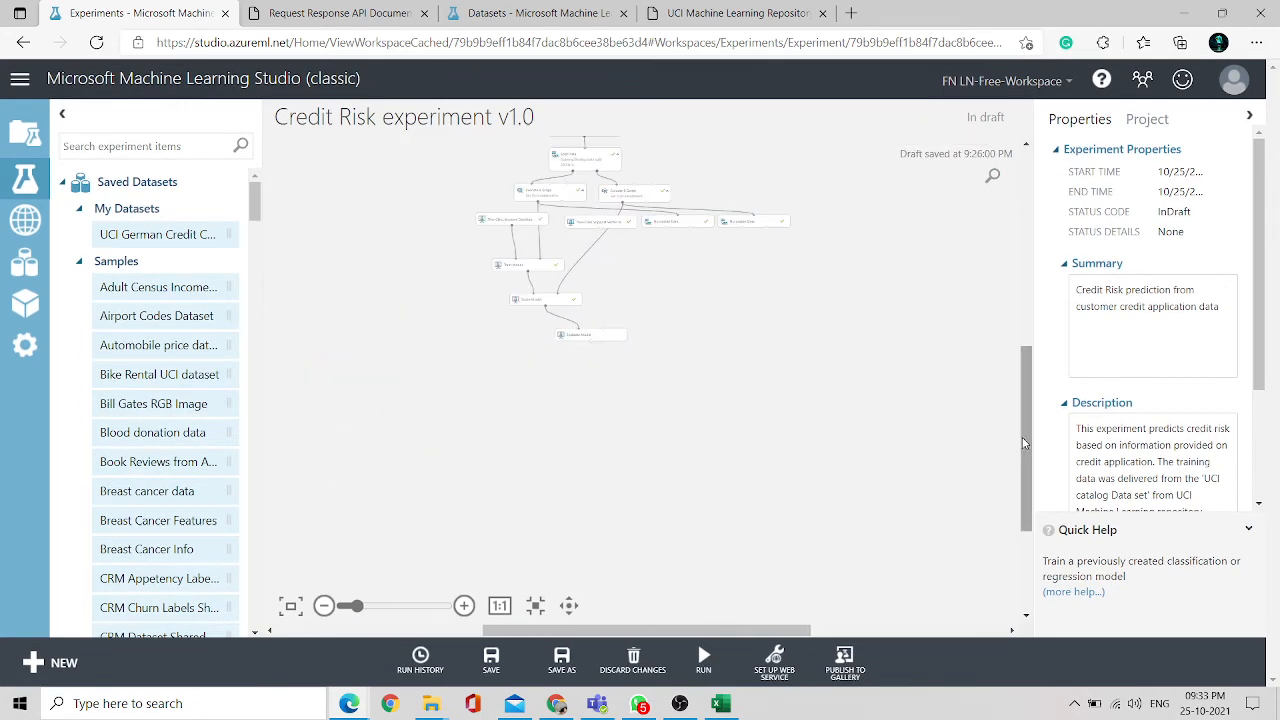
left_click(464, 606)
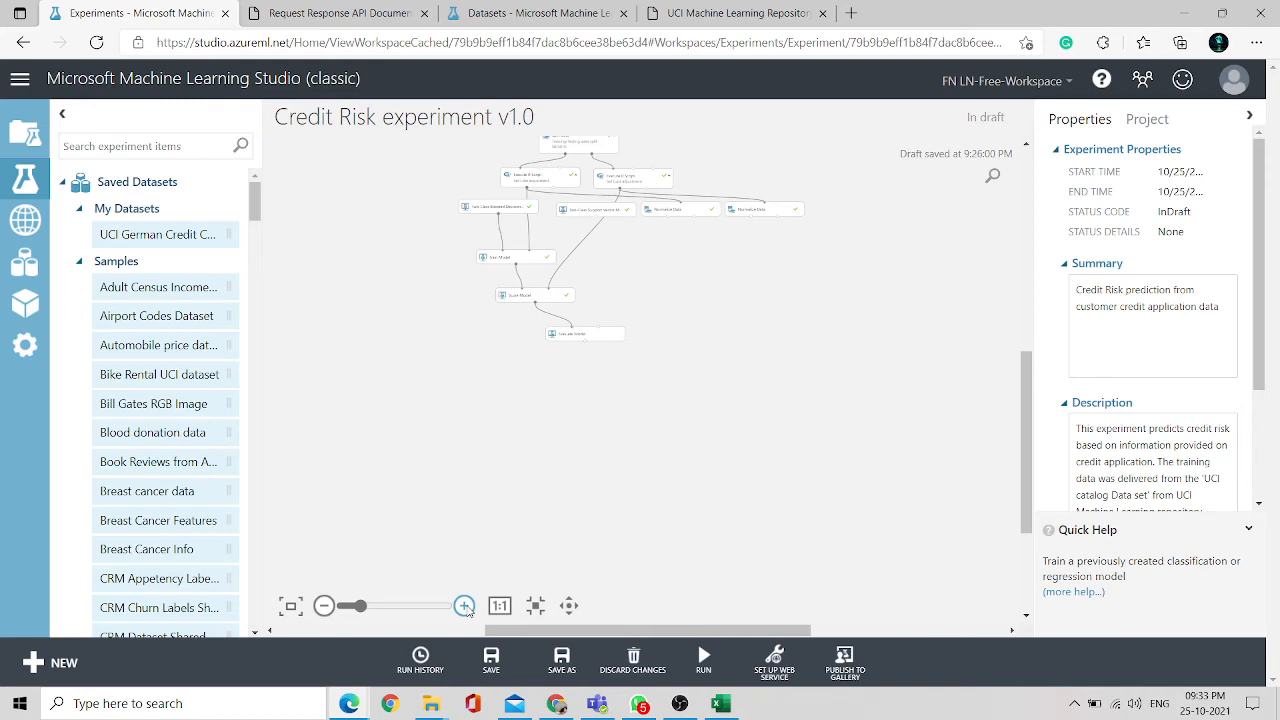
left_click(464, 606)
left_click(464, 606)
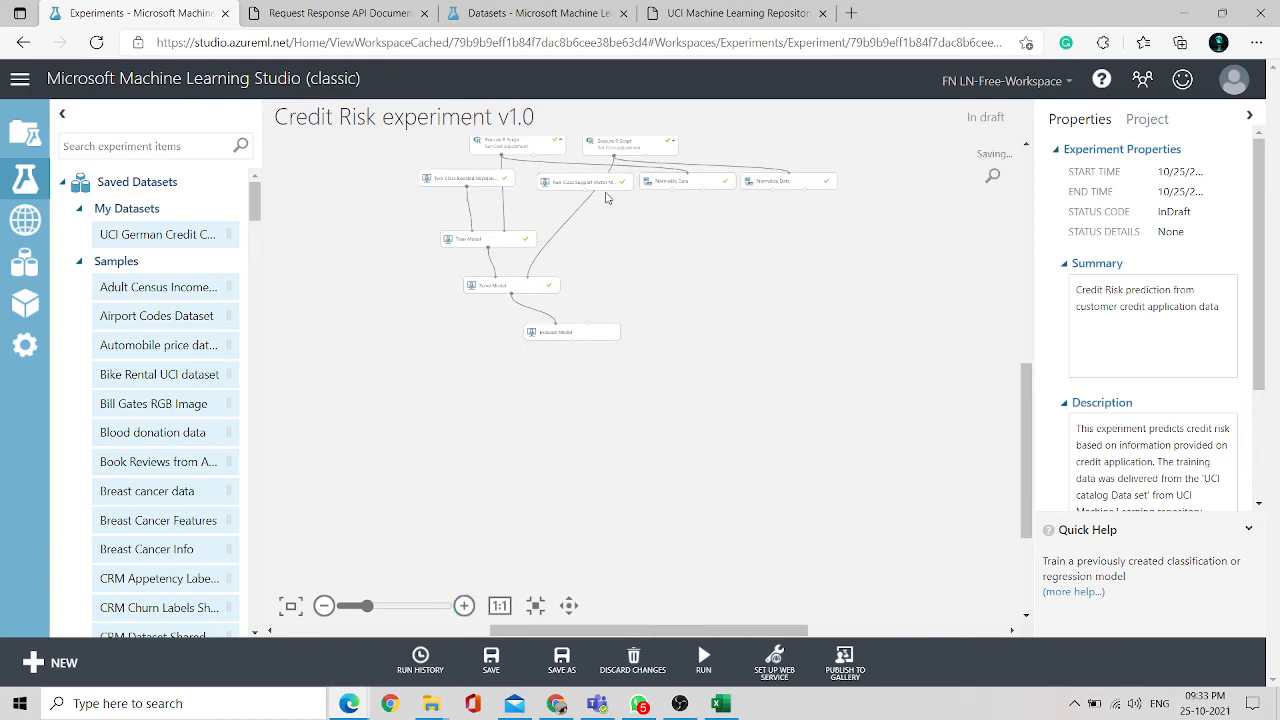
- Delete the Two-Class Support Vector Machine module and both Normalize Data modules from the experiment
left_click(608, 184)
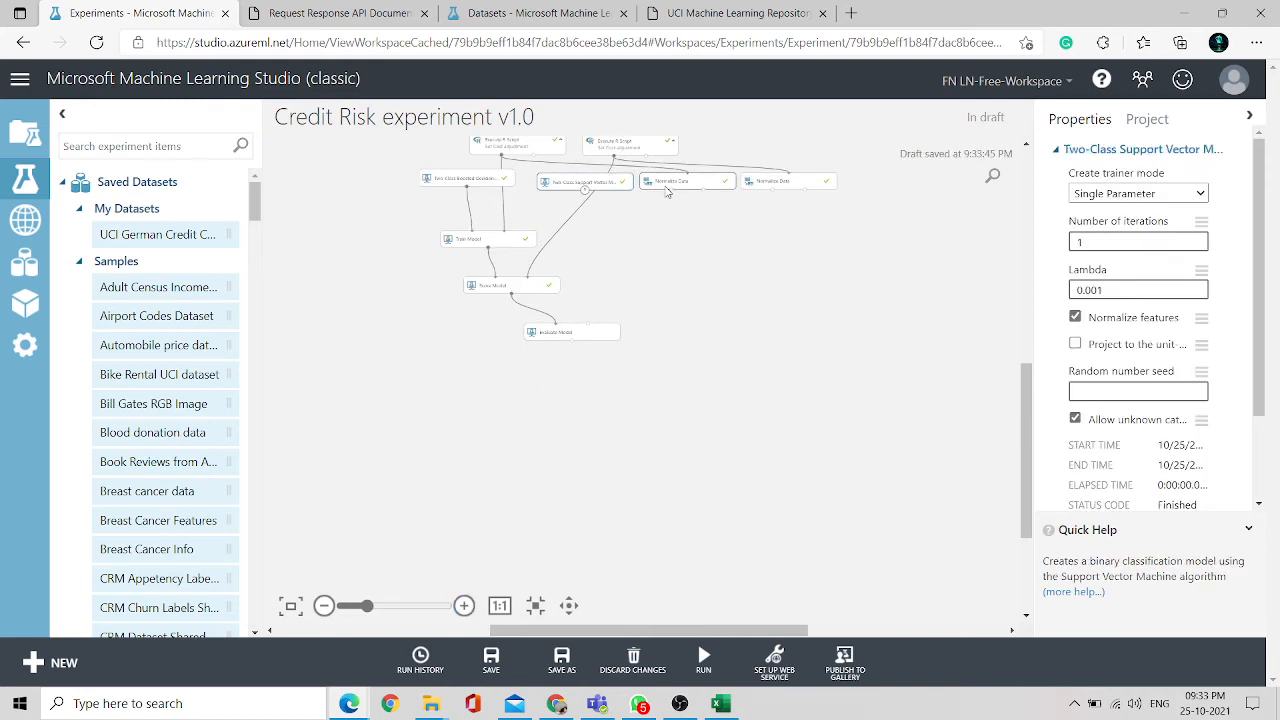
key("Delete")
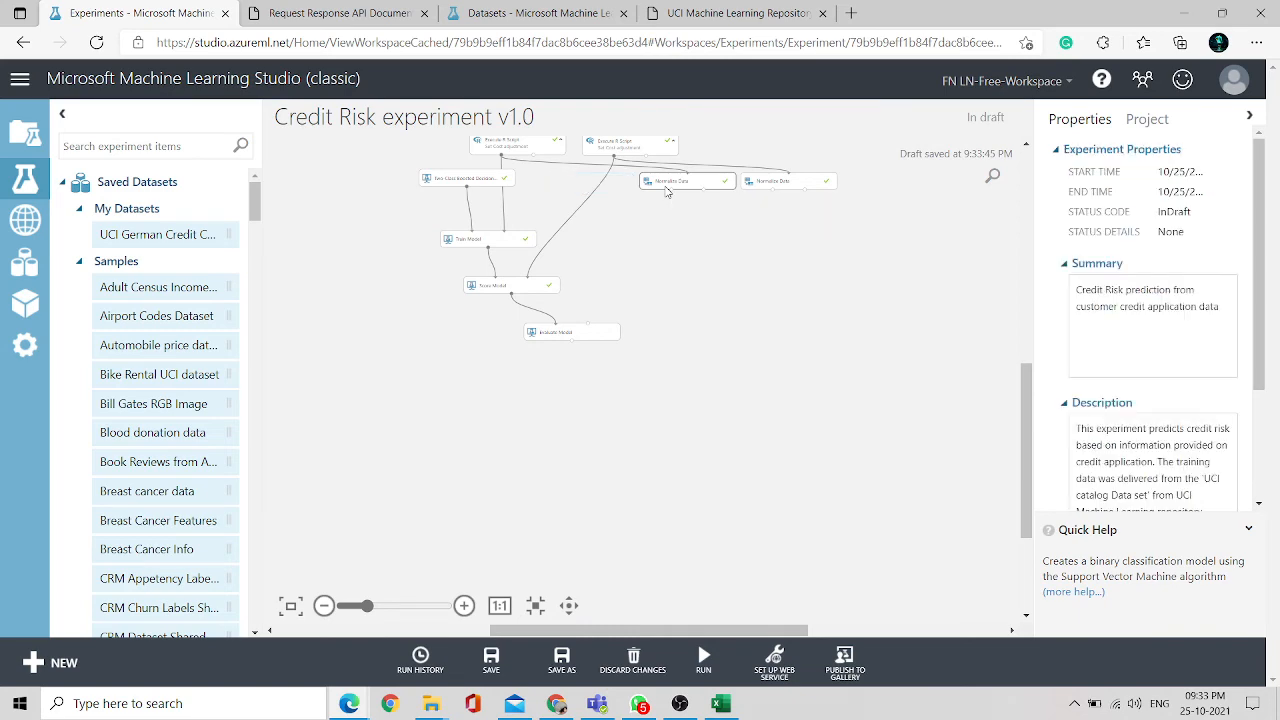
left_click(684, 188)
key("Delete")
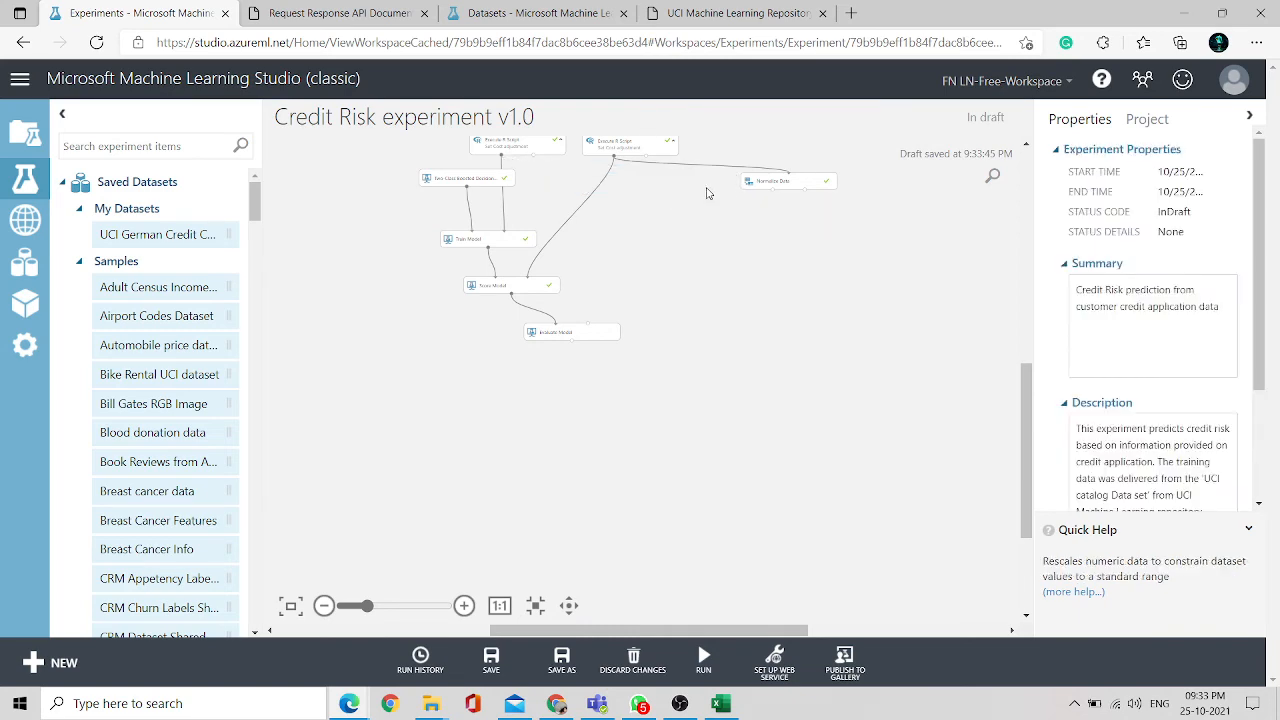
left_click(759, 186)
key("Delete")
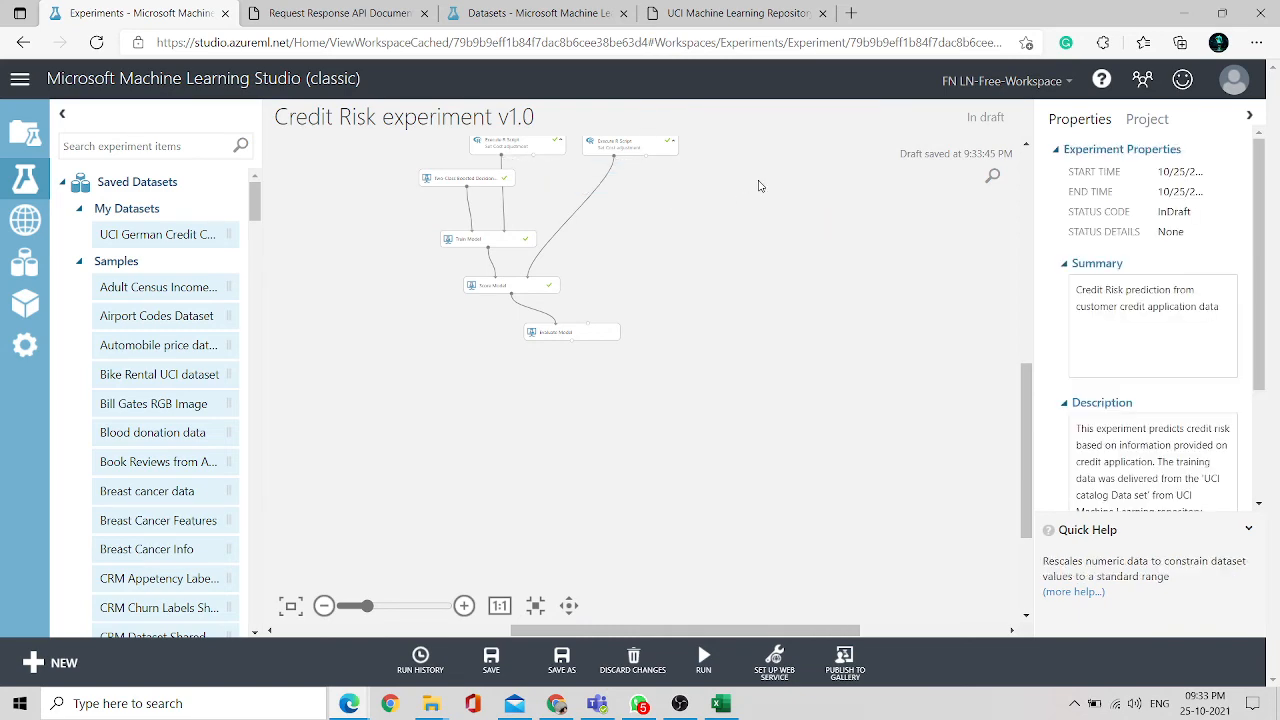
- Open the Credit Risk experiment [Predictive Exp.] from the experiments list
mouse_move(712, 672)
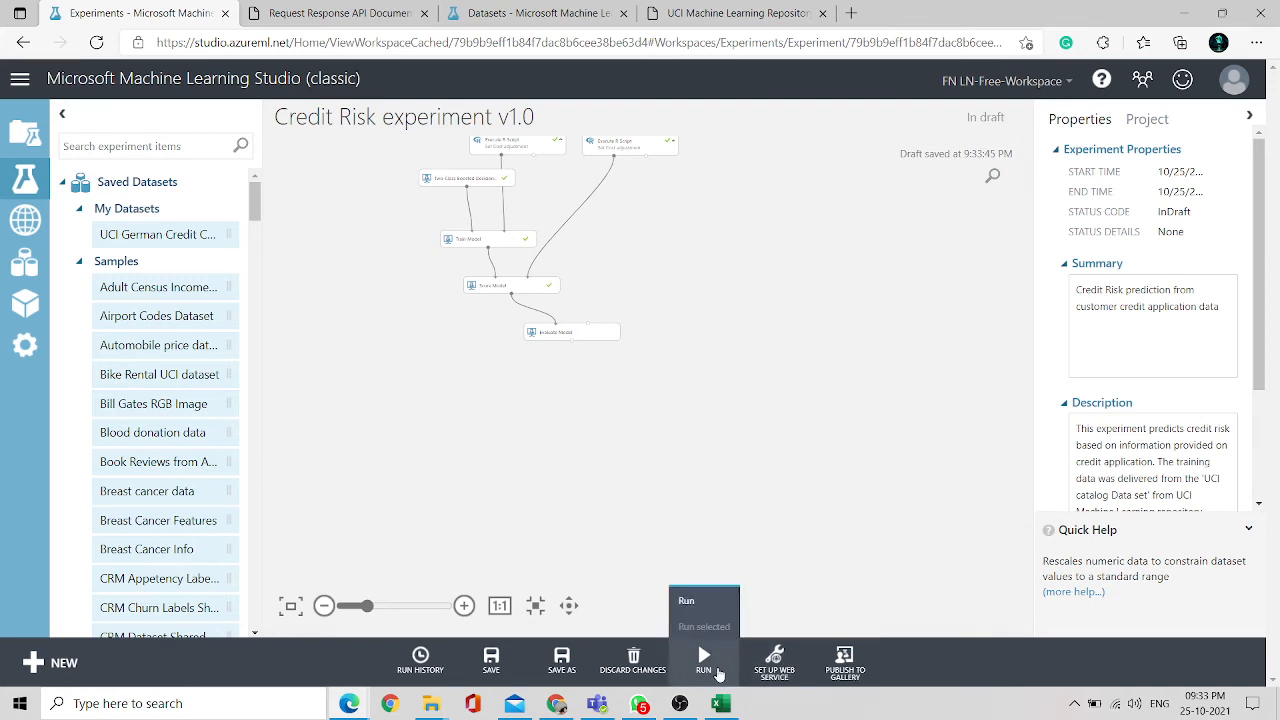
mouse_move(775, 672)
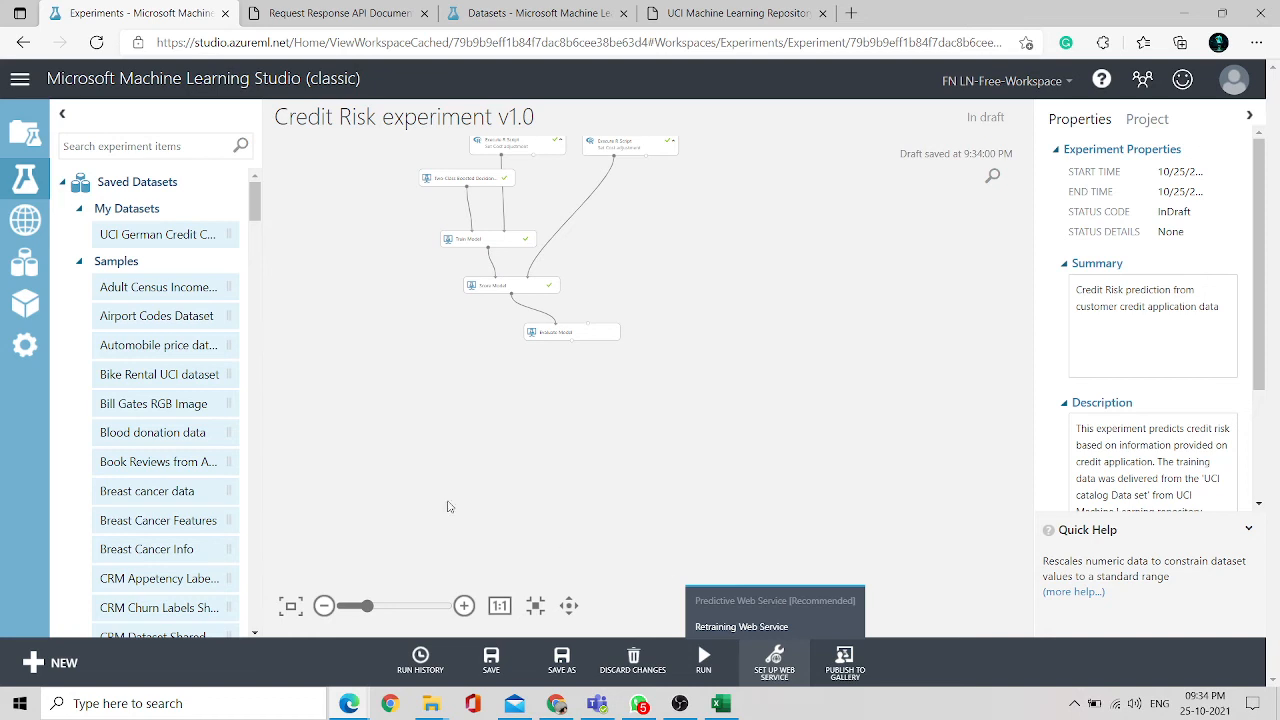
left_click(16, 194)
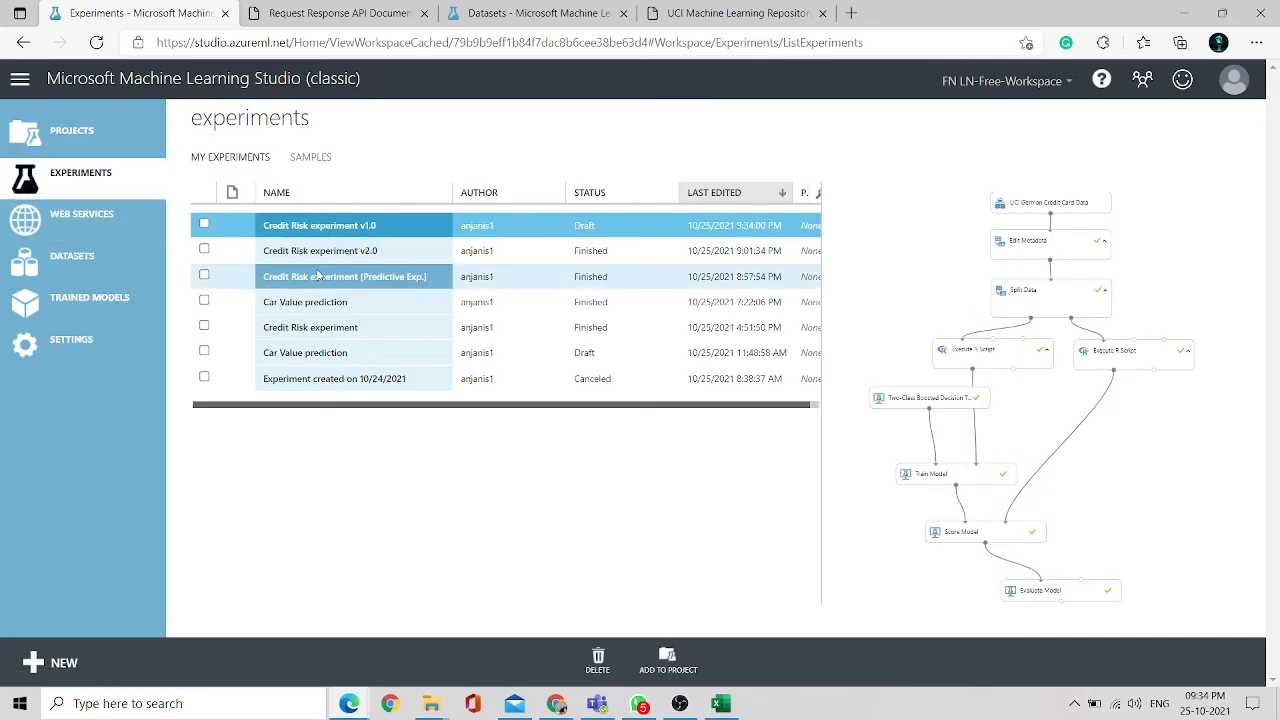
left_click(318, 278)
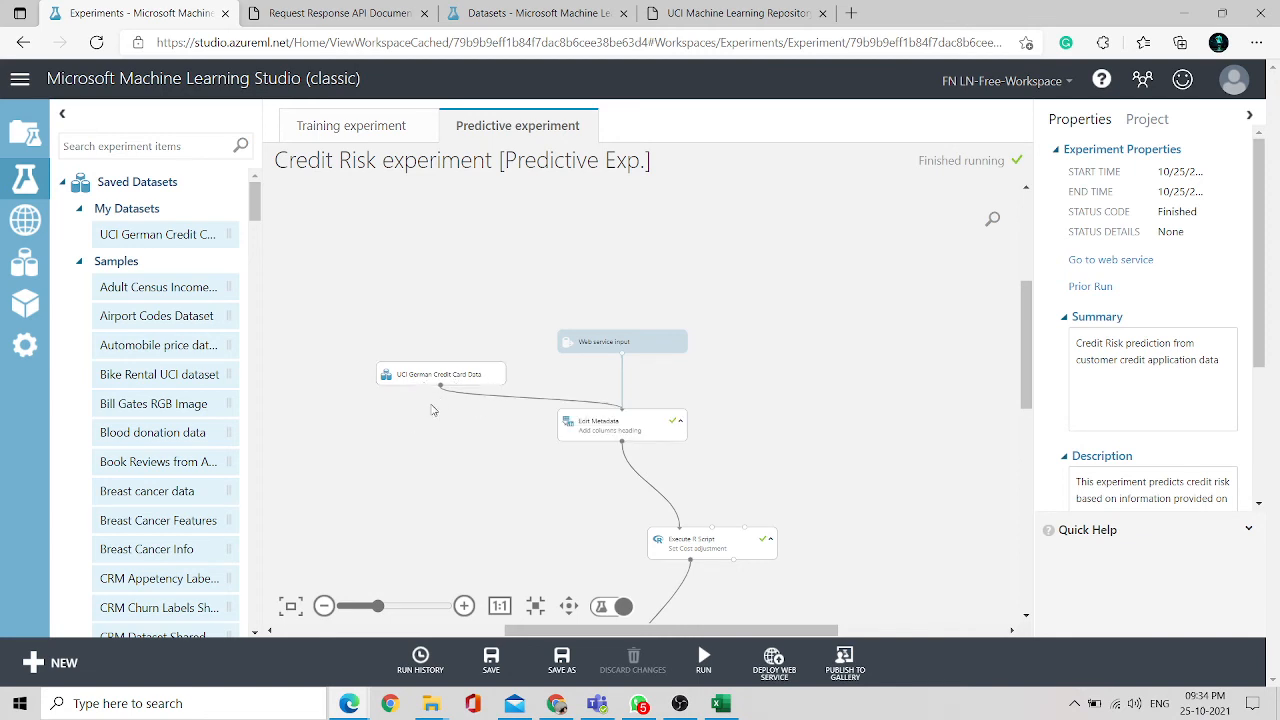
- Compare the training experiment with the predictive experiment, examining the predictive flow down to the web service output
left_click(352, 130)
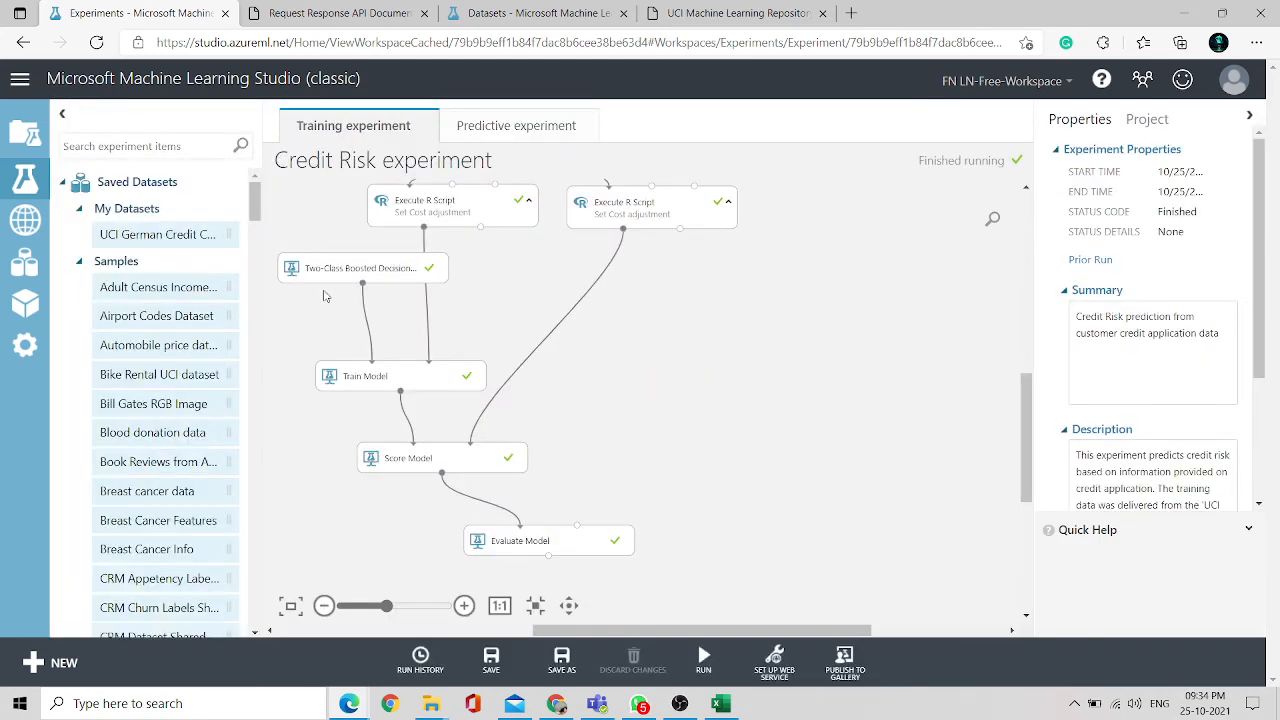
left_click(503, 133)
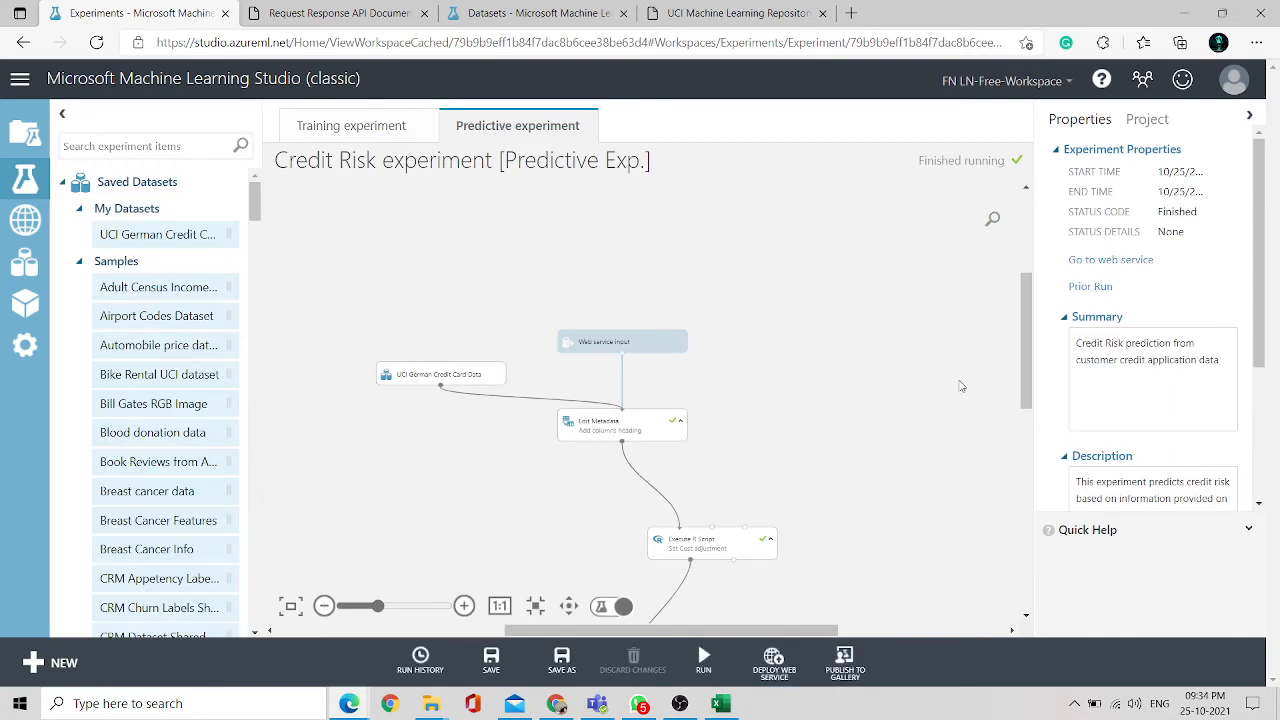
left_click_drag(1022, 350, 1022, 418)
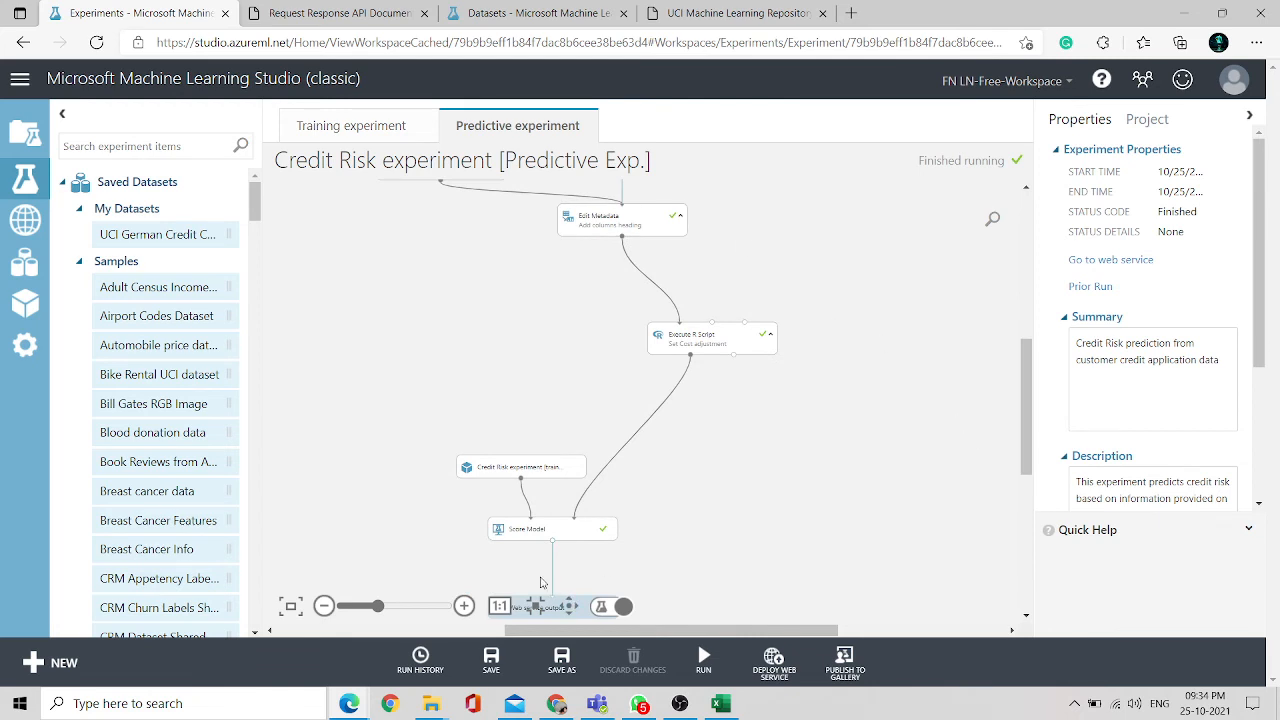
left_click_drag(1022, 416, 1024, 440)
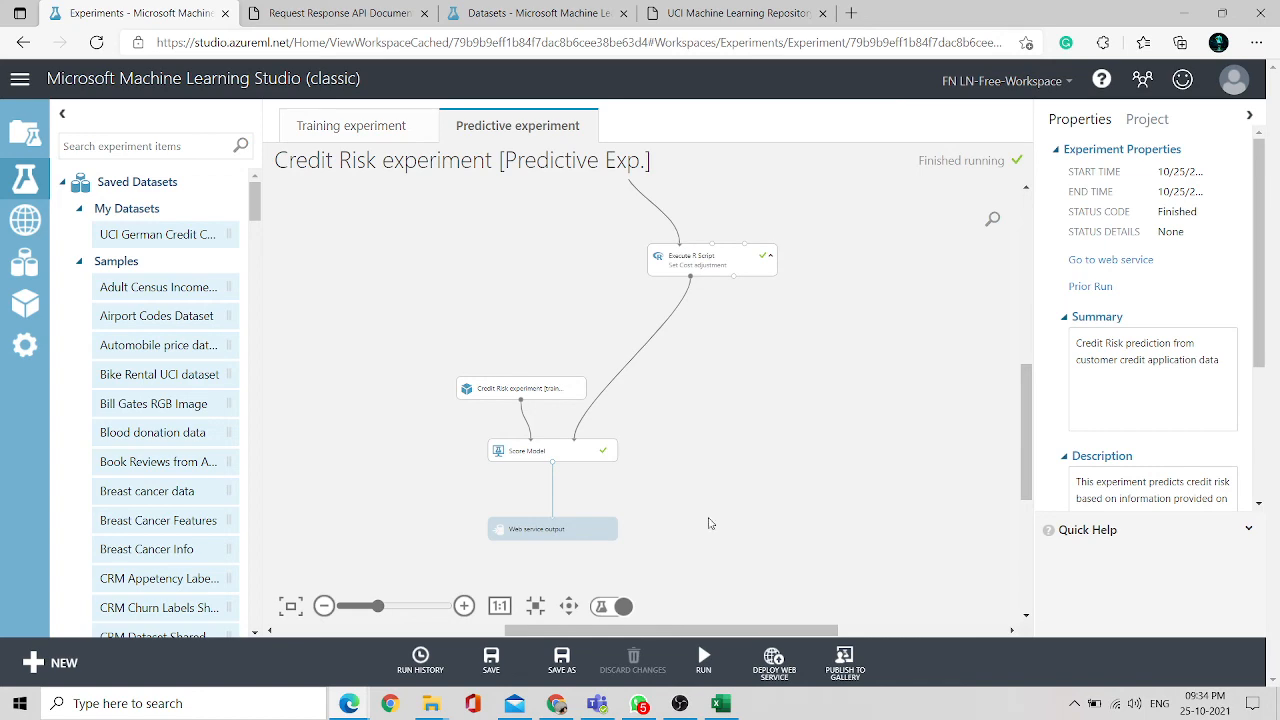
- Start deploying the predictive experiment as a web service and decline overwriting the existing service
left_click(766, 676)
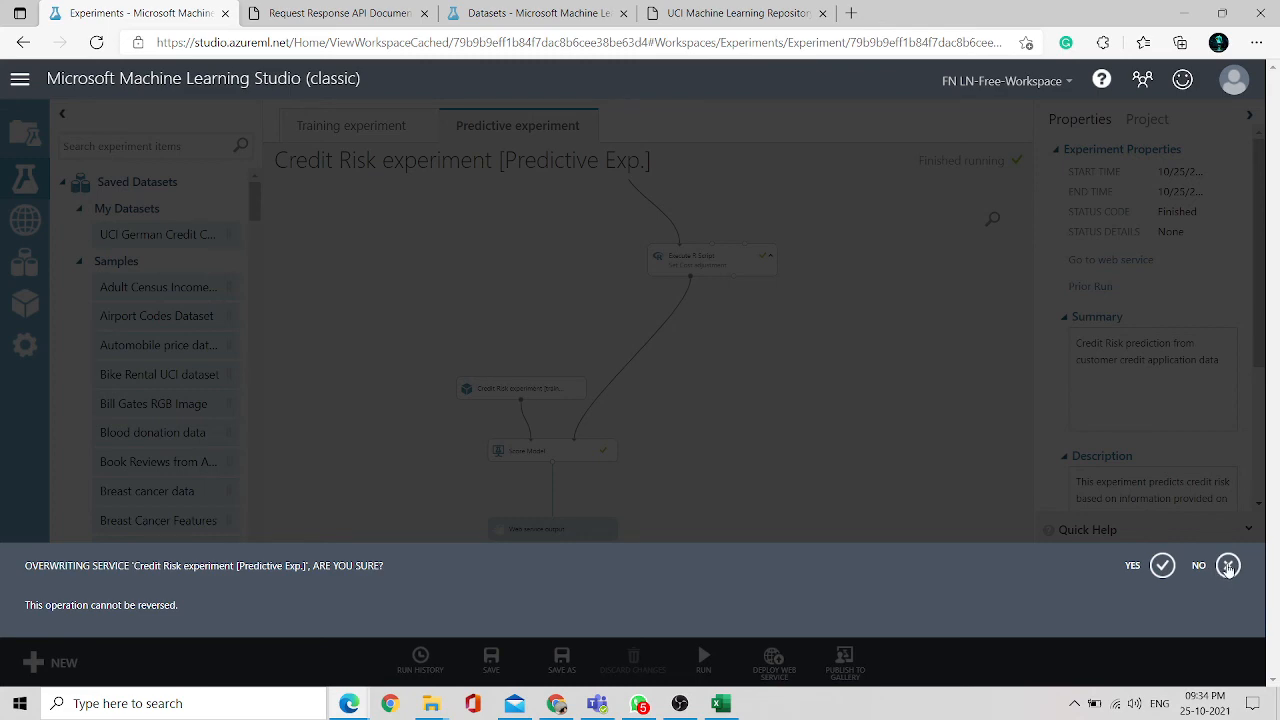
left_click(1228, 566)
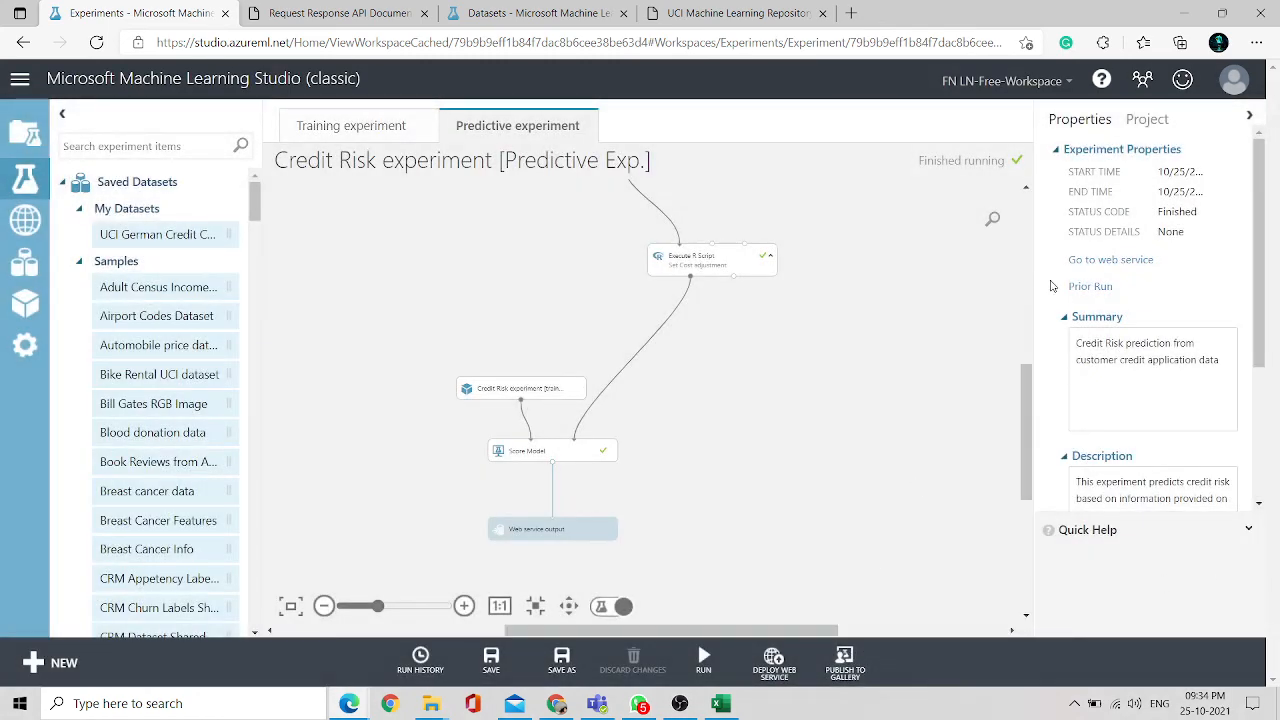
- Open the predictive experiment's web service page and its configuration settings
left_click(1110, 260)
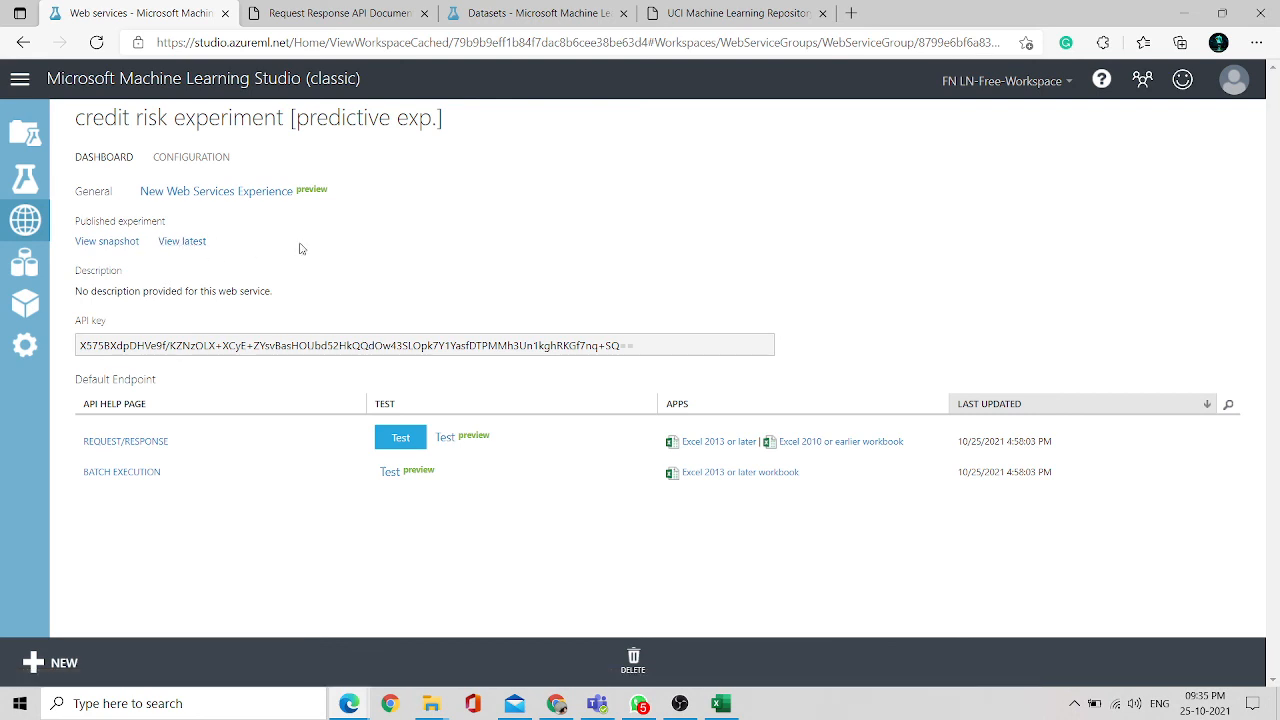
left_click(179, 162)
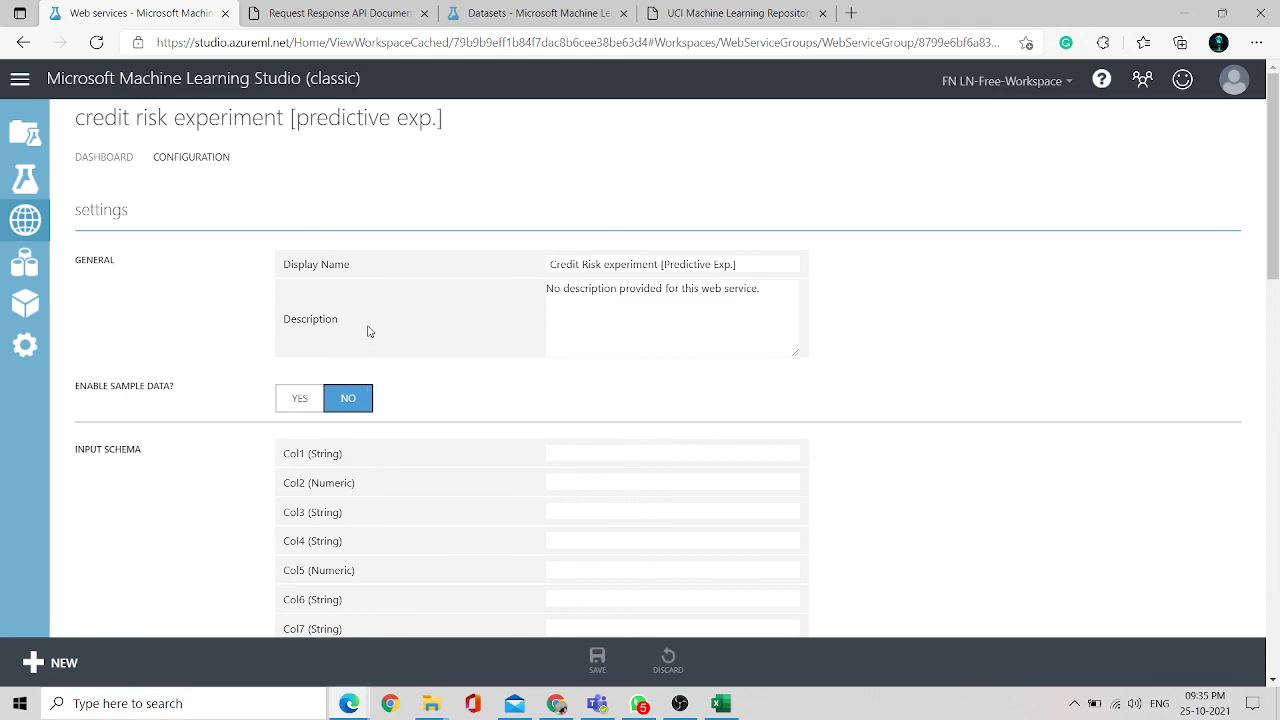
- Scroll through the web service configuration to examine its input and output schema fields
scroll(208, 363, "down", 3)
scroll(208, 363, "down", 11)
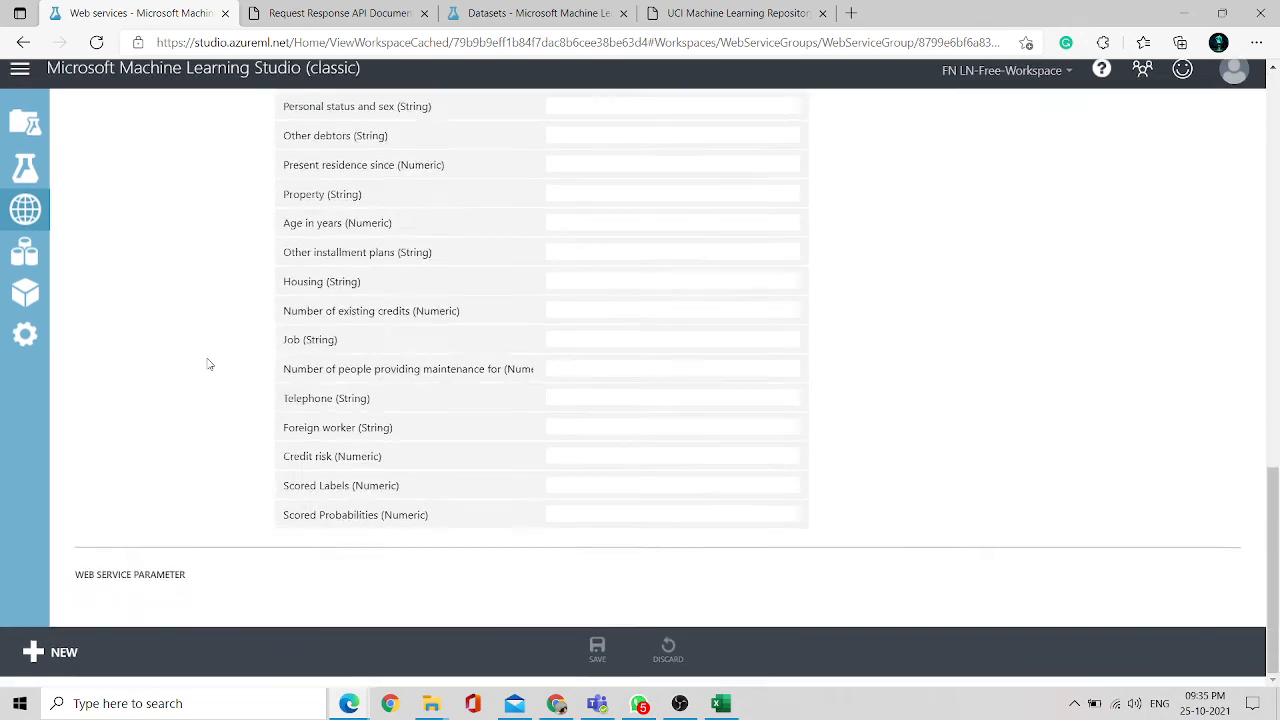
scroll(208, 363, "up", 8)
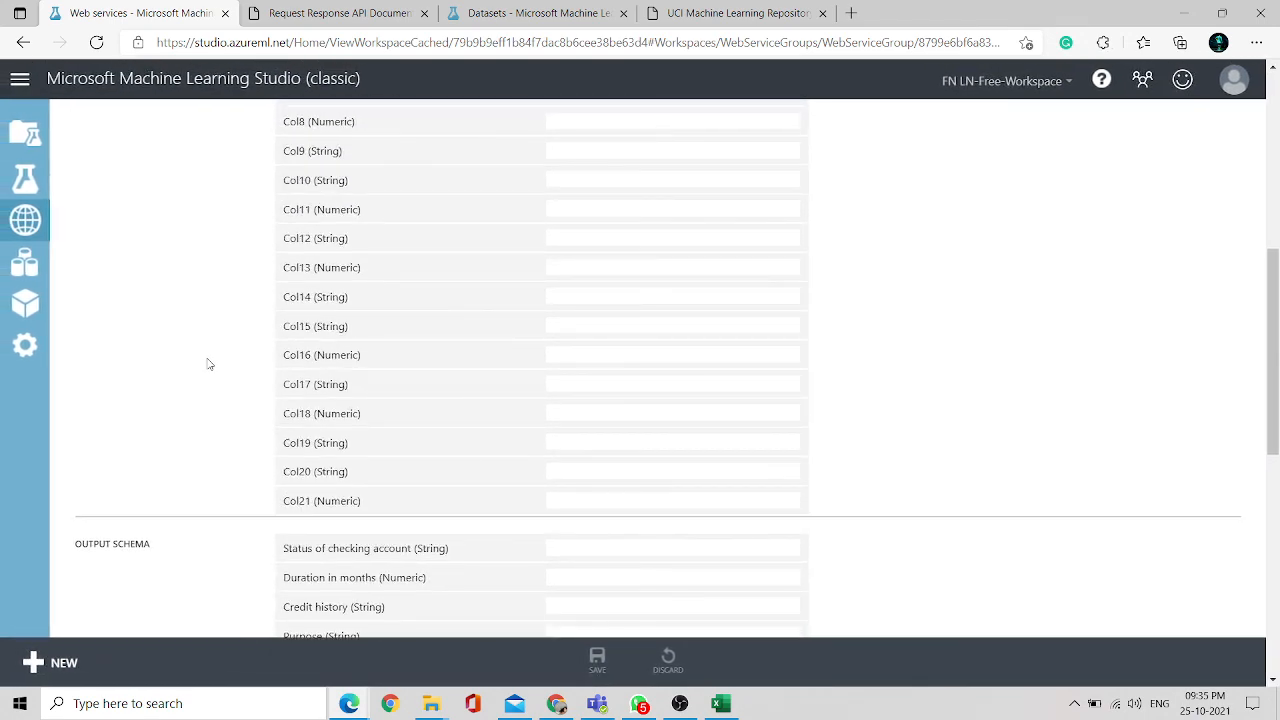
scroll(208, 363, "up", 3)
scroll(208, 363, "down", 5)
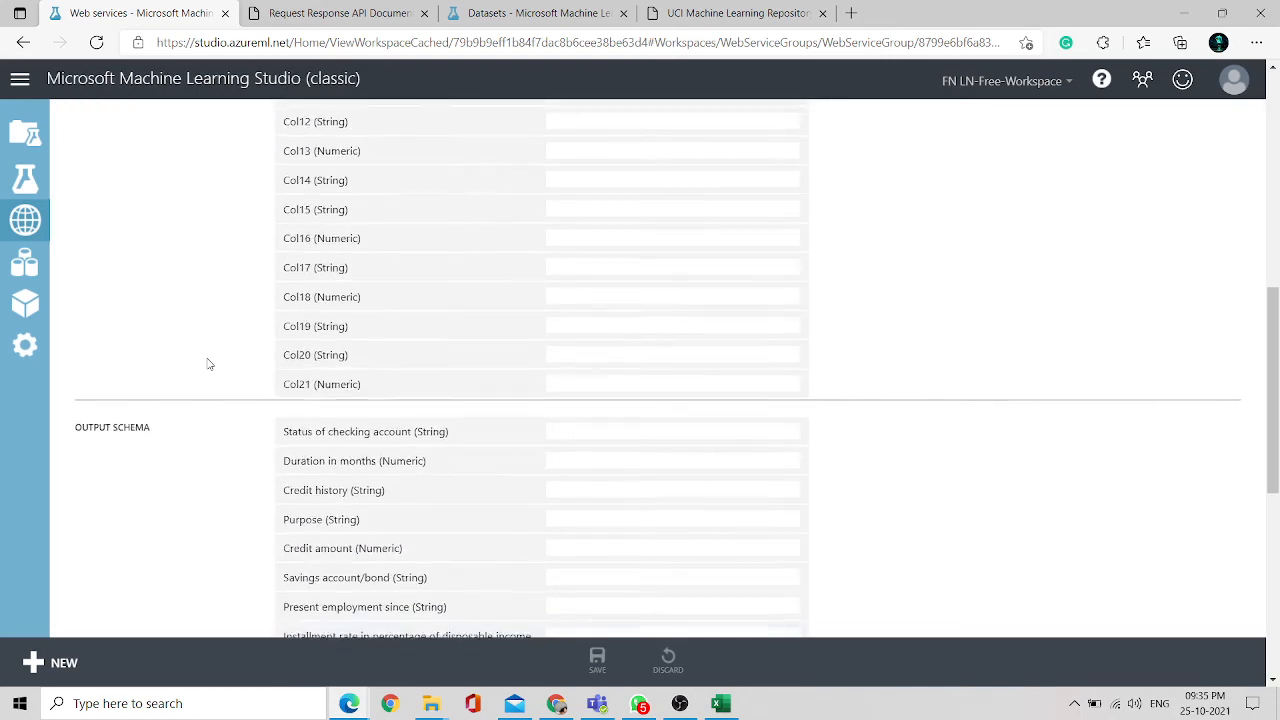
scroll(208, 363, "down", 3)
scroll(206, 363, "up", 1)
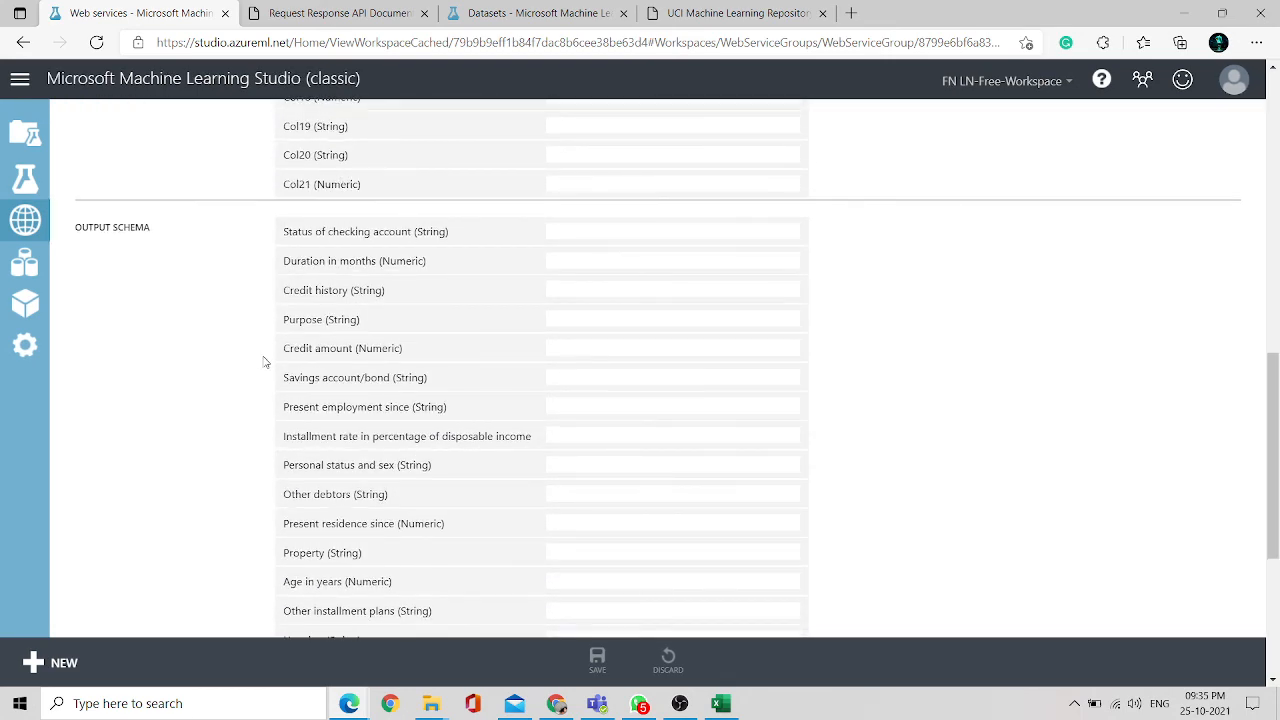
scroll(265, 362, "down", 2)
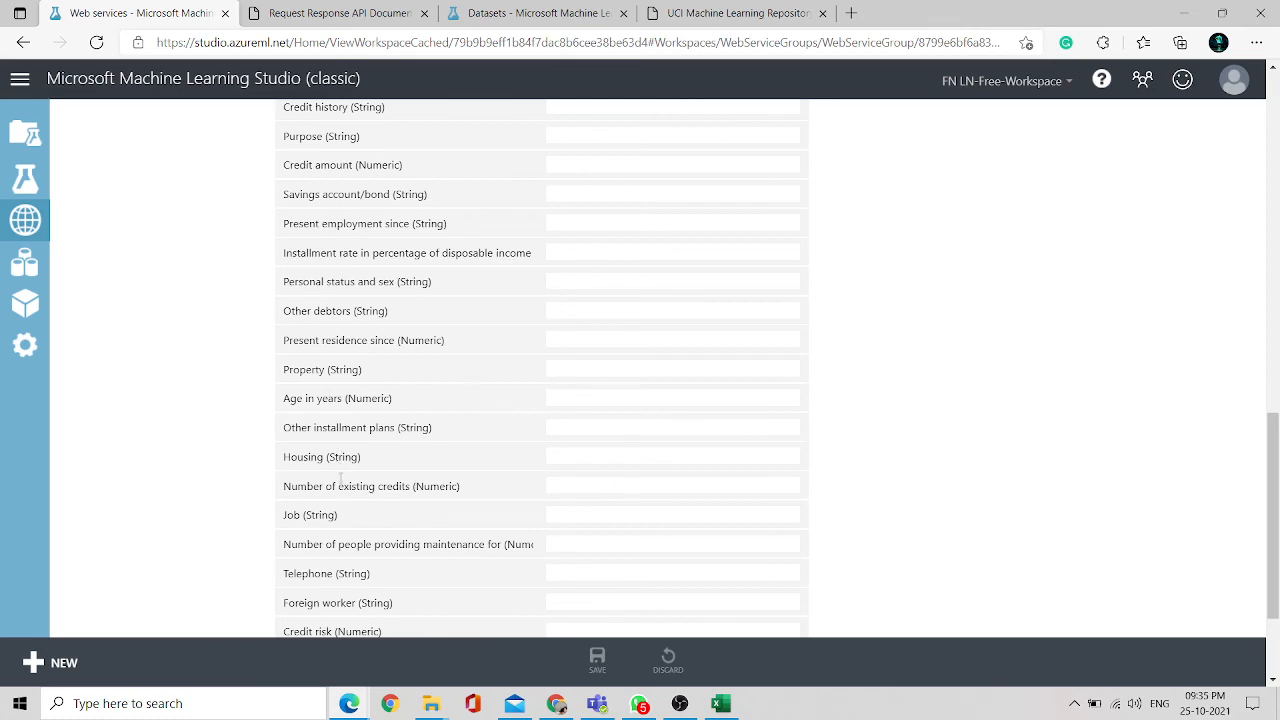
scroll(340, 481, "down", 2)
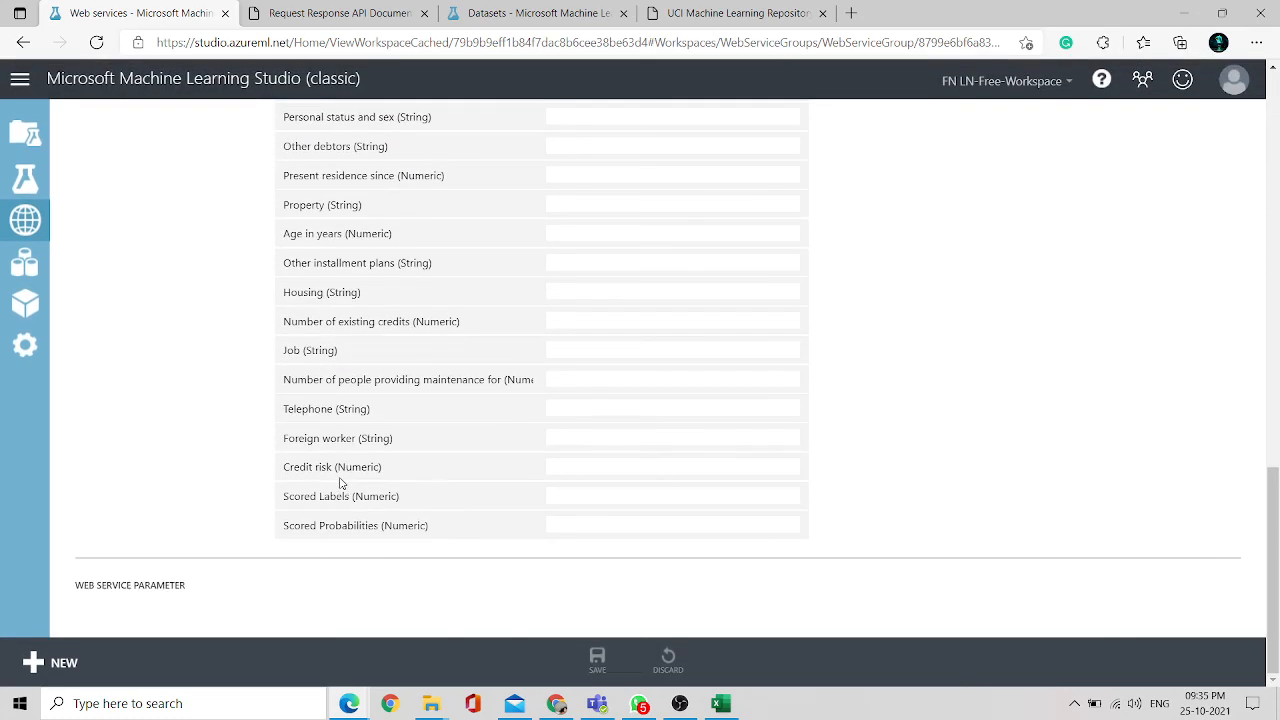
scroll(340, 483, "up", 5)
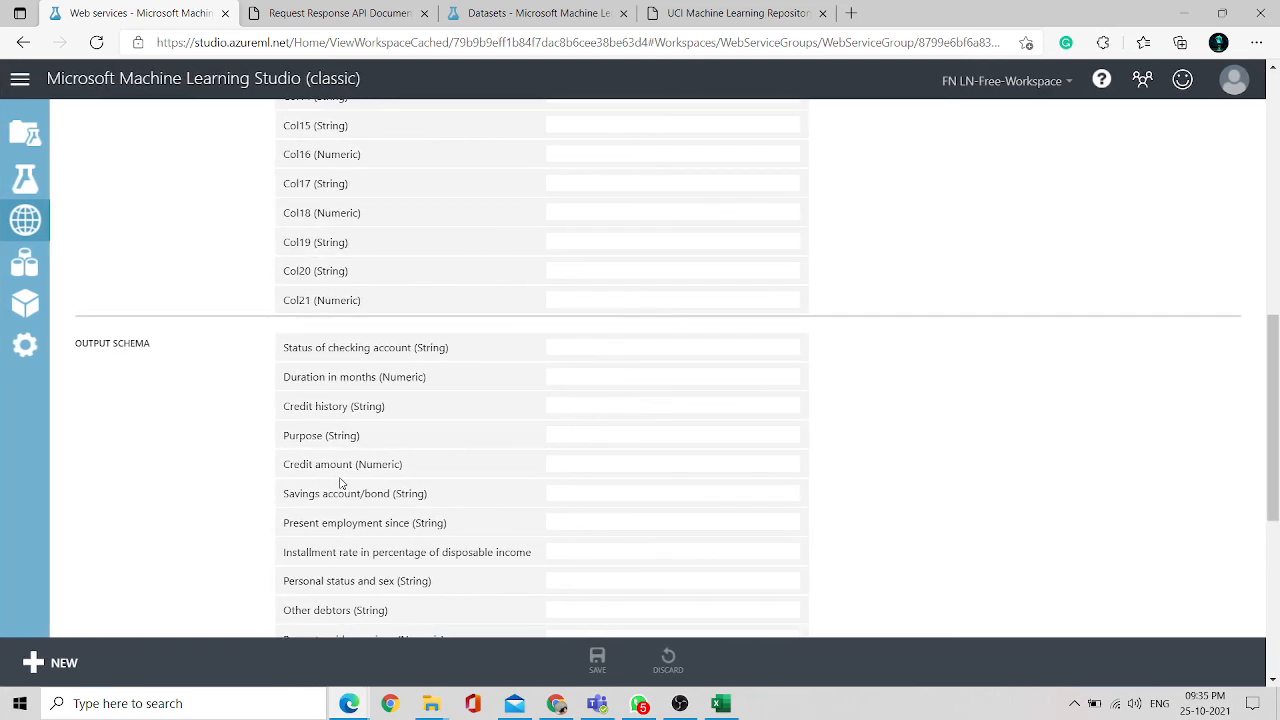
scroll(340, 484, "up", 7)
scroll(240, 306, "up", 2)
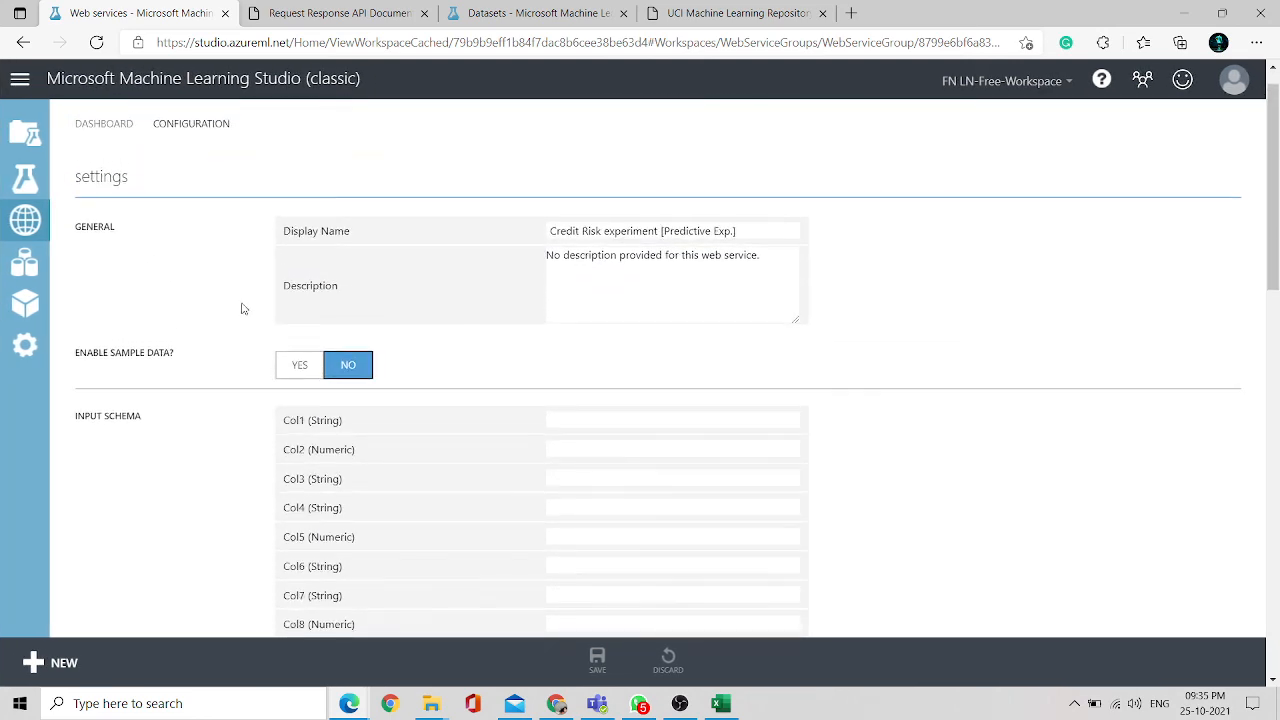
- Open the request/response test form from the dashboard, enter 2, 4 and 6 in the first columns, and close it
left_click(98, 158)
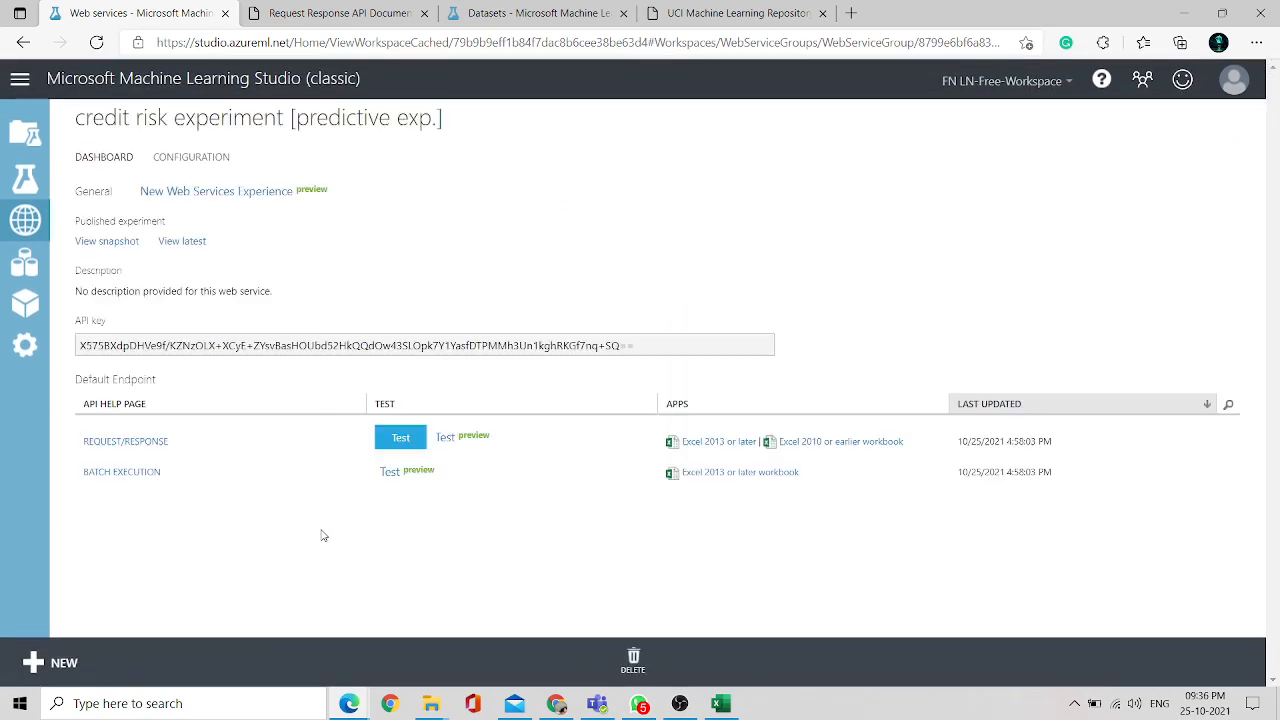
left_click(400, 437)
left_click(513, 289)
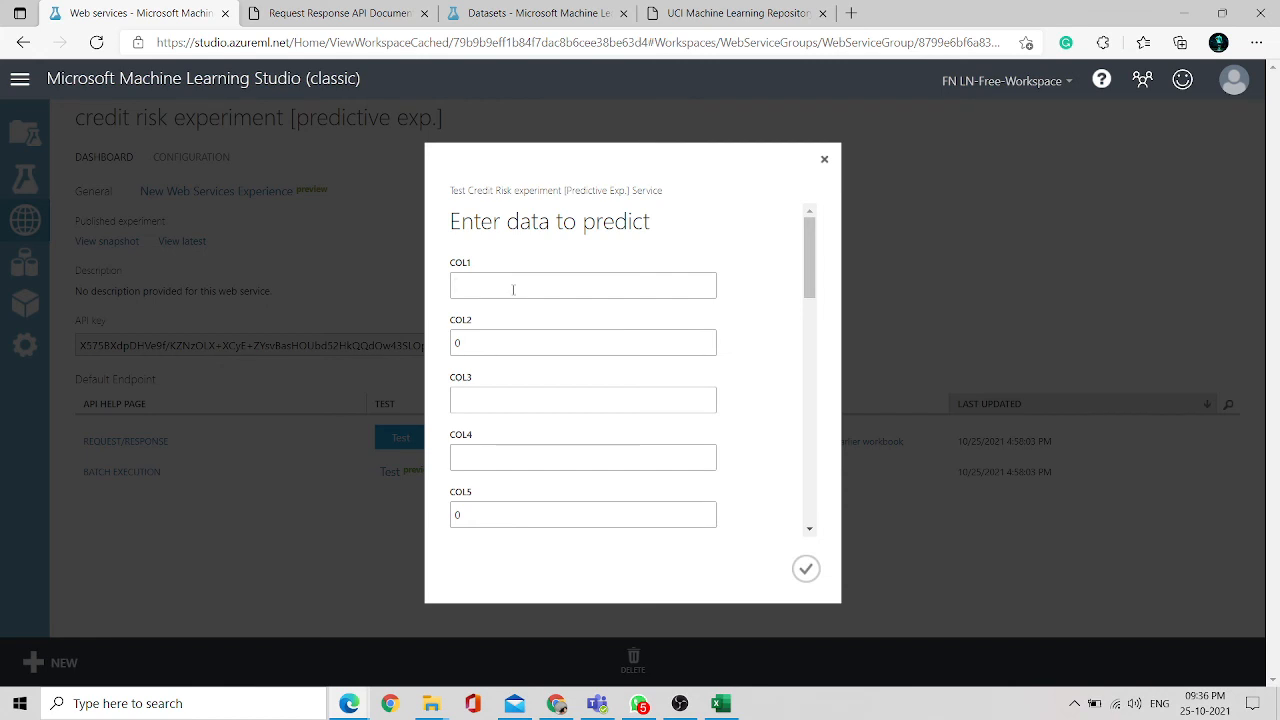
type("2")
key("Tab")
type("4")
key("Tab")
type("6")
left_click(825, 160)
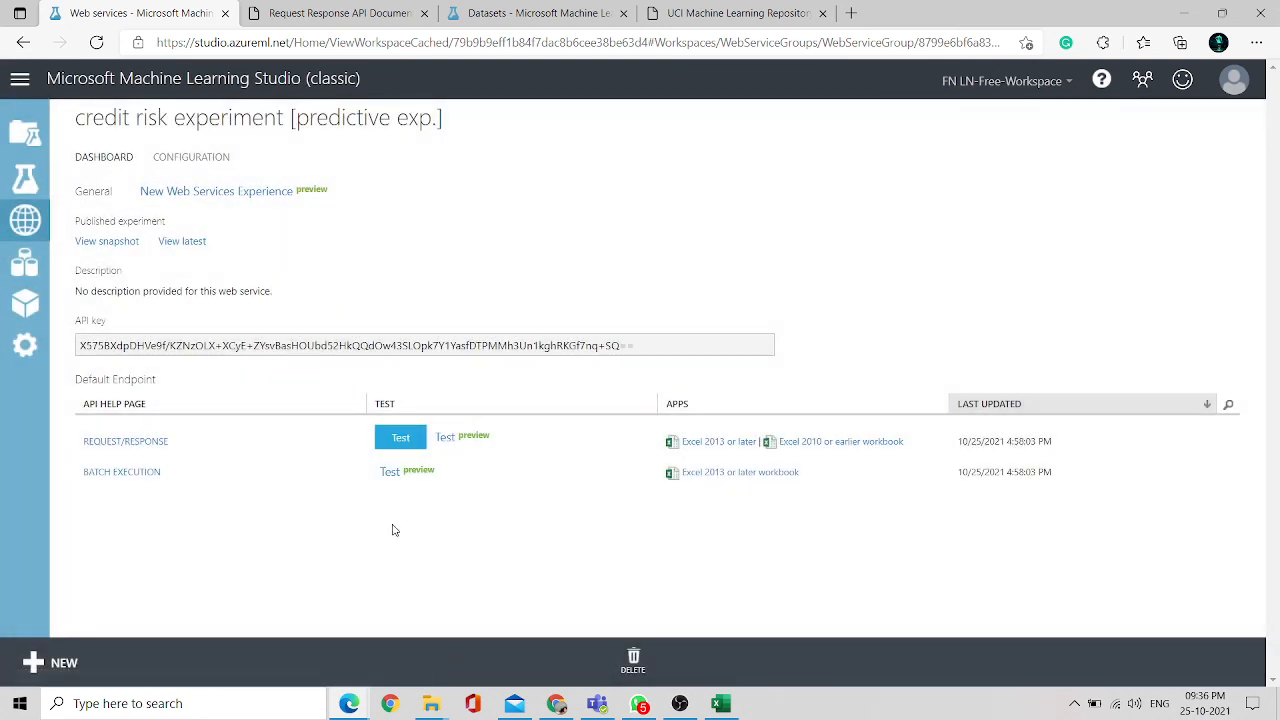